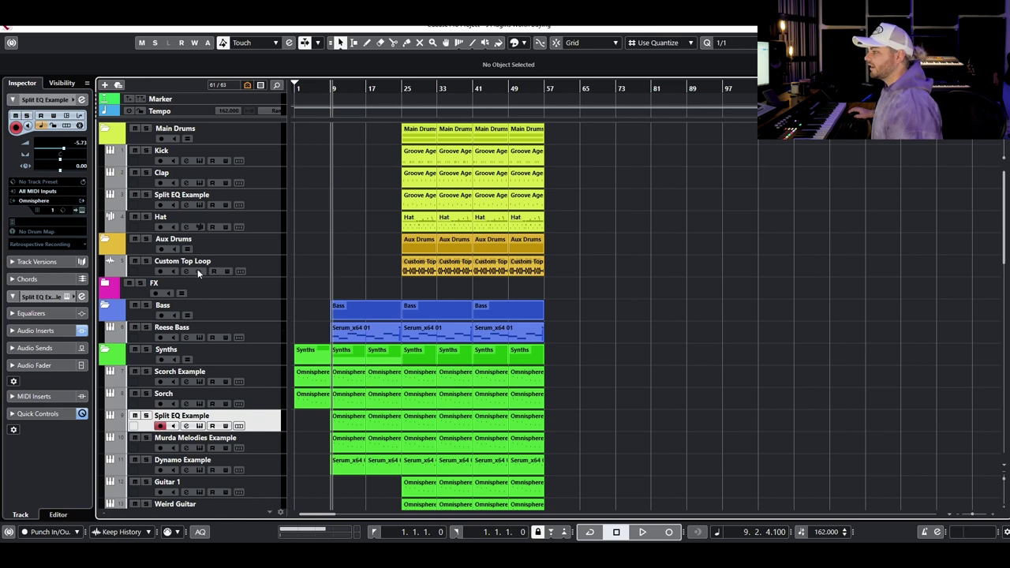
Open the Channel Settings for the drum-folder Split EQ Example track.
left_click(186, 206)
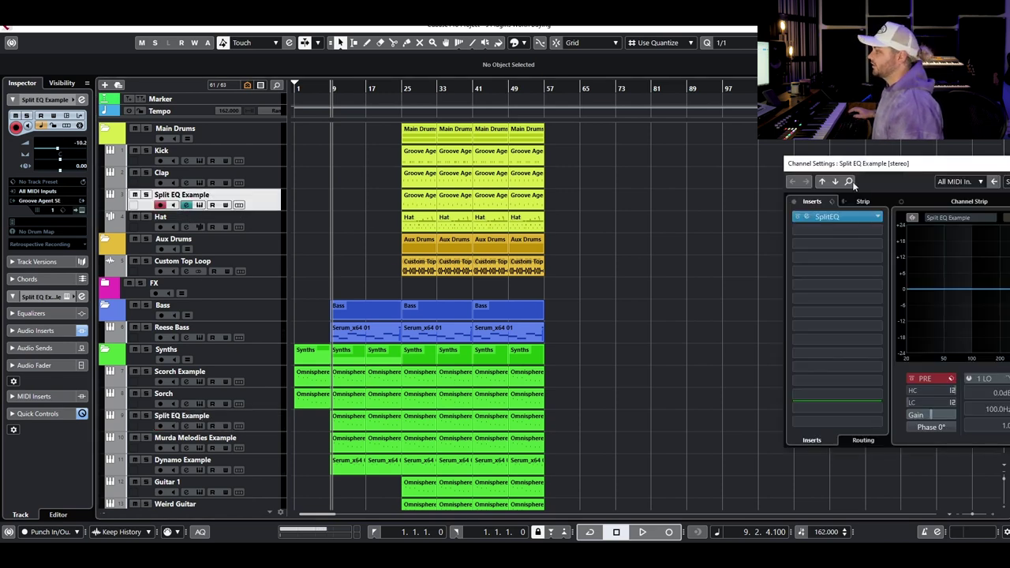
Open the SplitEQ insert editor from the channel window, then close Channel Settings.
left_click_drag(865, 166, 339, 255)
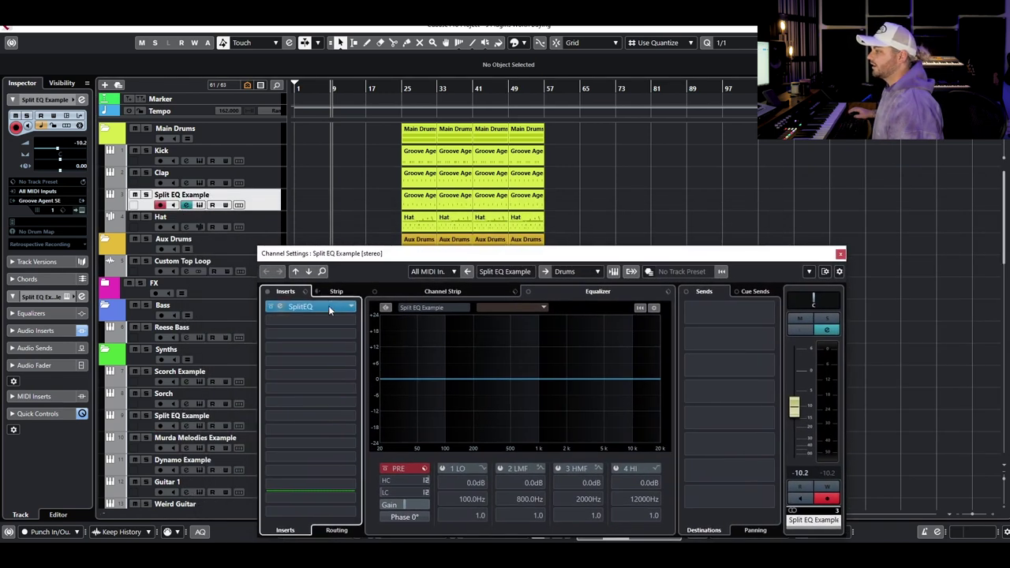
left_click(328, 306)
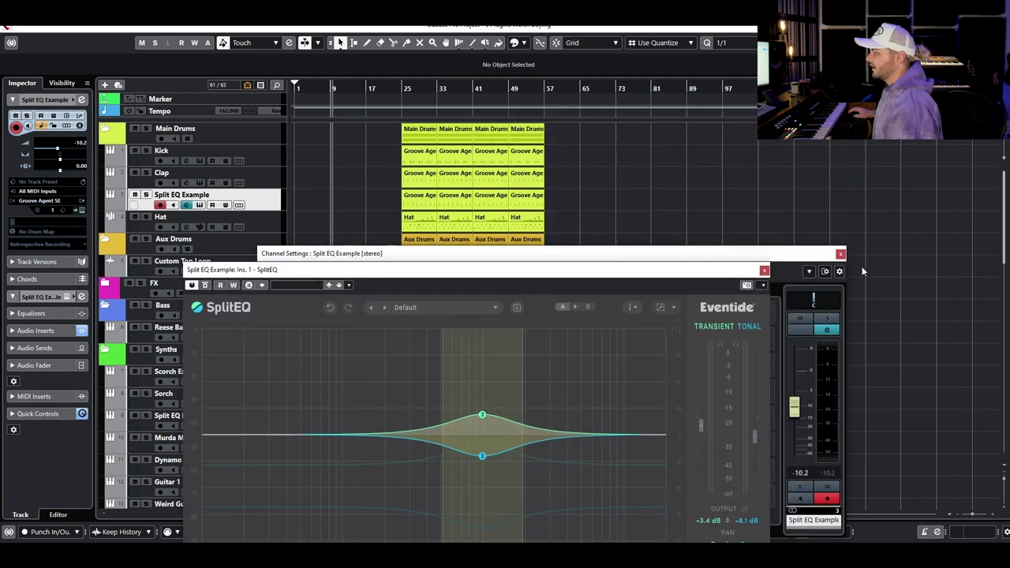
left_click(840, 253)
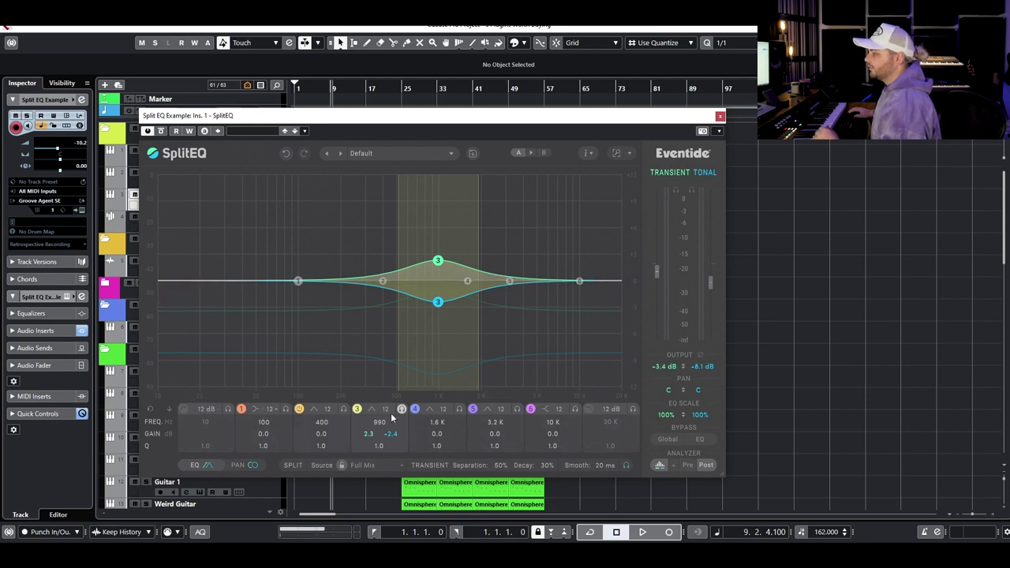
Solo the Split EQ Example track, leaving band 5's filter type unchanged.
left_click(489, 408)
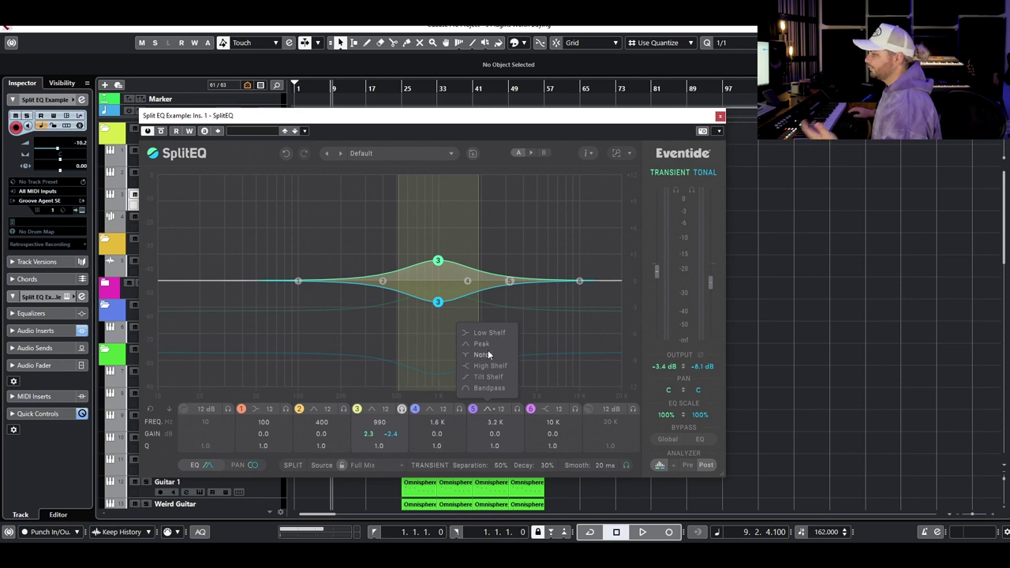
left_click(494, 410)
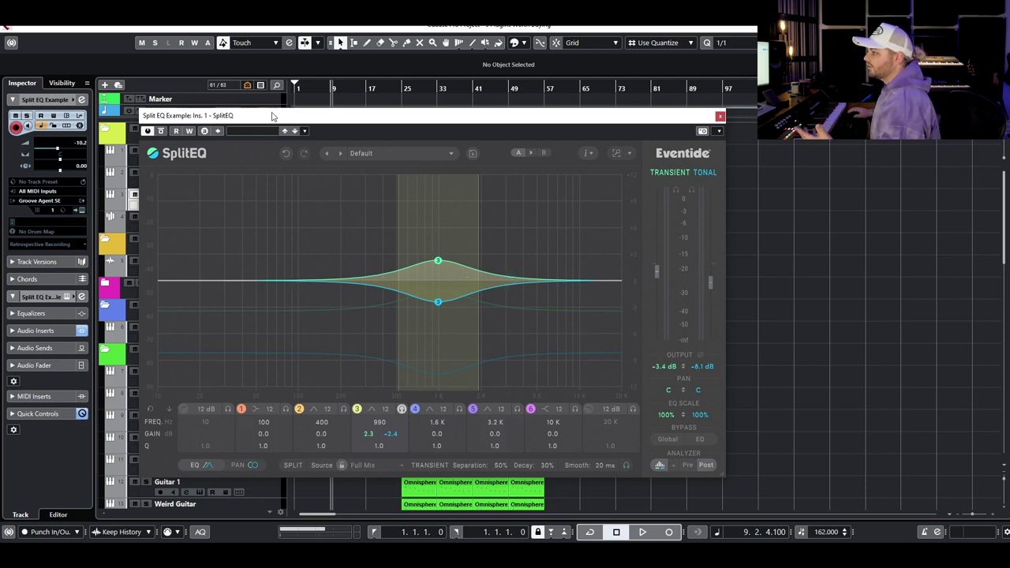
left_click_drag(270, 117, 334, 203)
left_click(145, 195)
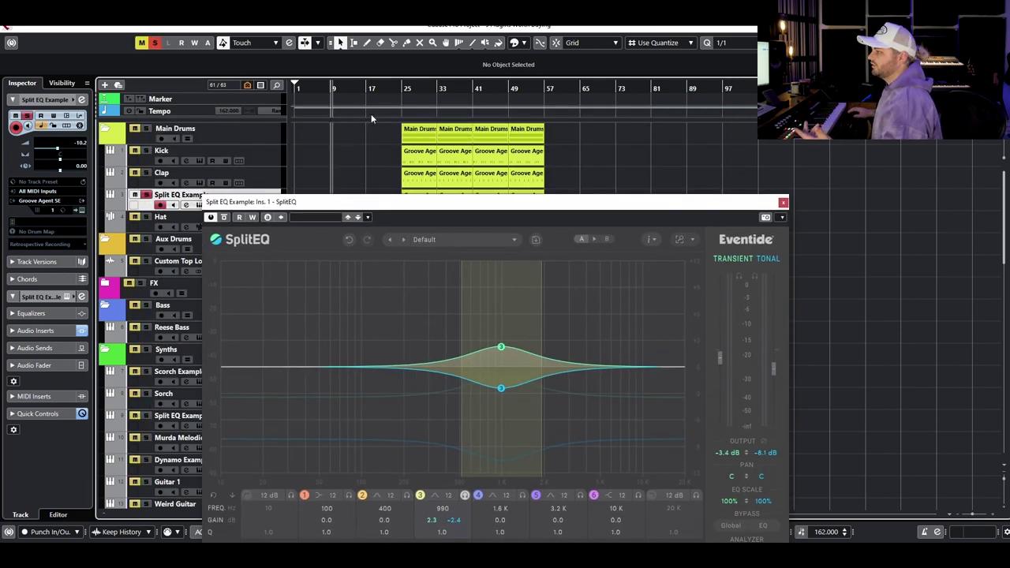
left_click_drag(531, 203, 521, 120)
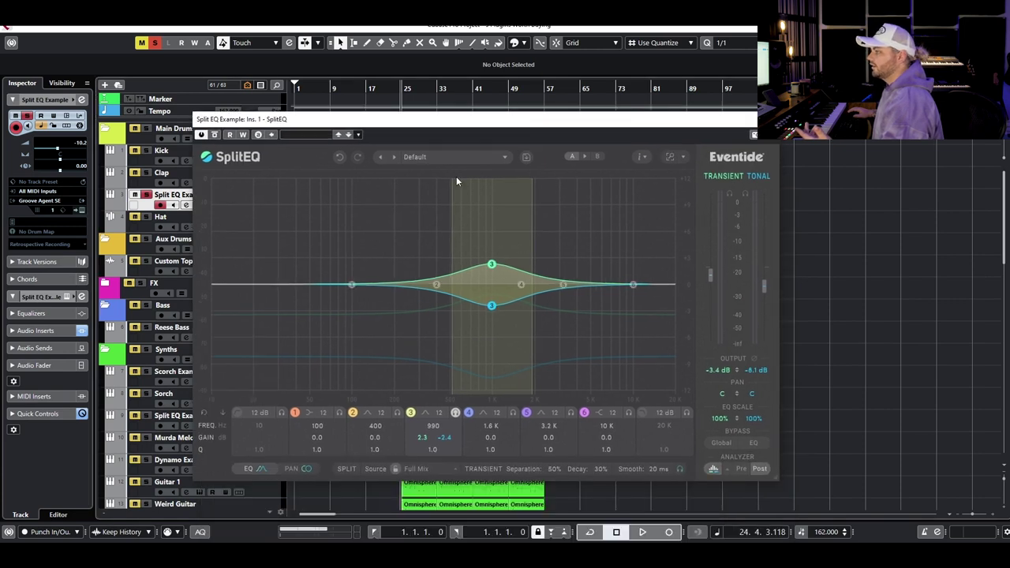
On snapshot B, merge band 3's nodes, reset outputs to 0.0 dB, and audition it.
left_click(598, 156)
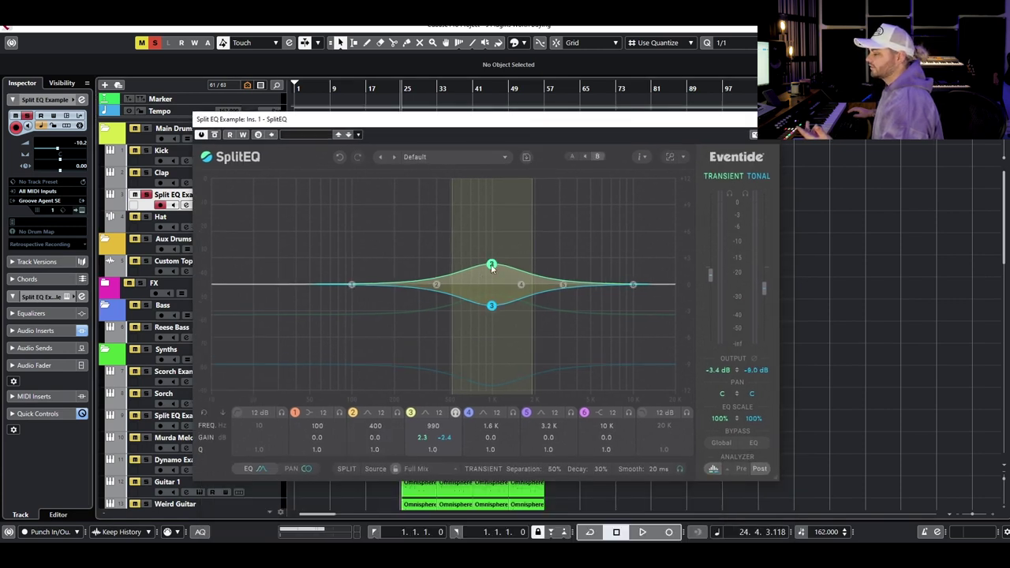
left_click_drag(491, 305, 489, 284)
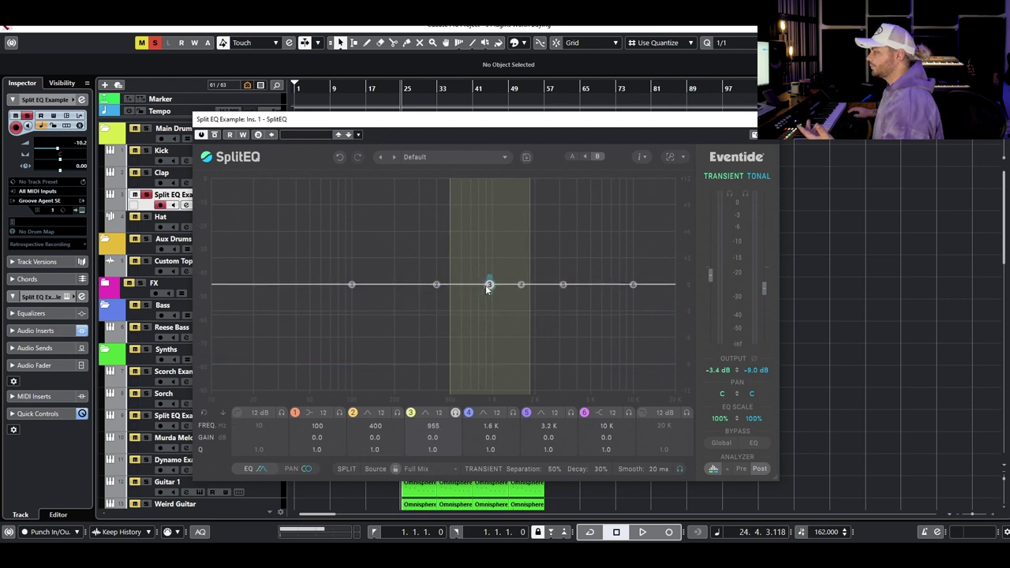
double_click(731, 374)
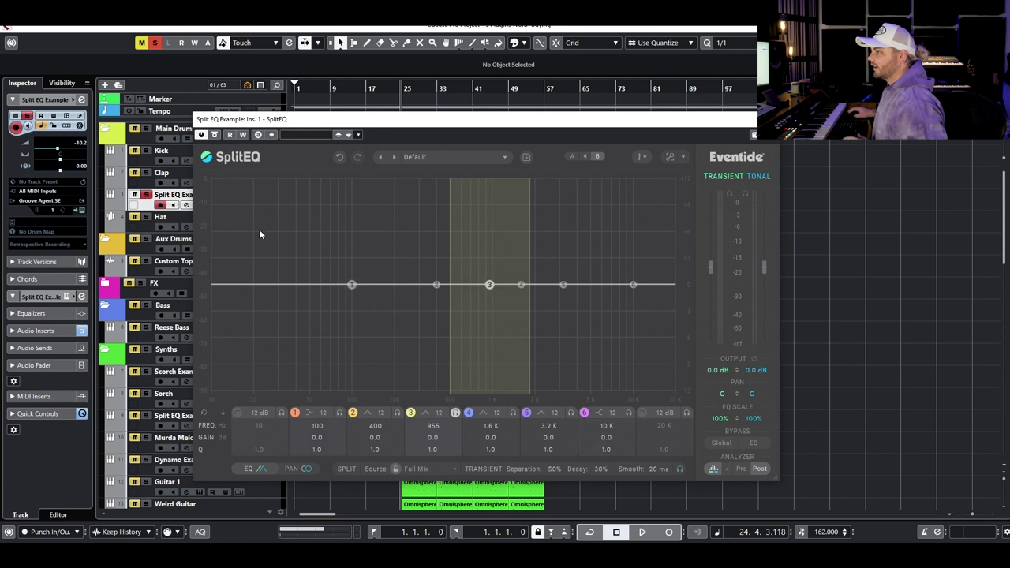
key("space")
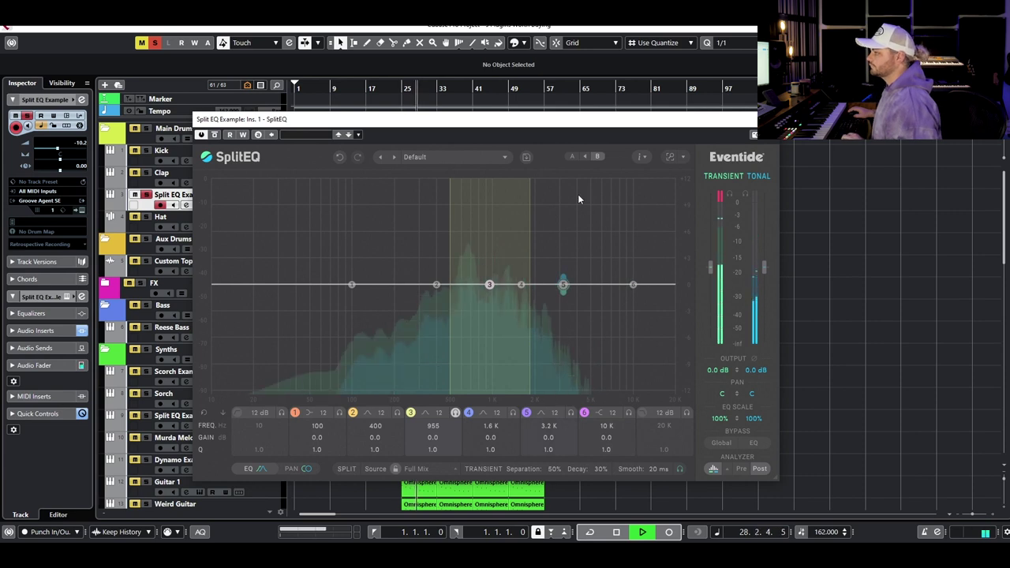
key("space")
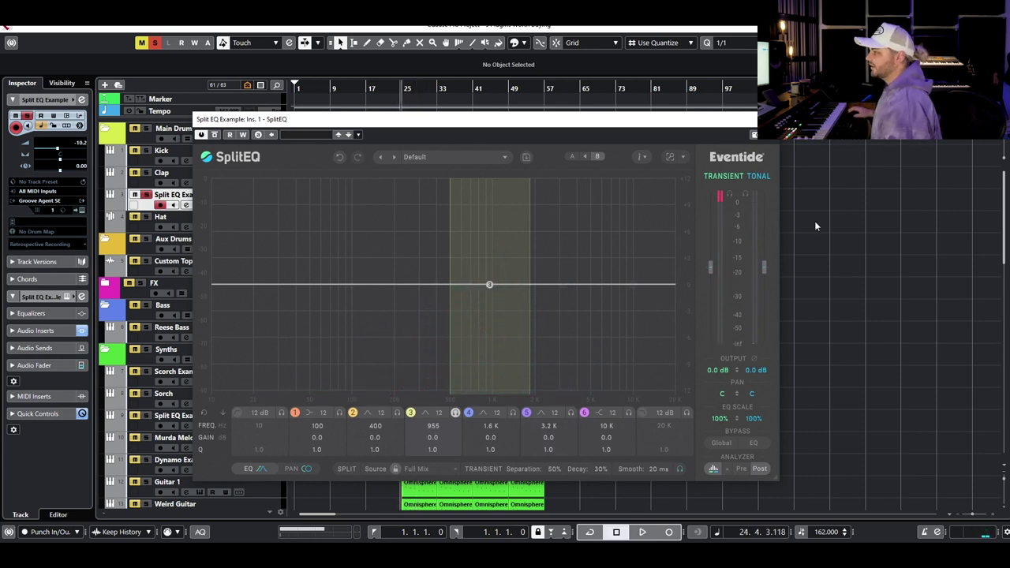
left_click(723, 201)
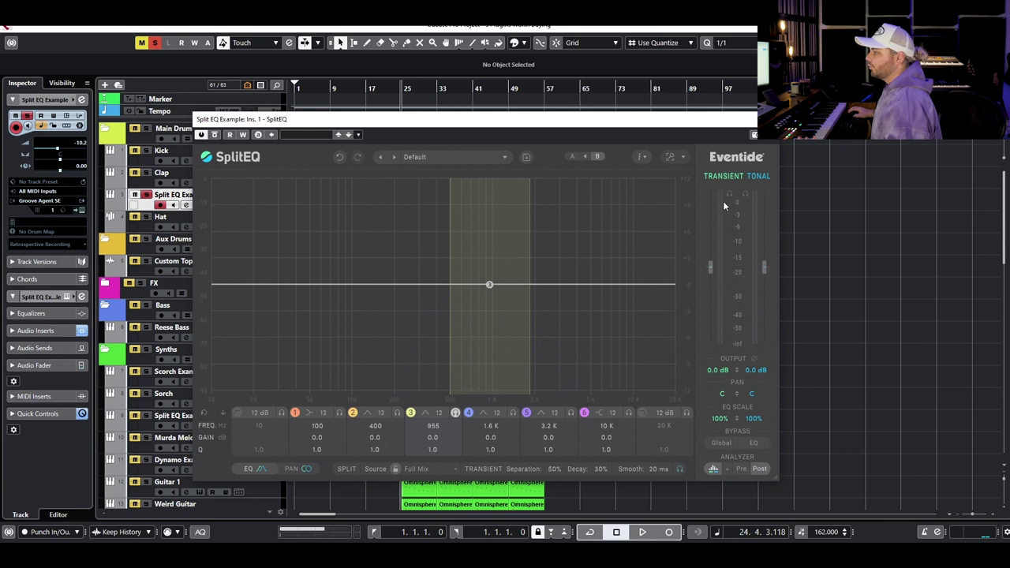
Recall snapshot A with band 3 at 990 Hz and compare it against bypass.
left_click(571, 155)
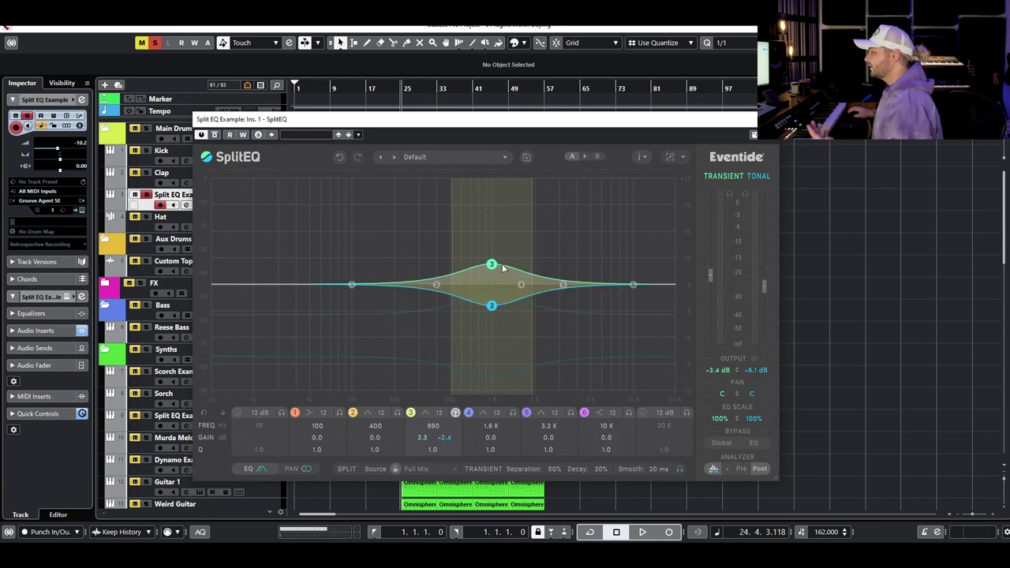
left_click_drag(495, 266, 497, 268)
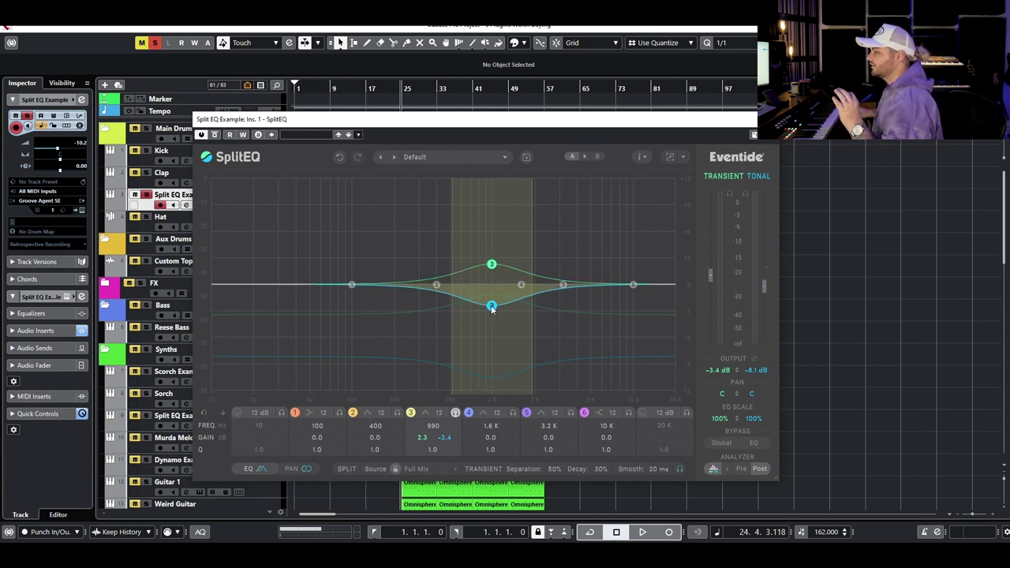
key("space")
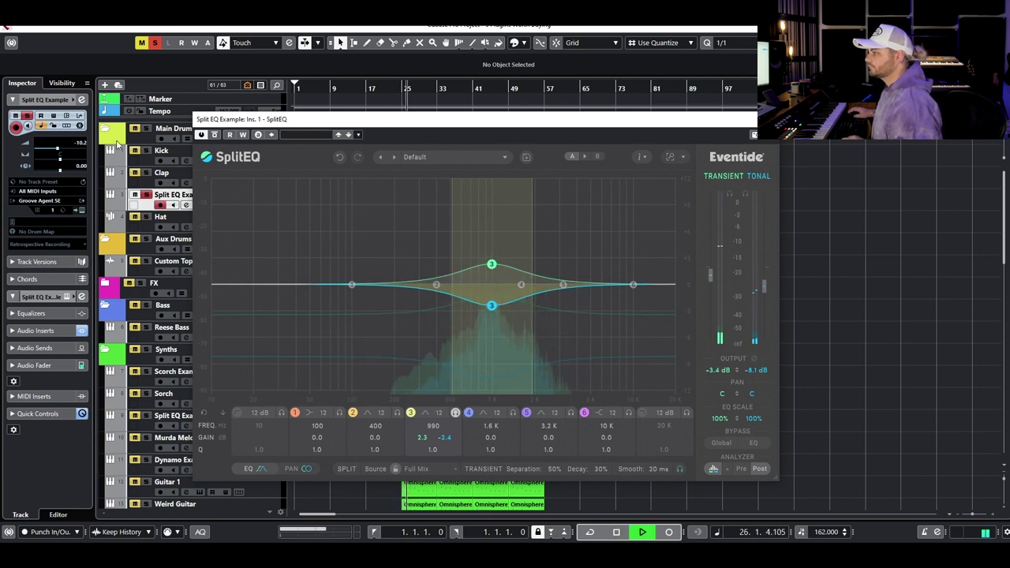
left_click(214, 135)
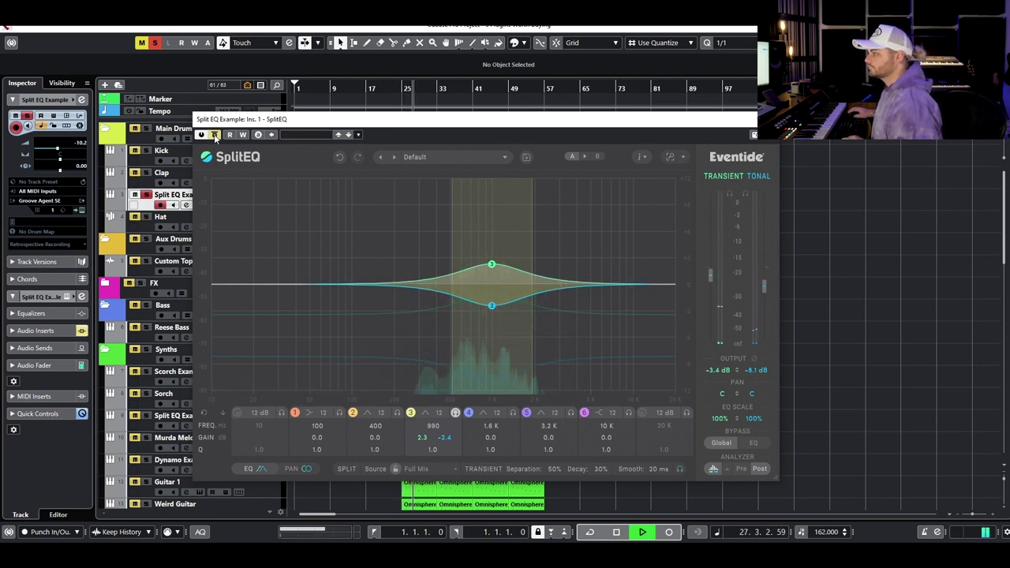
left_click(213, 135)
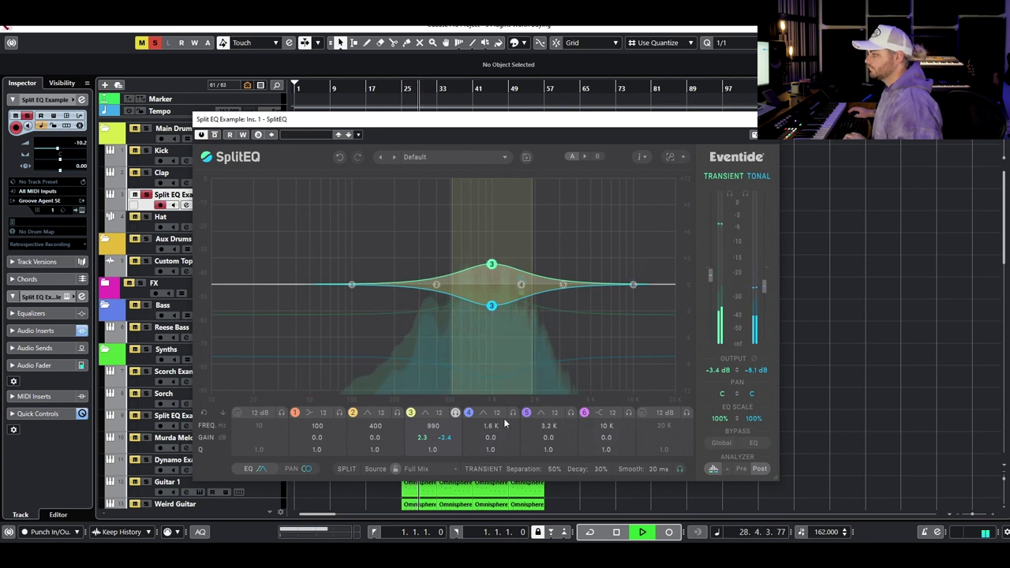
key("space")
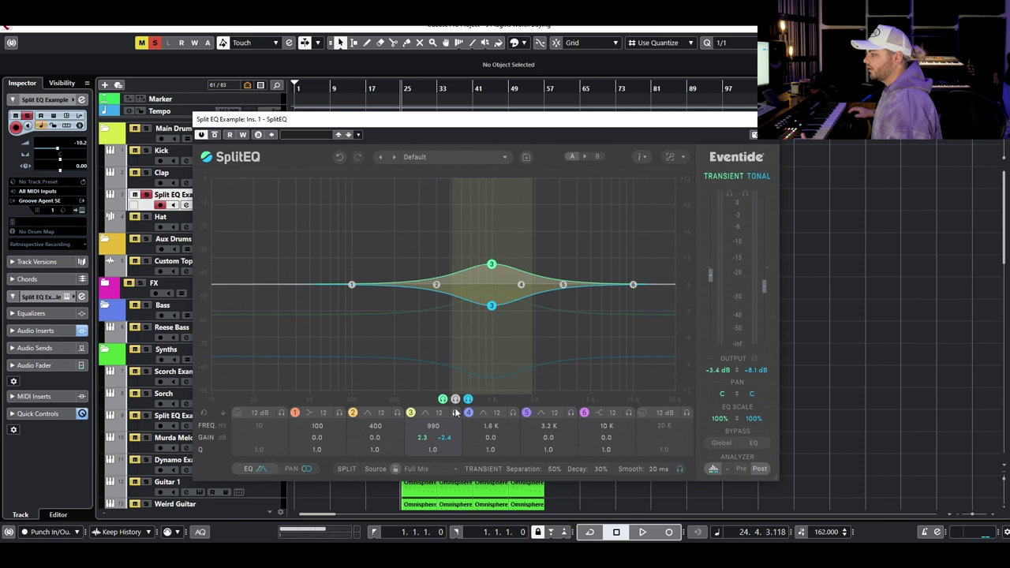
View band 3's transient and tonal curves separately and audition the band solo.
left_click(456, 400)
left_click(444, 400)
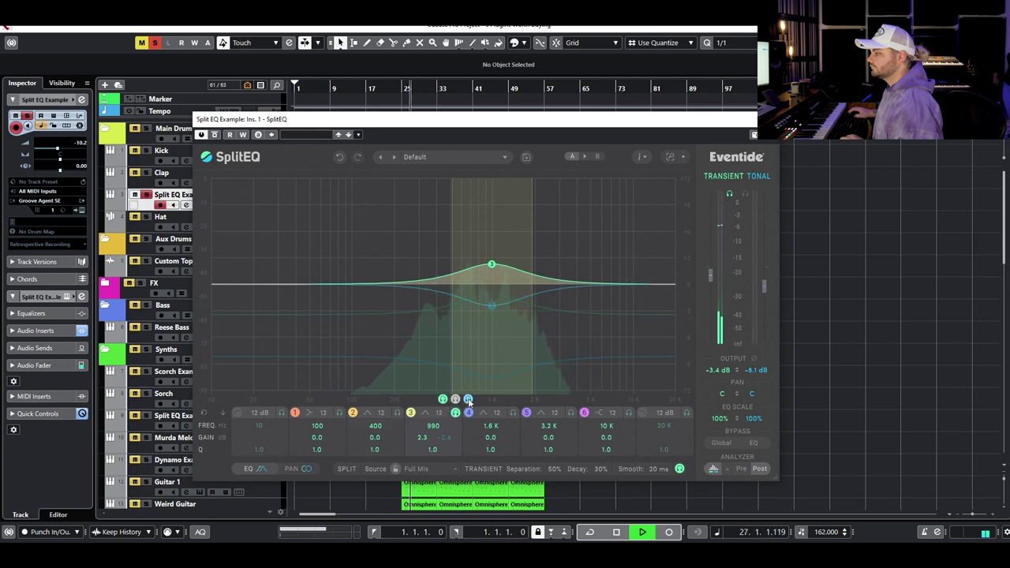
left_click(468, 399)
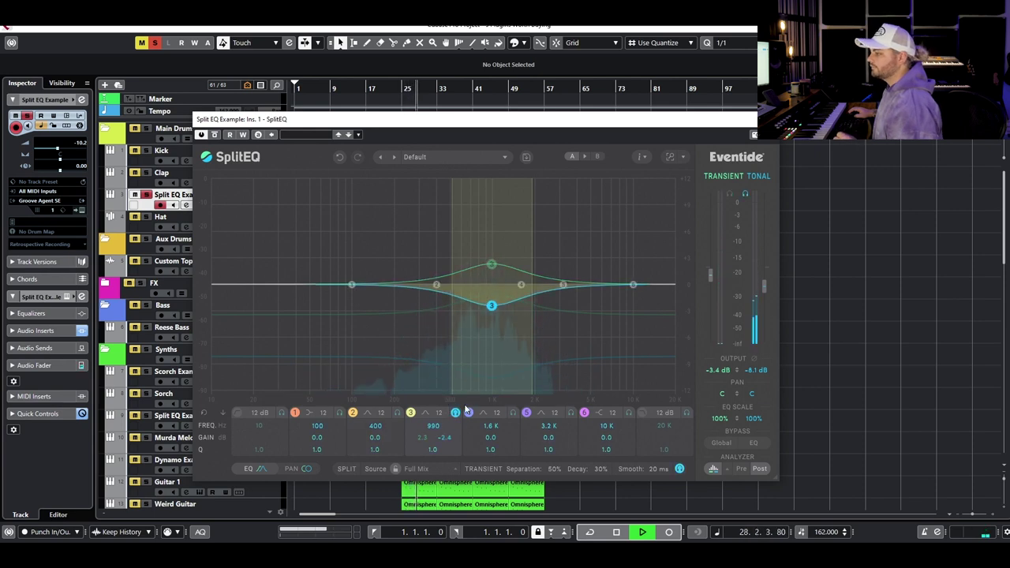
left_click(455, 413)
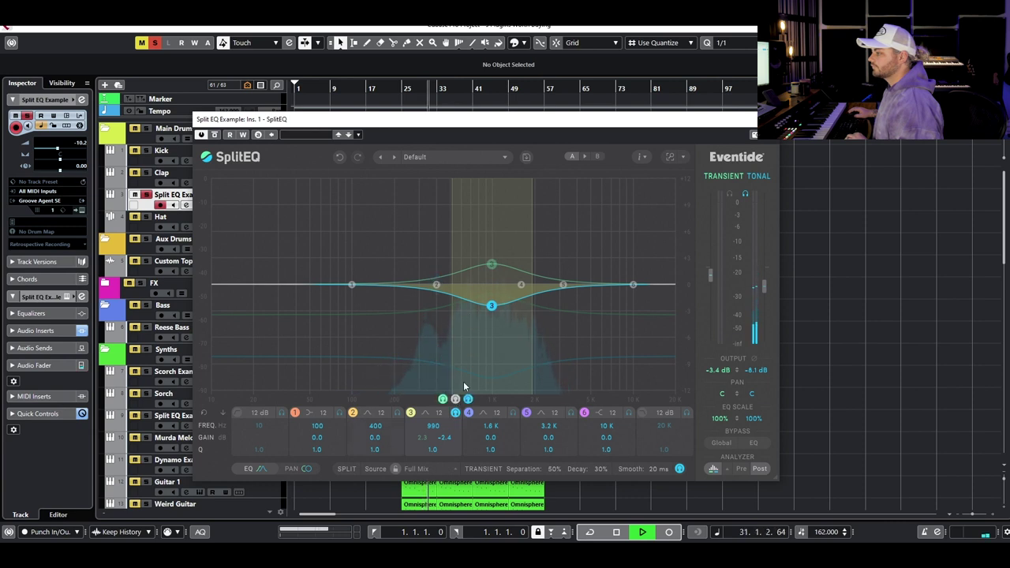
left_click(455, 401)
key("space")
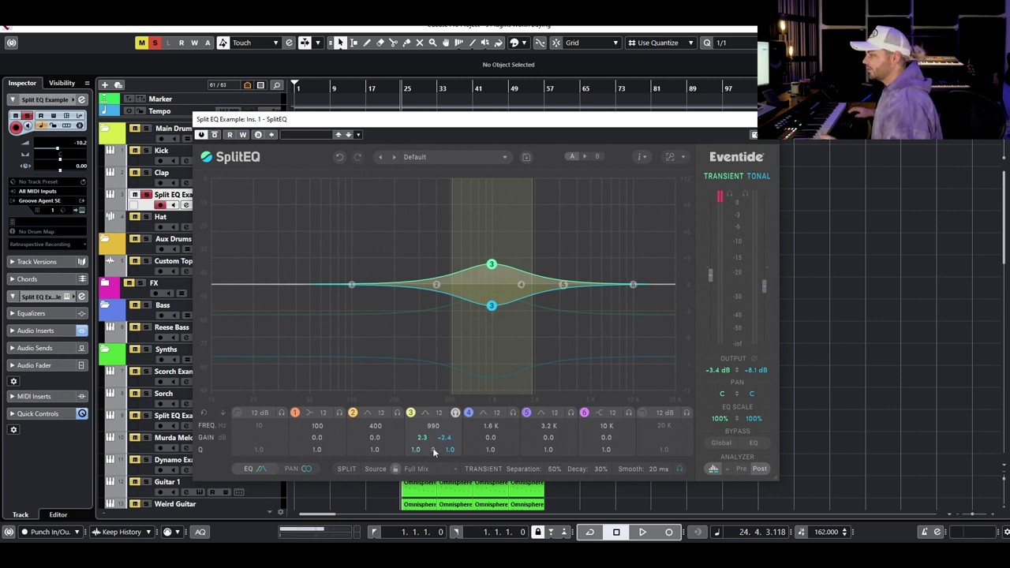
Set band 3's Q to 1.8 transient and 1.1 tonal, with transient gain near 1.7 dB.
scroll(434, 452, "up", 5)
scroll(440, 450, "down", 5)
scroll(440, 449, "up", 3)
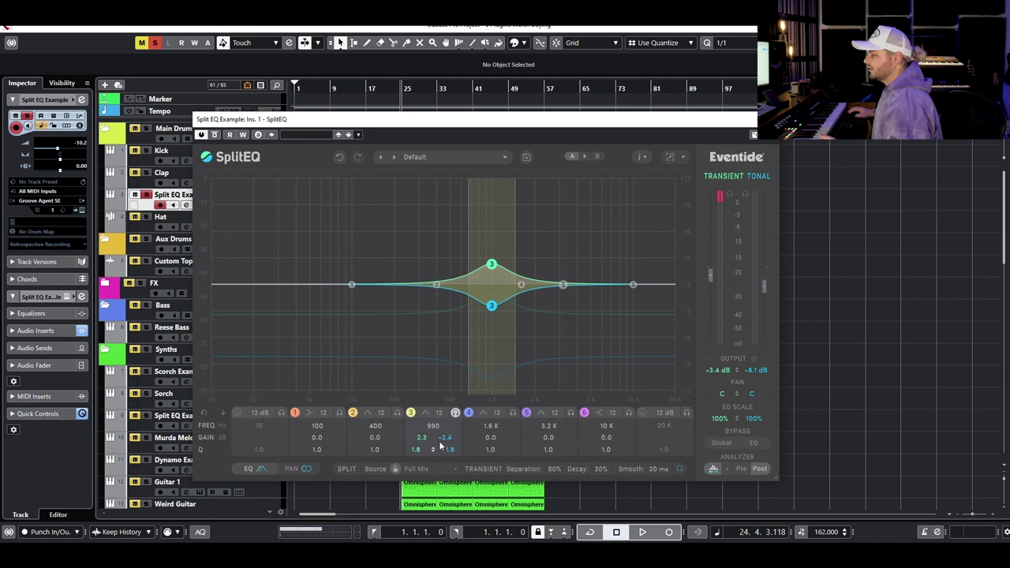
scroll(422, 452, "down", 4)
scroll(426, 455, "up", 4)
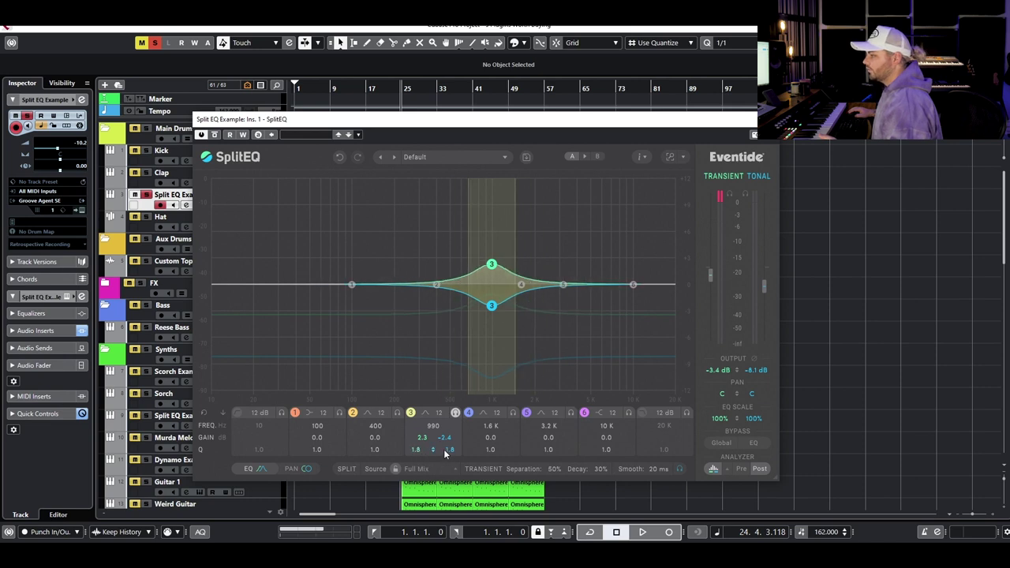
scroll(446, 453, "down", 4)
scroll(427, 444, "down", 3)
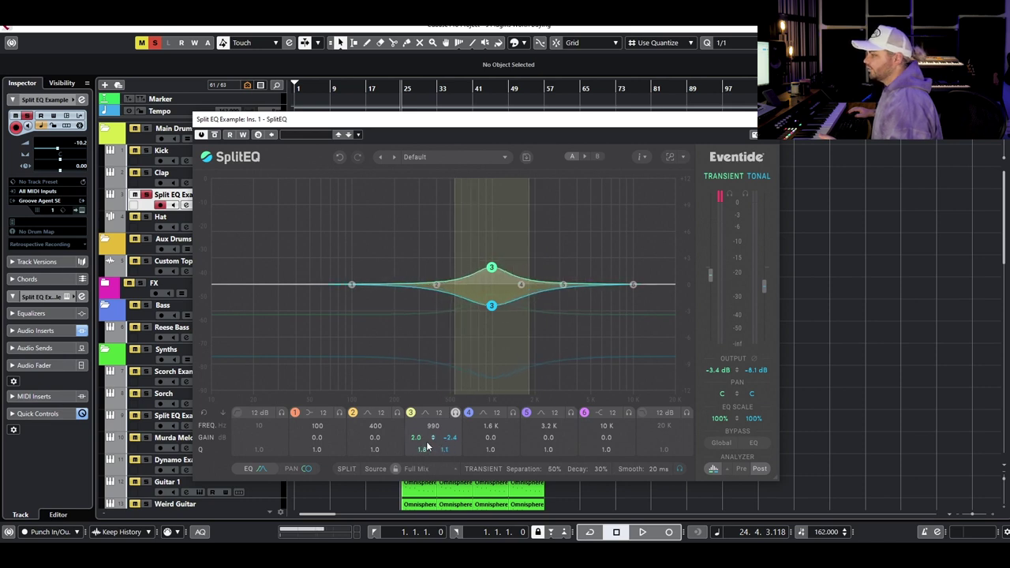
mouse_move(427, 448)
left_mouse_down()
mouse_move(430, 394)
mouse_move(433, 458)
mouse_move(418, 439)
left_mouse_up()
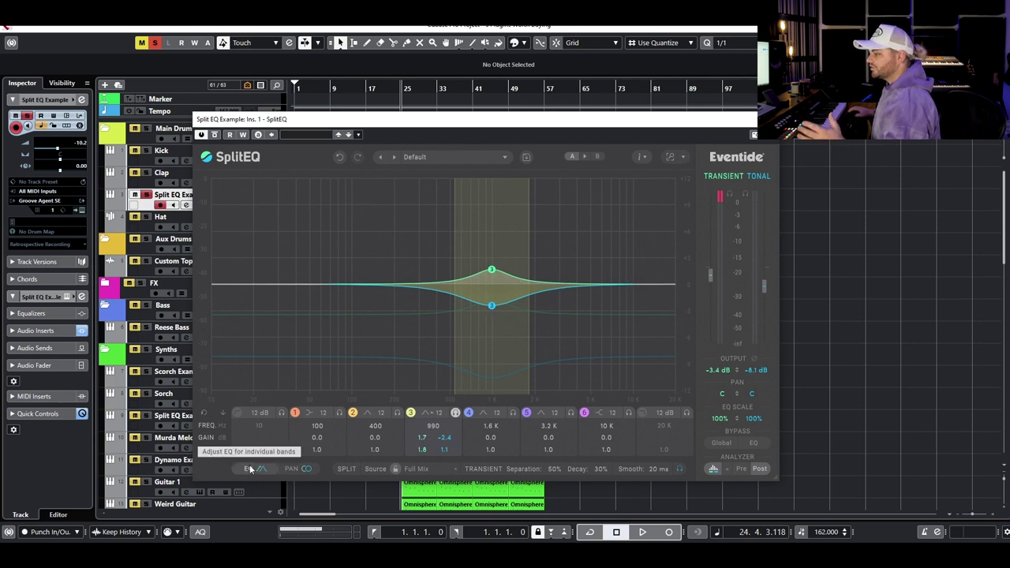
left_click(297, 469)
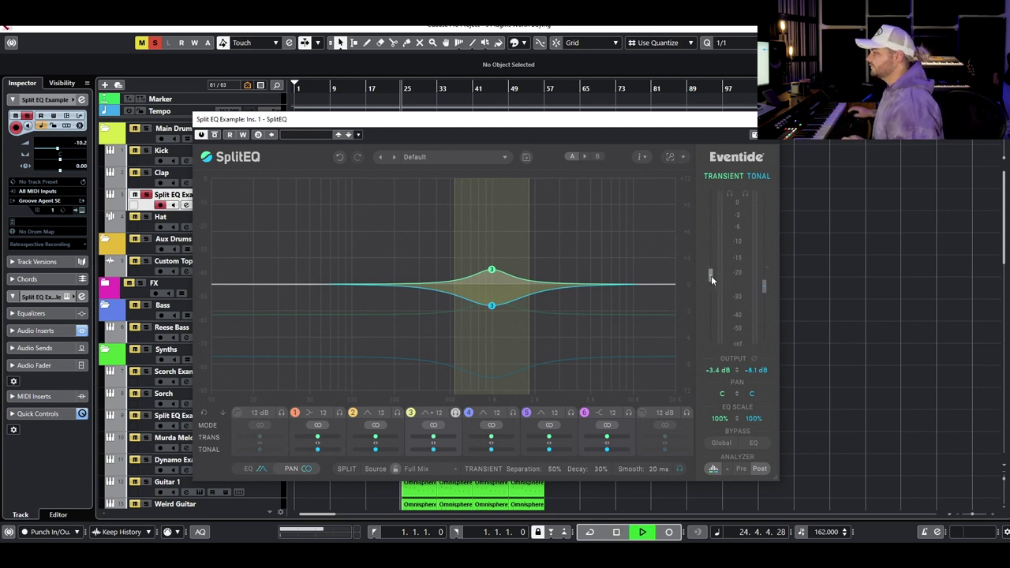
Set SplitEQ's transient output to -4.1 dB and tonal output to -8.1 dB, then close the editor.
left_click_drag(711, 276, 718, 330)
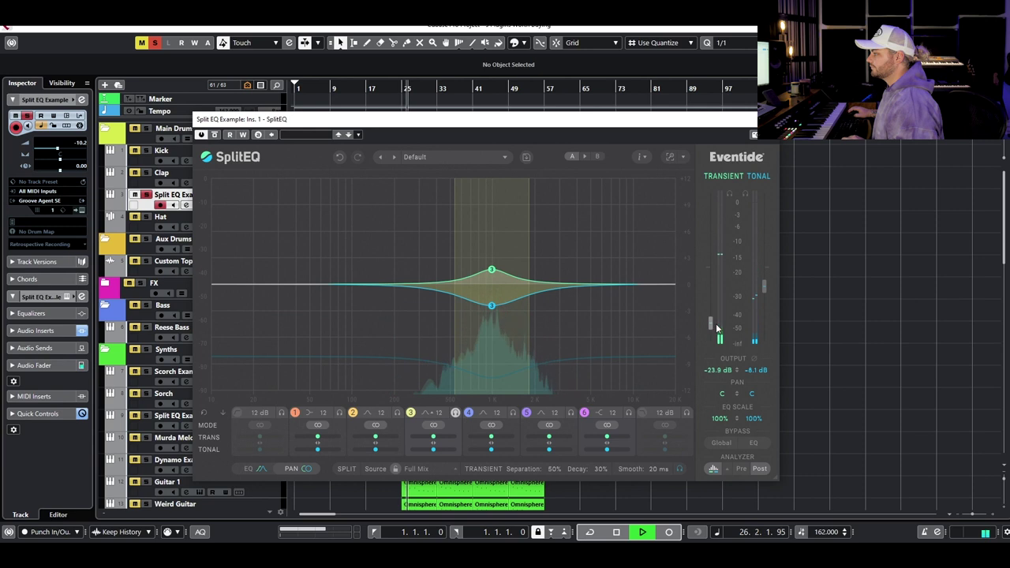
left_click_drag(762, 287, 763, 254)
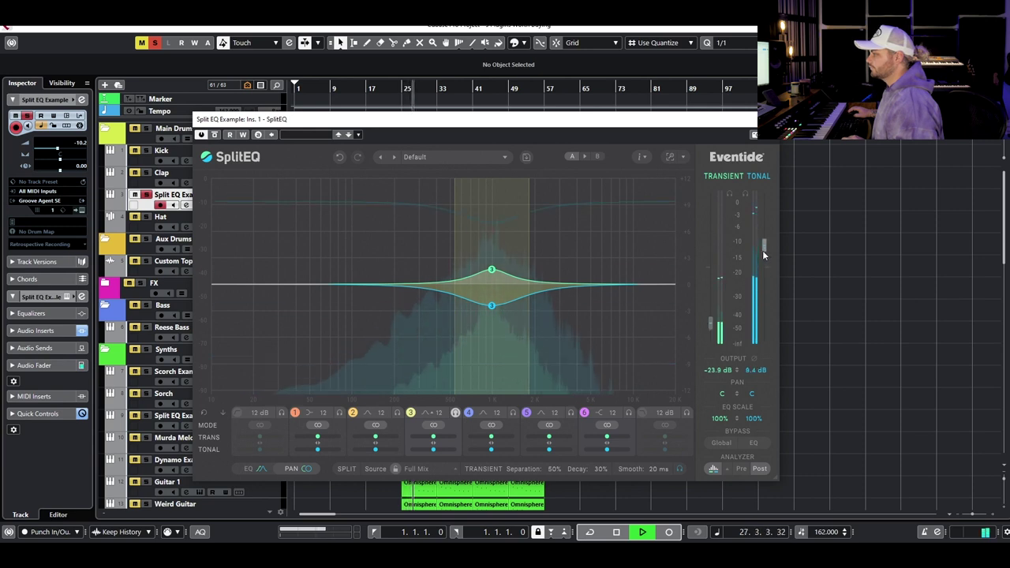
key("space")
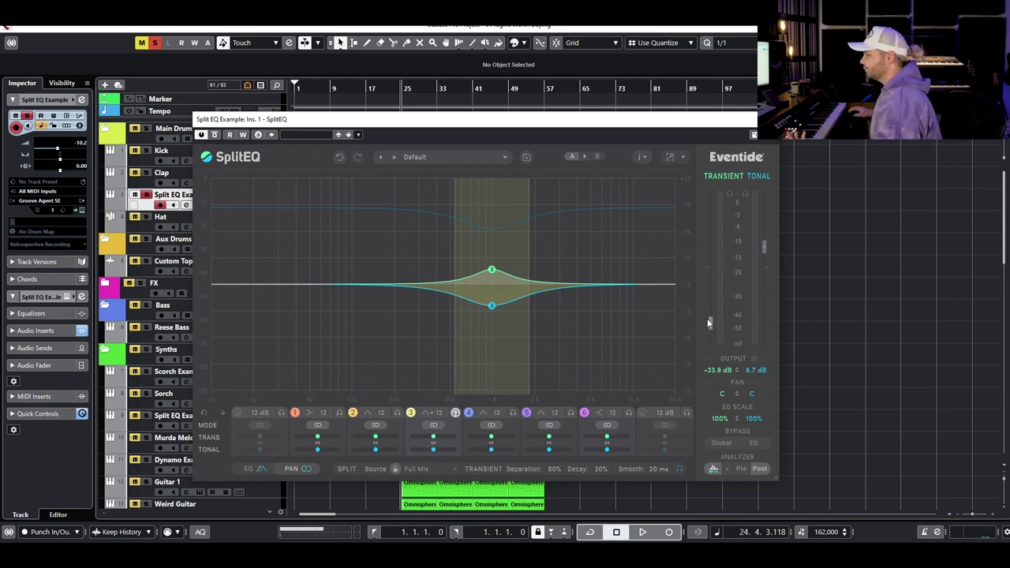
left_click_drag(718, 287, 718, 273)
left_click_drag(762, 248, 770, 288)
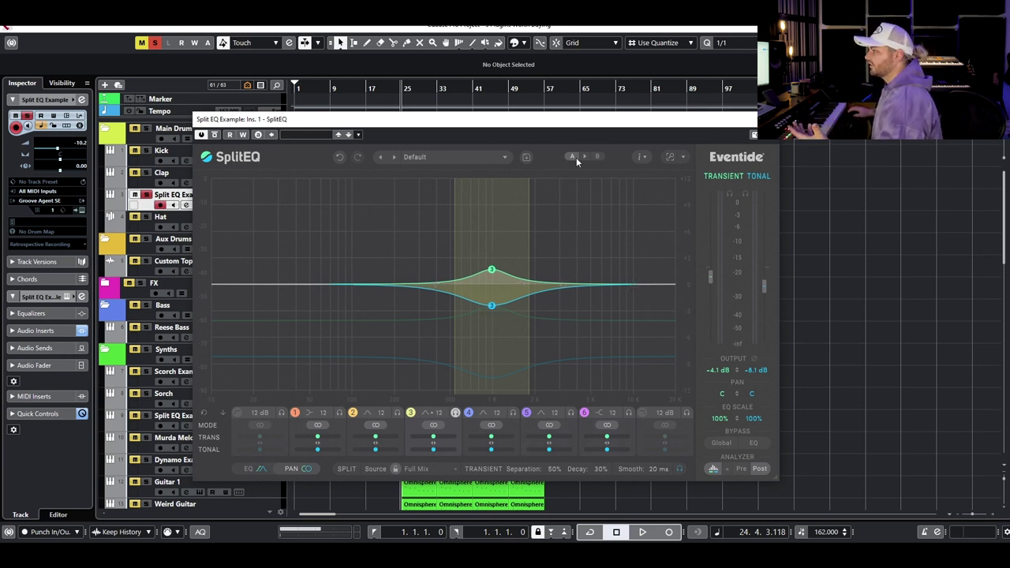
key("Escape")
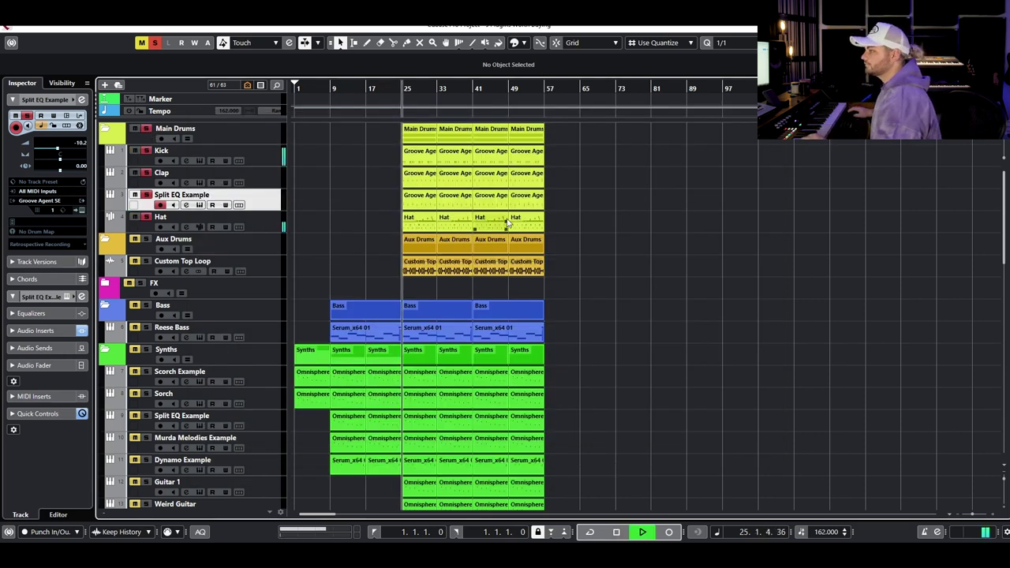
Re-enable the SplitEQ insert on Split EQ Example and clear all solos.
left_click(186, 204)
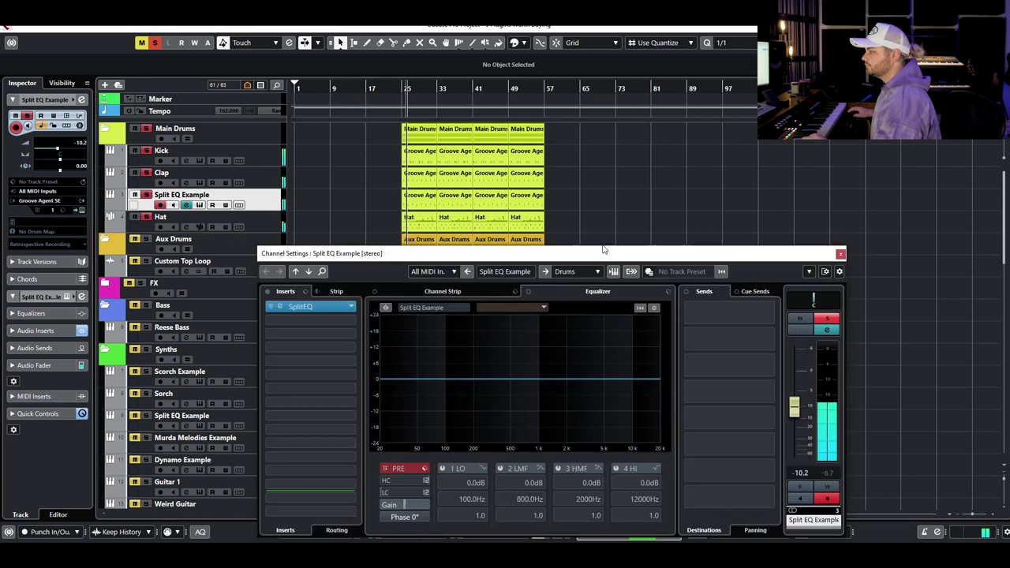
left_click(272, 309)
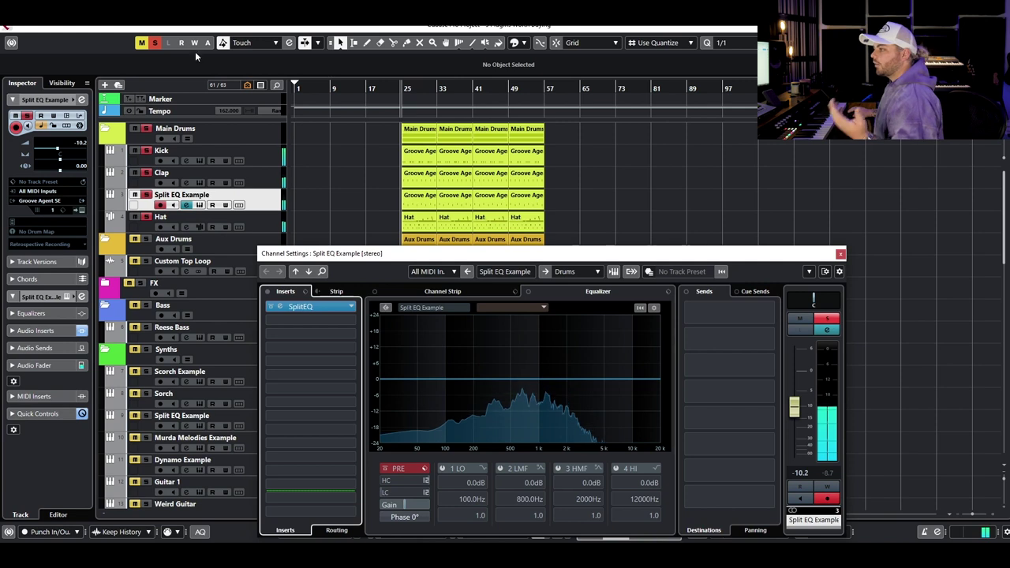
left_click(141, 43)
left_click(154, 43)
left_click(838, 253)
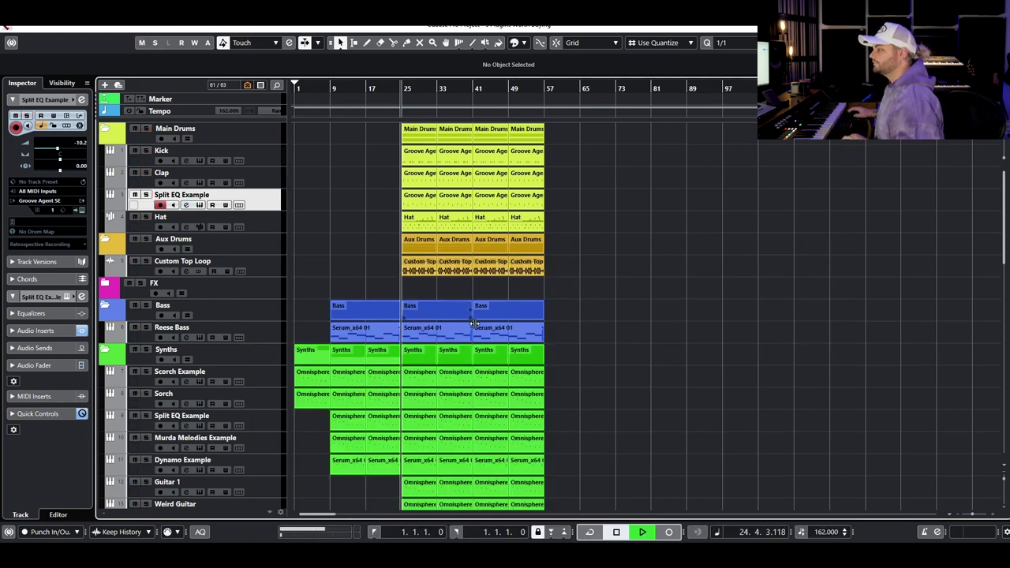
Reopen the channel settings with E, confirm SplitEQ is switched on, and close the window.
scroll(513, 303, "down", 7)
scroll(513, 303, "up", 4)
scroll(489, 292, "down", 3)
scroll(447, 269, "up", 5)
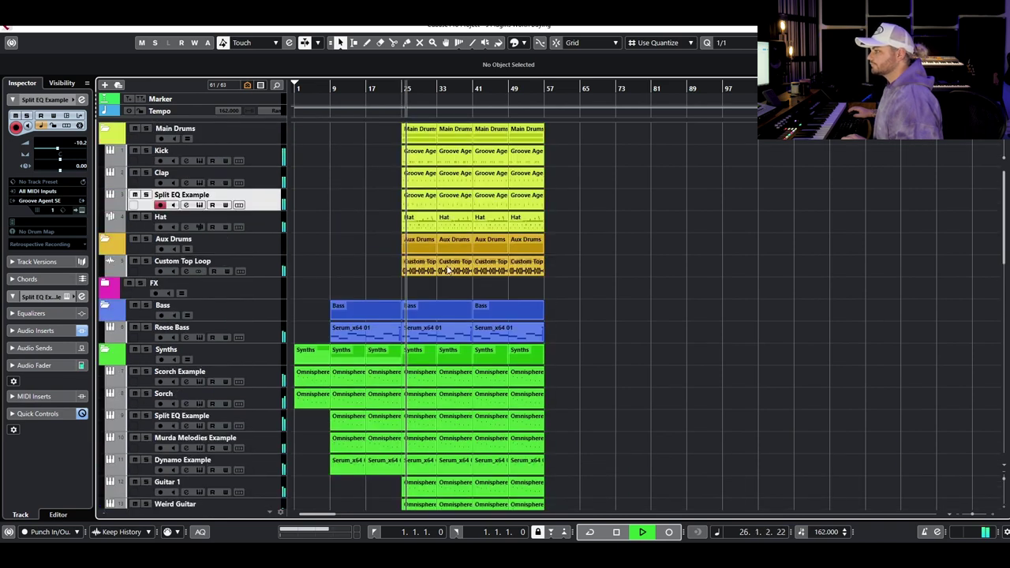
key("e")
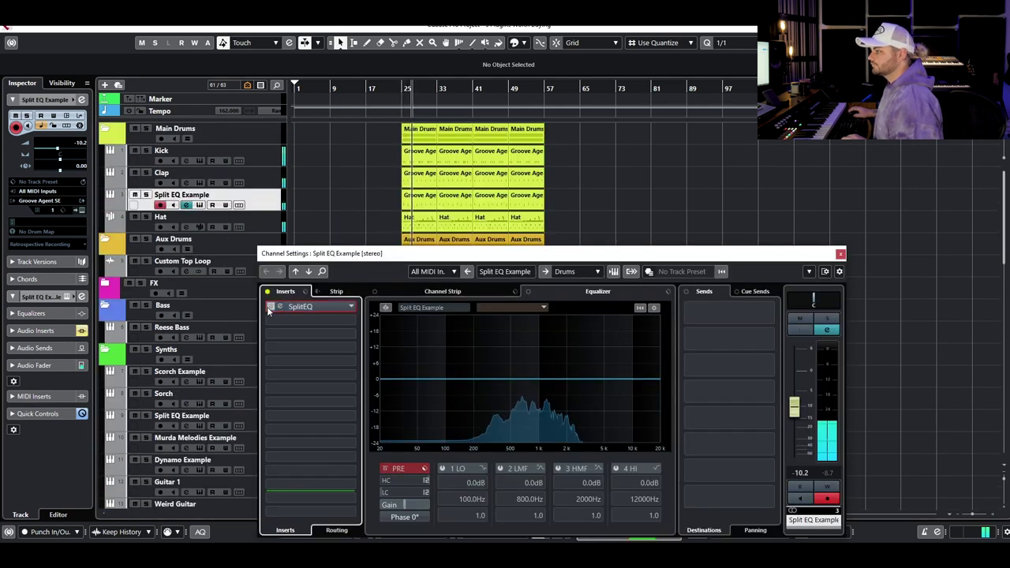
left_click(271, 307)
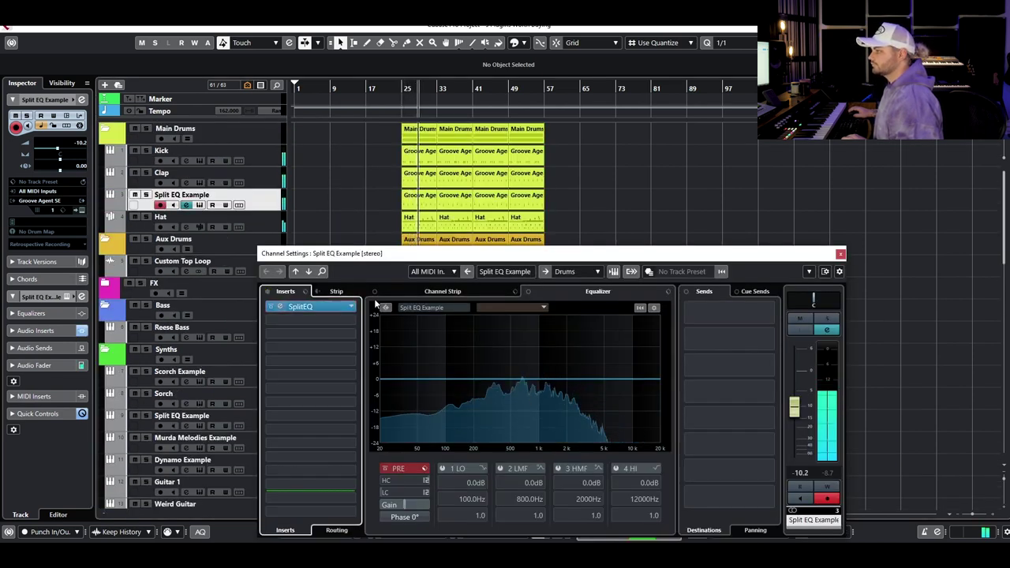
left_click(841, 254)
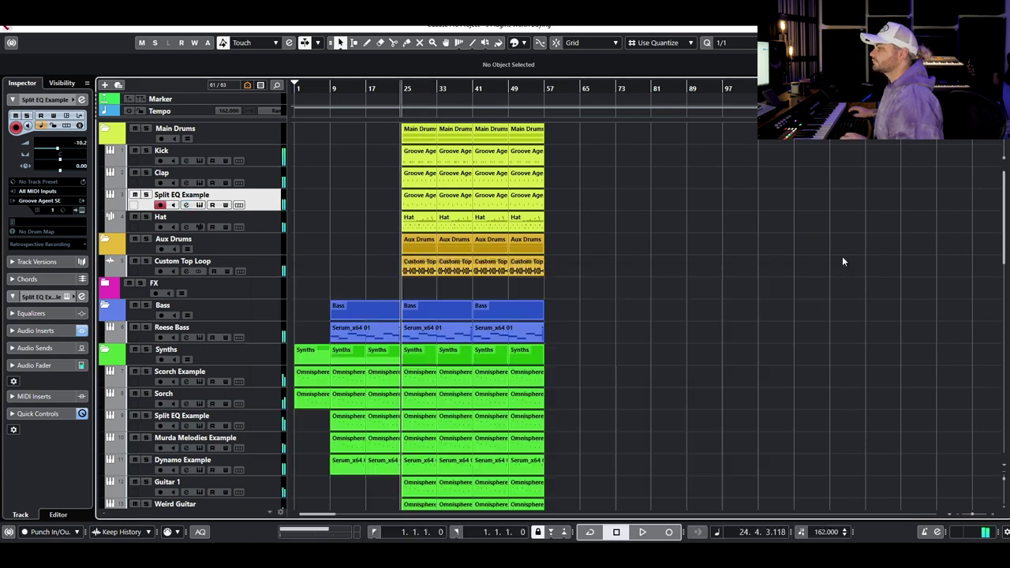
Open SplitEQ on the Synths-folder Split EQ Example track, solo it, and un-bypass the plugin.
scroll(749, 308, "down", 5)
left_click(138, 263)
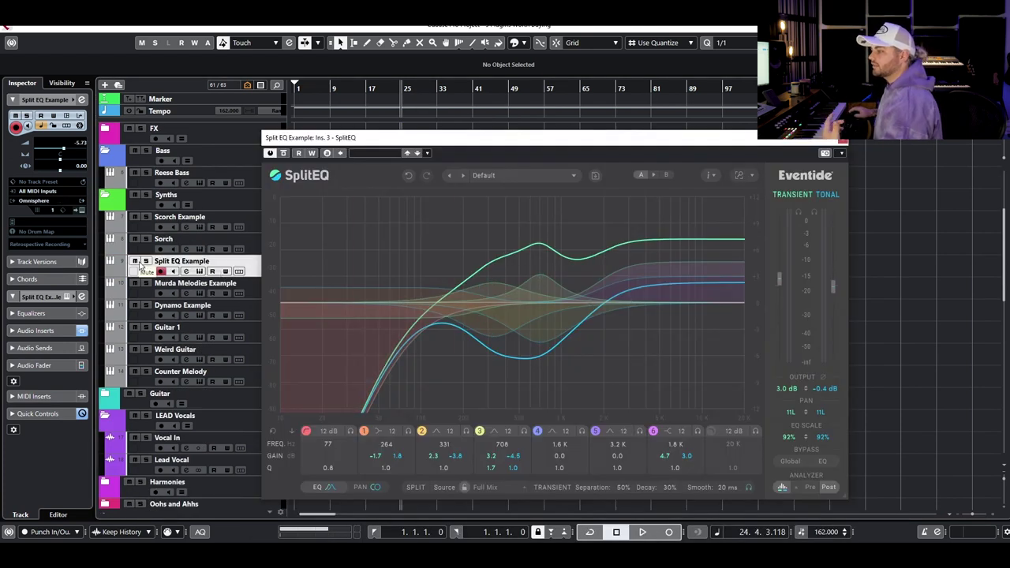
left_click(145, 261)
left_click_drag(357, 139, 329, 231)
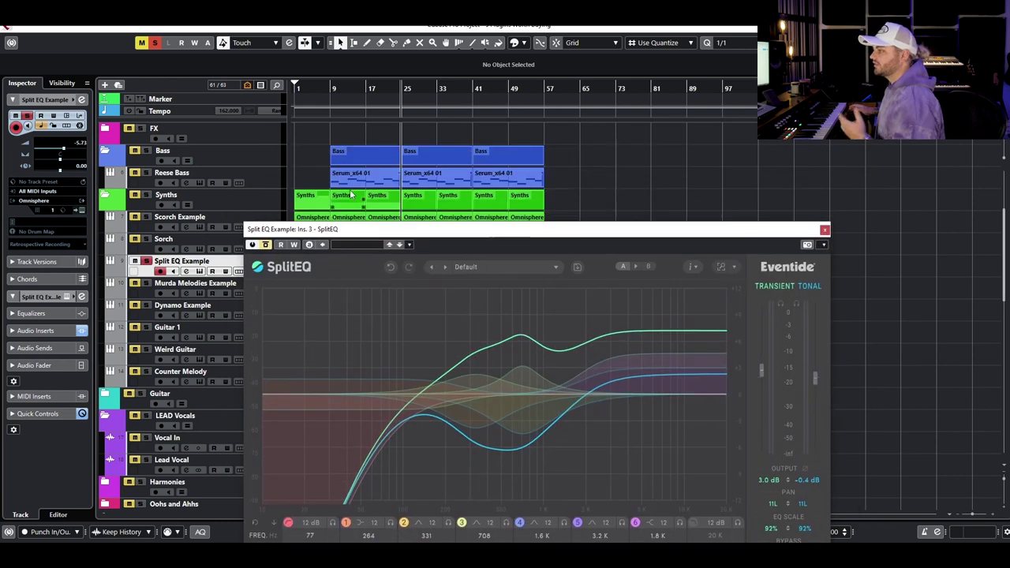
left_click(266, 246)
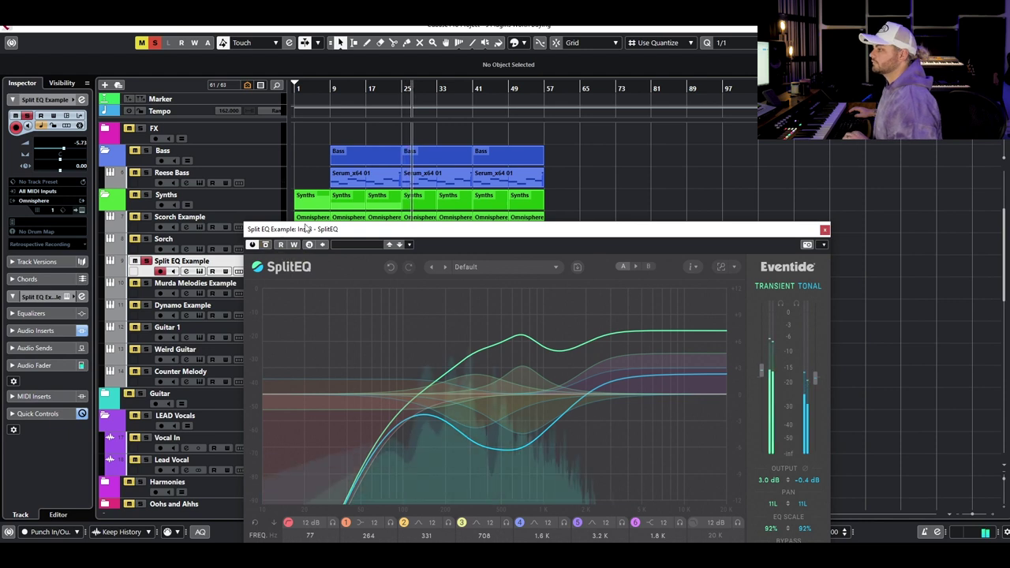
left_click_drag(327, 243, 312, 152)
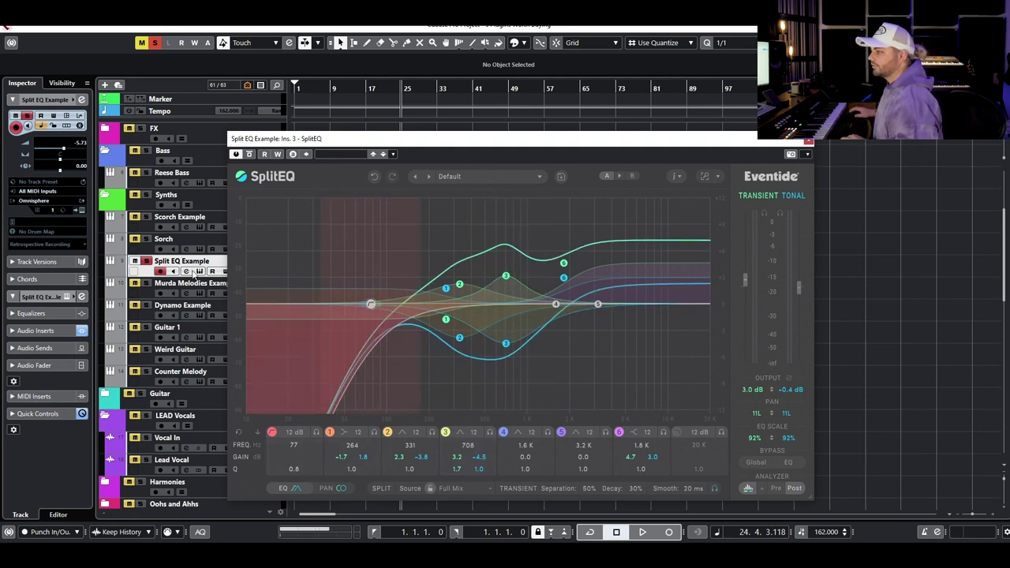
Unsolo to check the clips, then re-enable SplitEQ, solo the track again and stop playback.
left_click(145, 262)
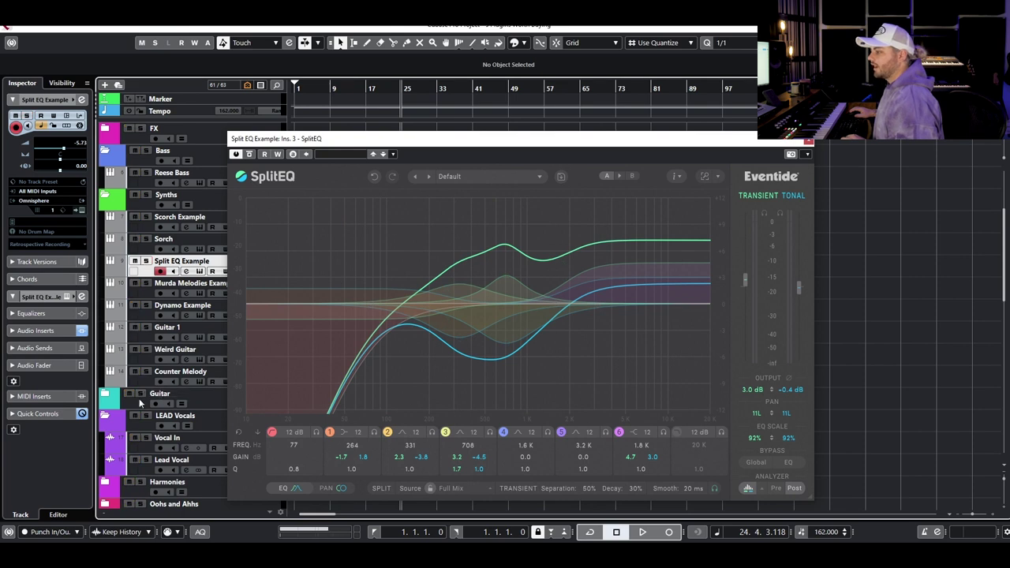
left_click_drag(438, 142, 608, 66)
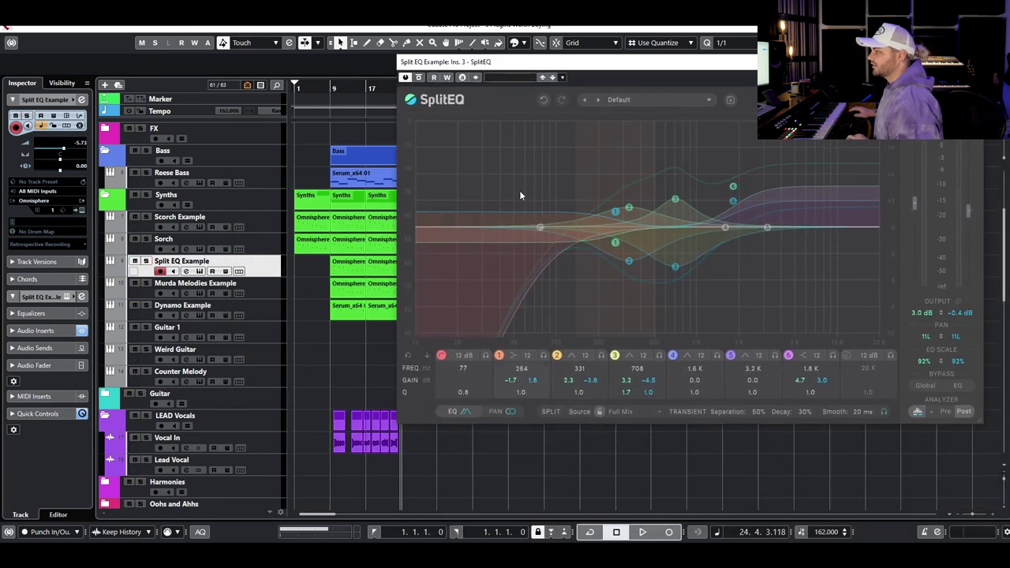
left_click_drag(444, 69, 380, 166)
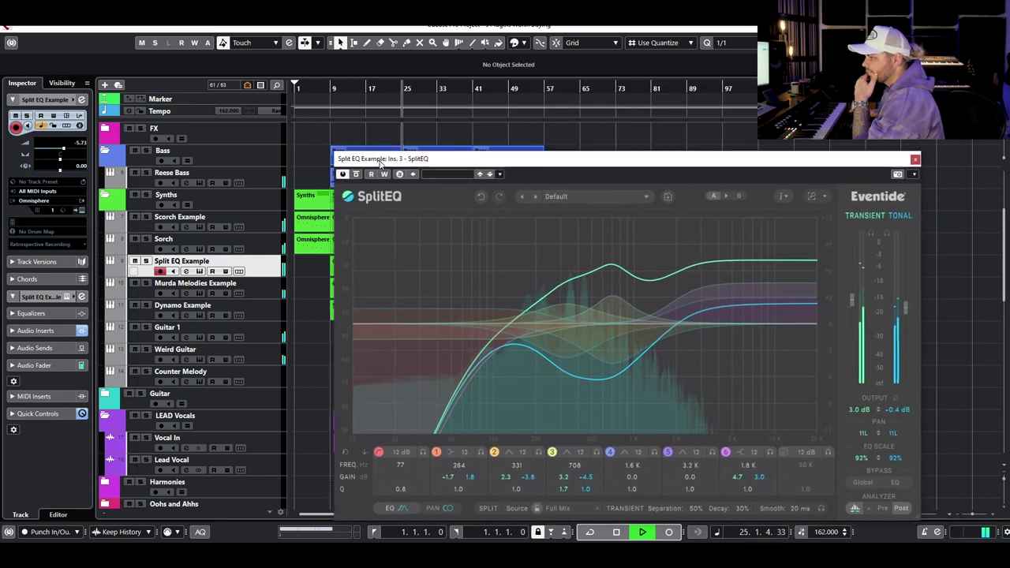
left_click(355, 174)
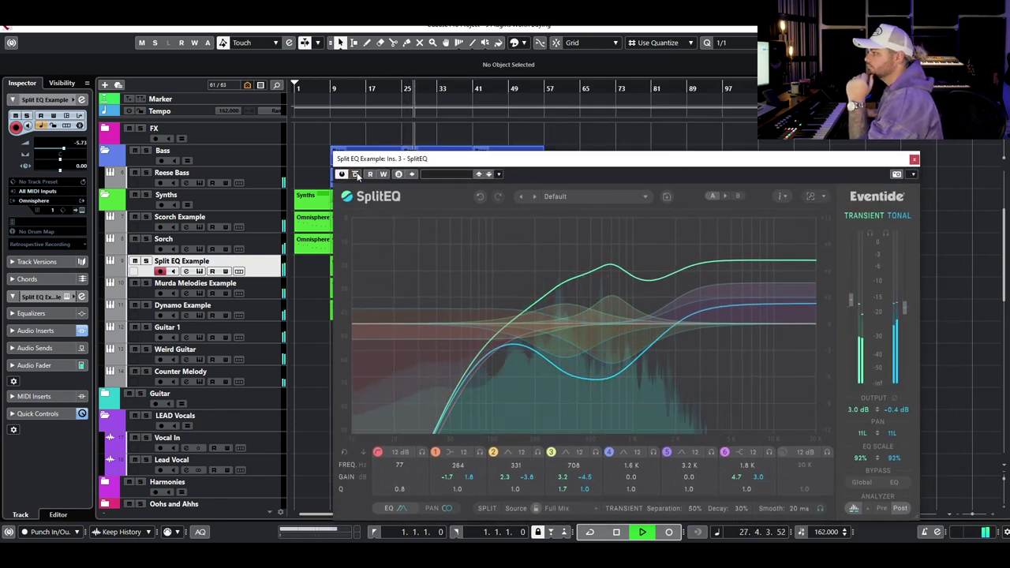
left_click(145, 261)
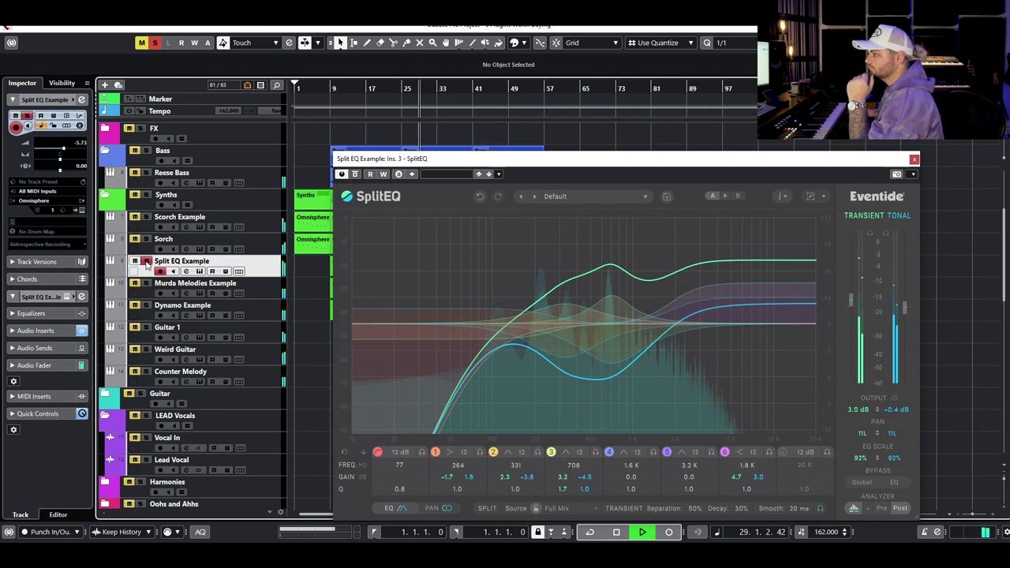
key("space")
Clear the synth track's solo and close its SplitEQ window.
left_click(146, 261)
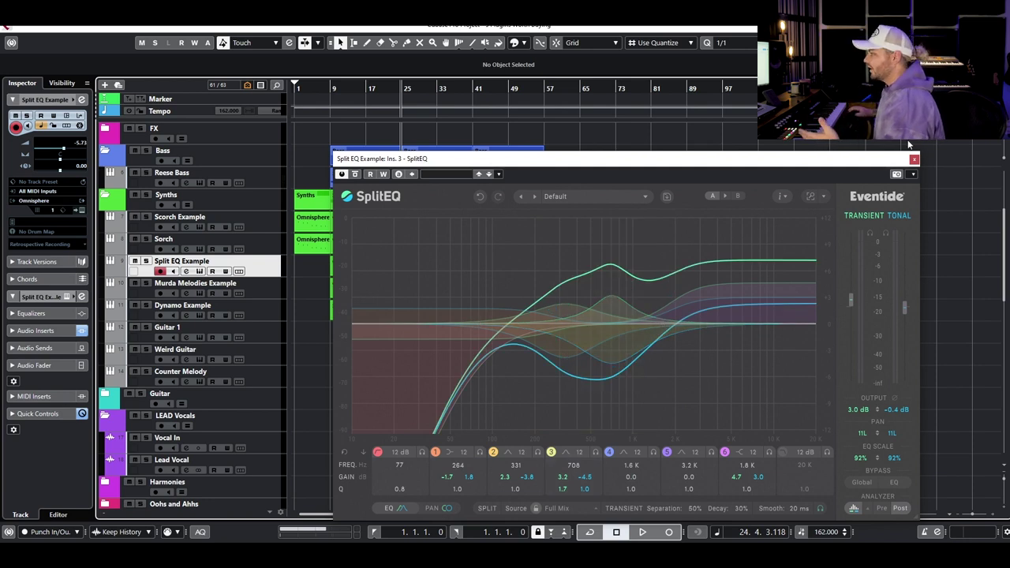
left_click_drag(787, 167, 656, 210)
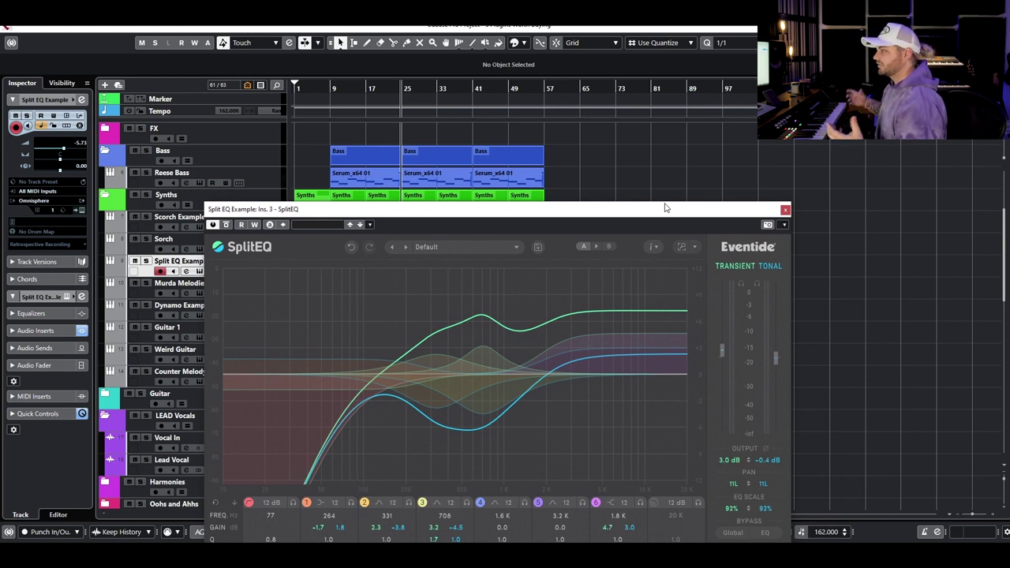
left_click(785, 209)
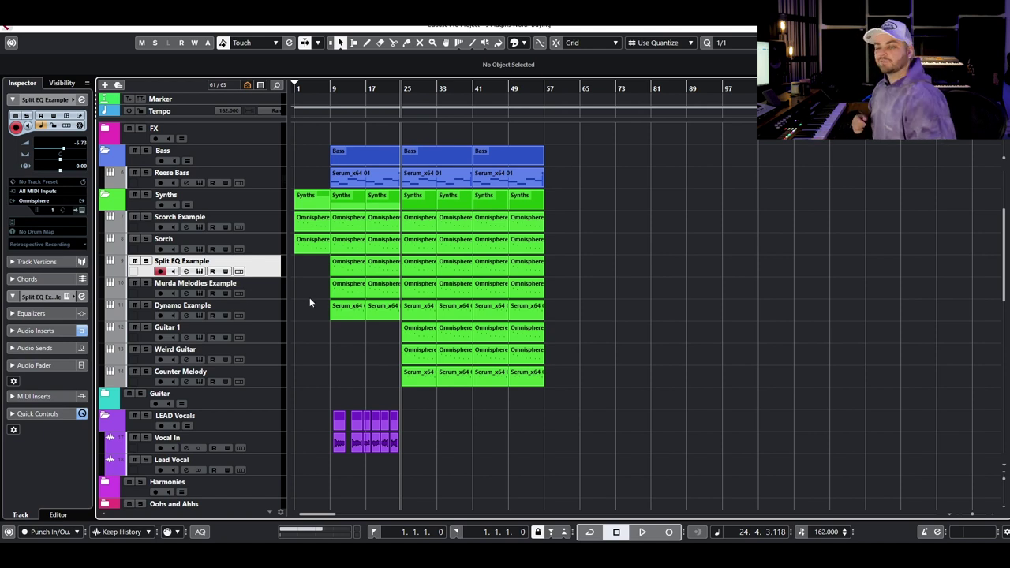
Open the Murda Melodies plugin, solo Murda Melodies Example, and show its channel settings.
left_click(209, 284)
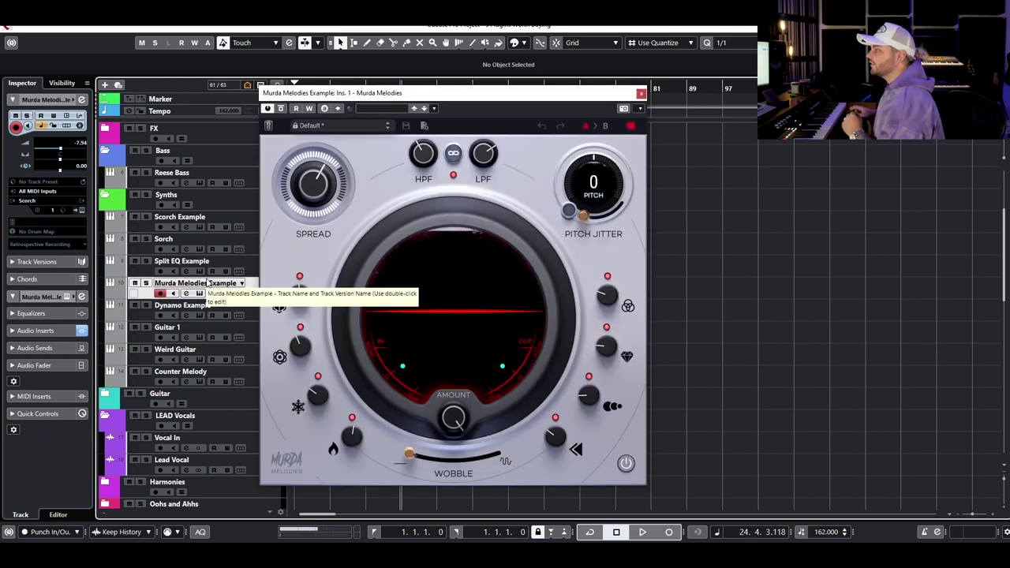
left_click(145, 283)
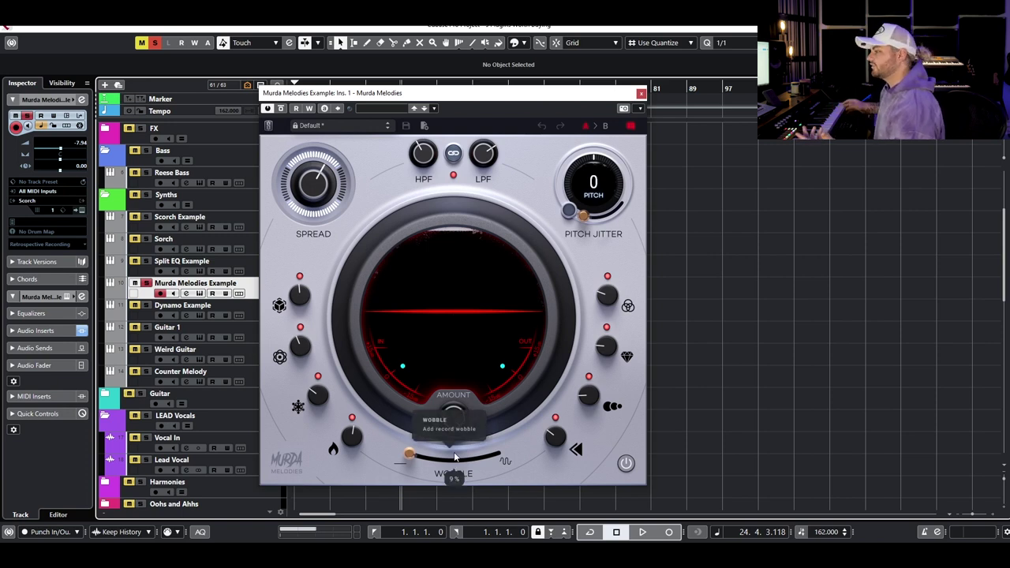
left_click(186, 293)
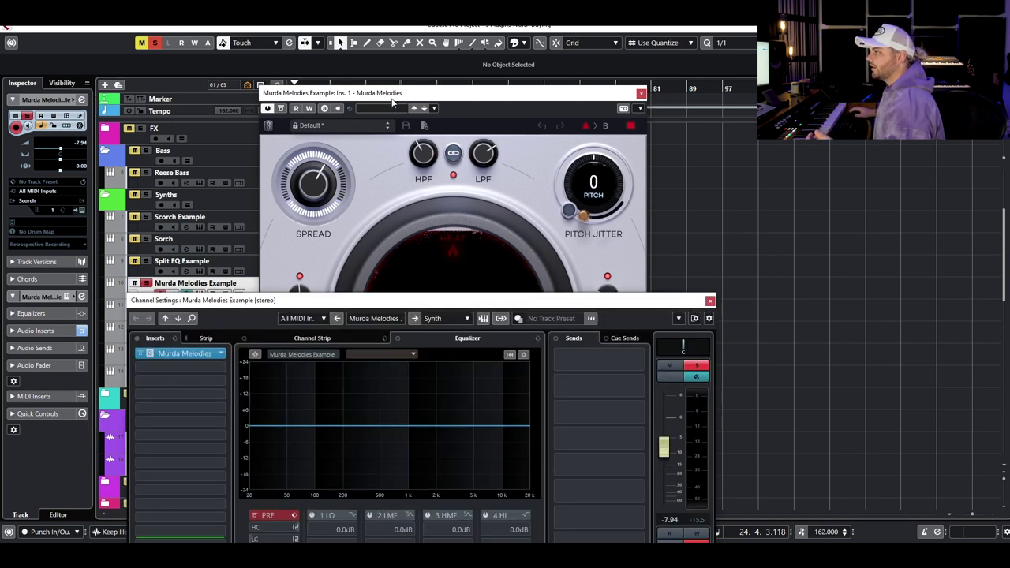
Take Murda Melodies out of bypass and check its knobs: Heat 32 %, Rhythm 18 %, Clarity 21 %.
left_click_drag(392, 101, 487, 69)
left_click(163, 378)
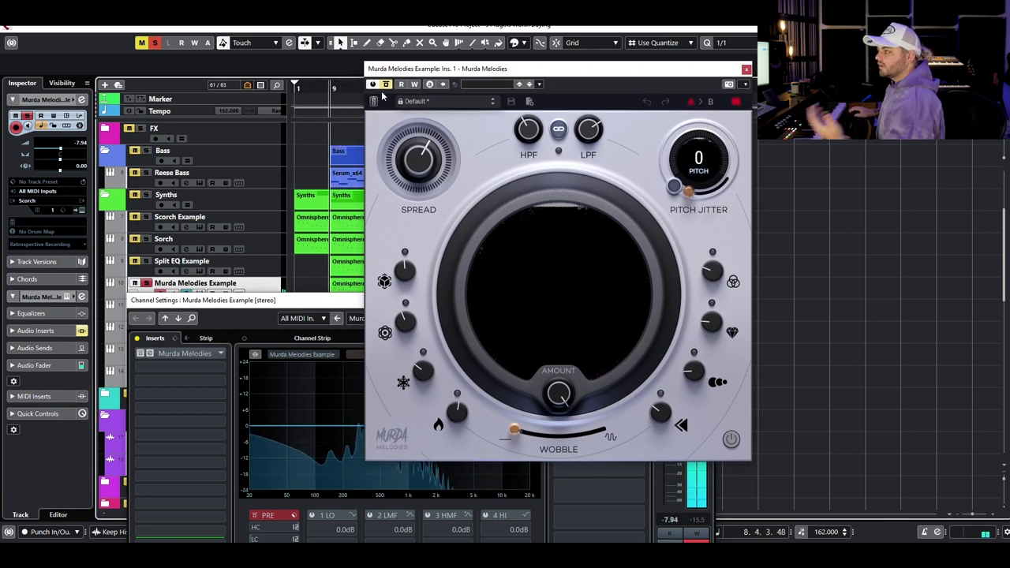
left_click(386, 84)
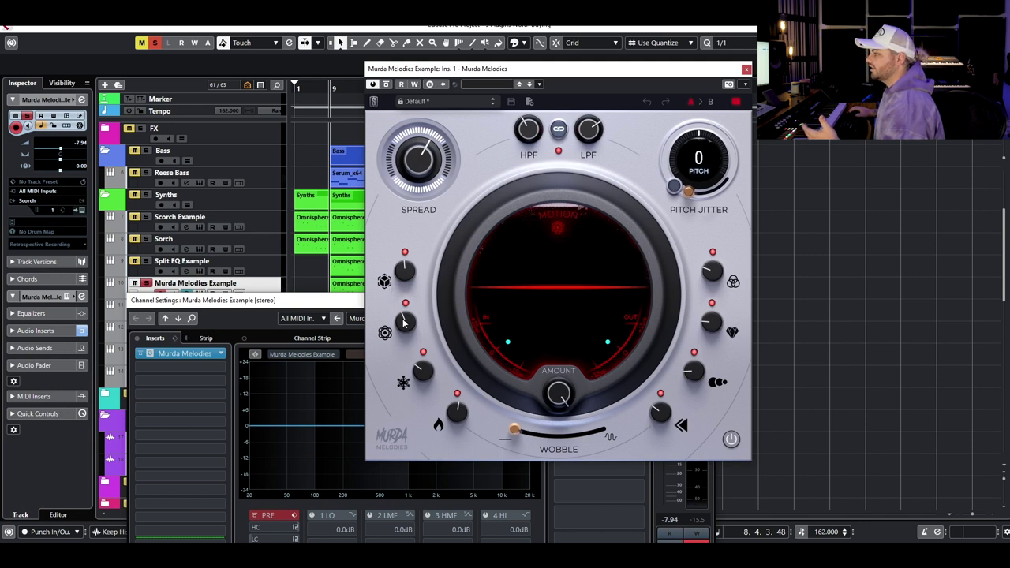
mouse_move(399, 277)
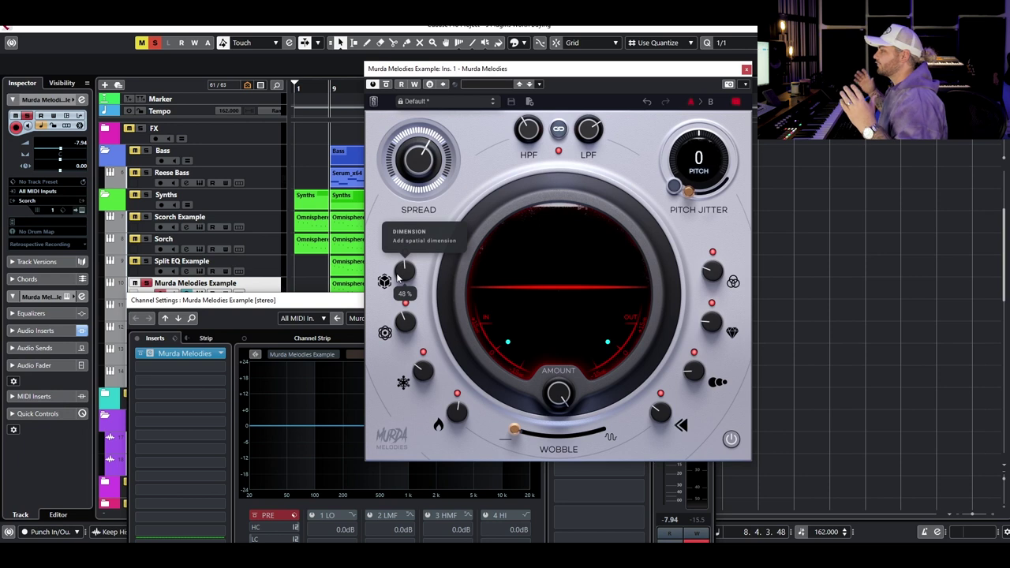
mouse_move(400, 327)
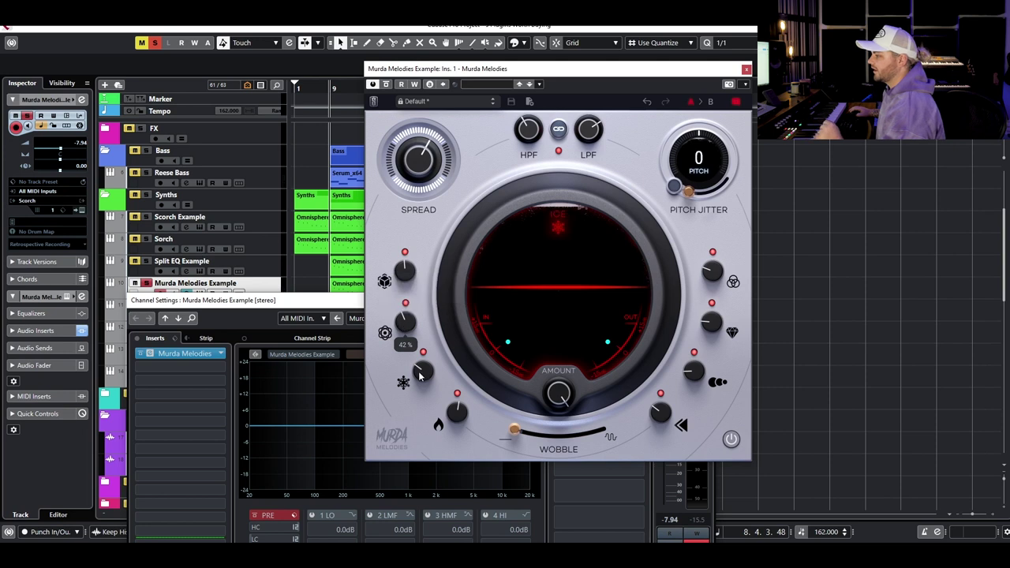
mouse_move(420, 376)
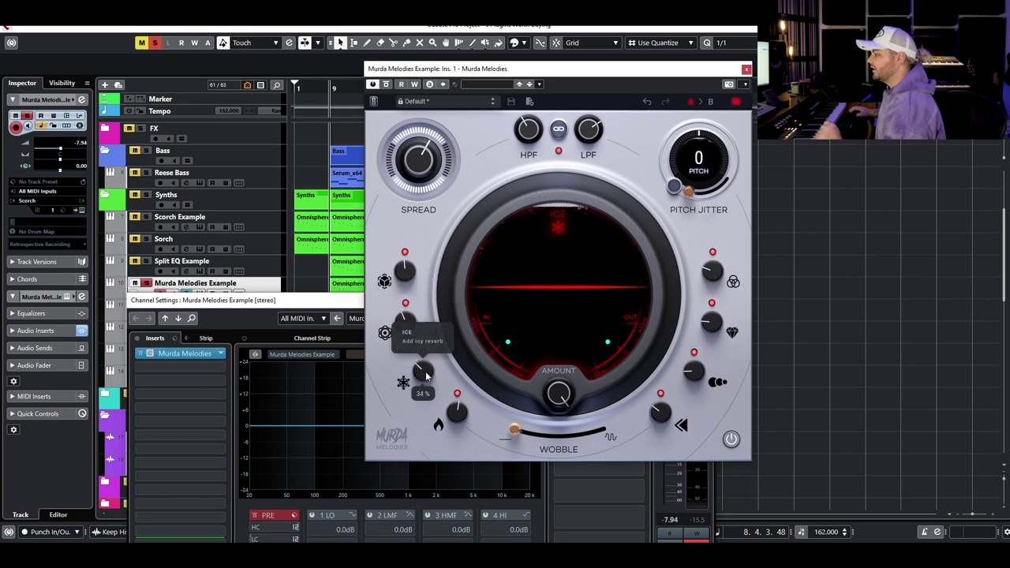
mouse_move(460, 416)
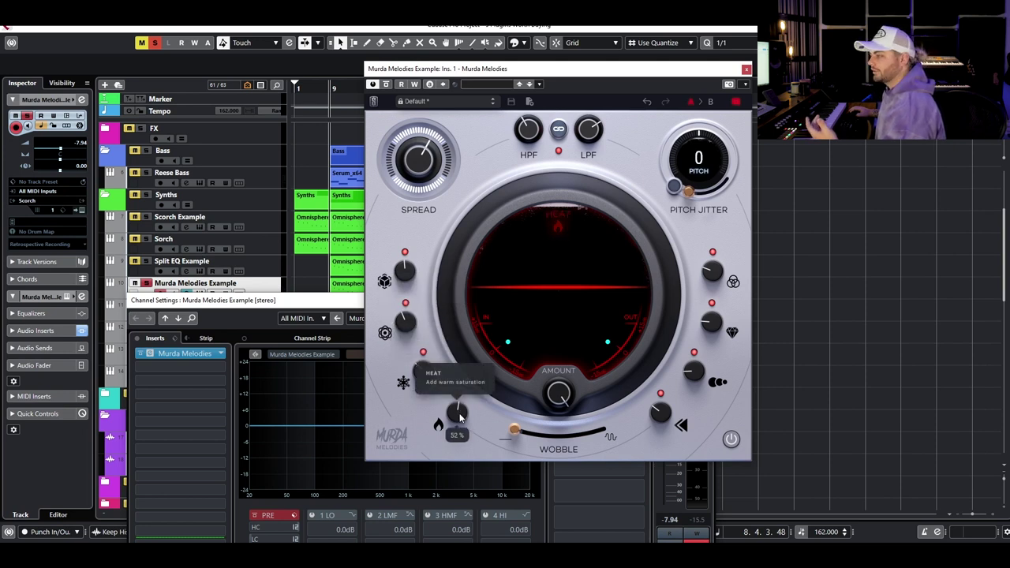
mouse_move(654, 413)
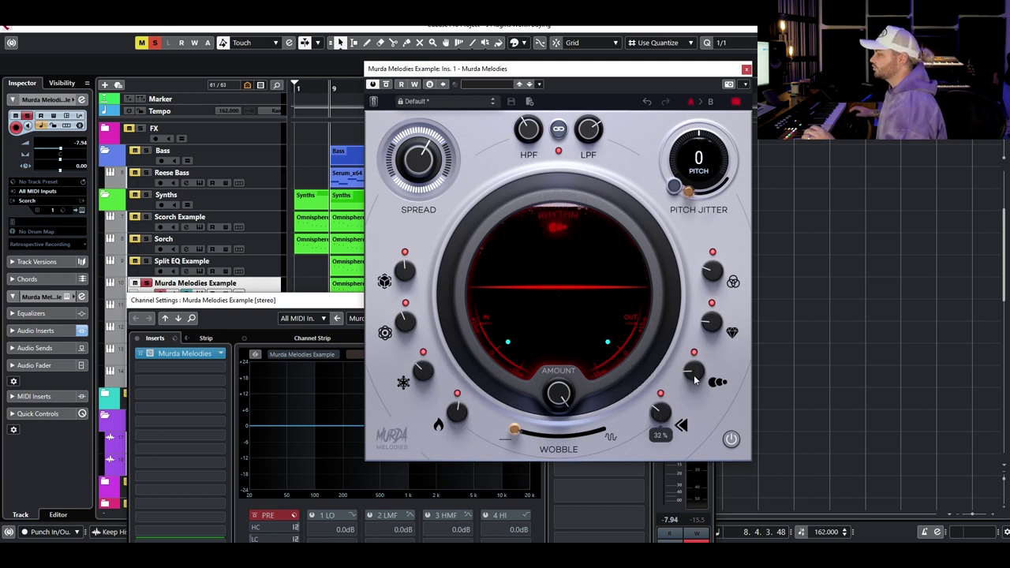
mouse_move(696, 378)
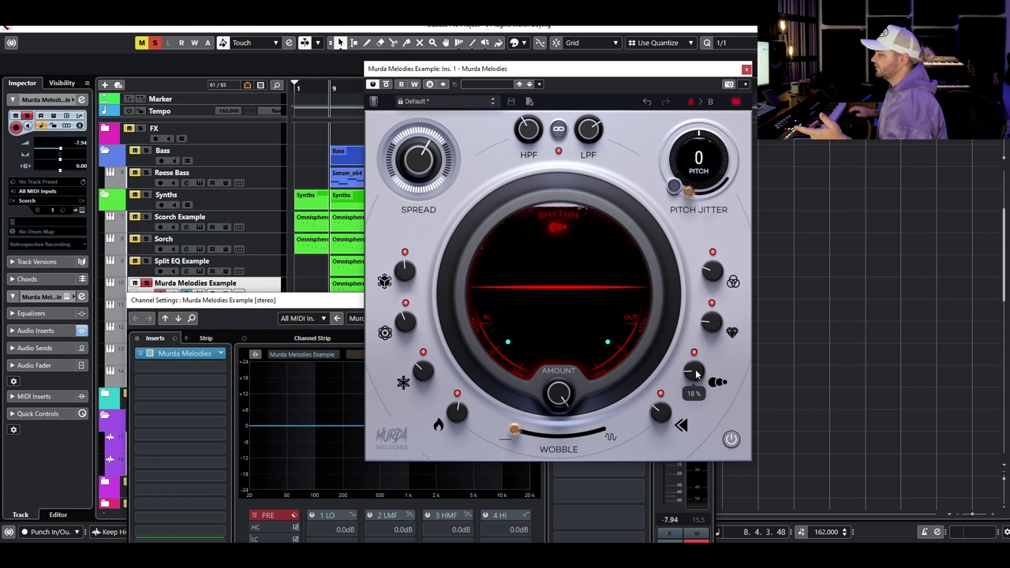
mouse_move(708, 329)
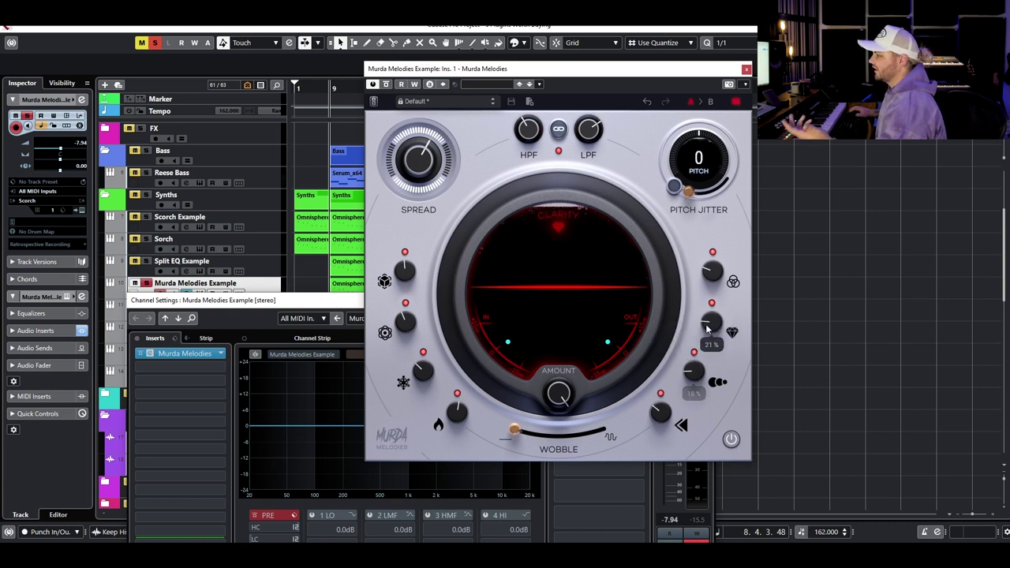
left_click(385, 85)
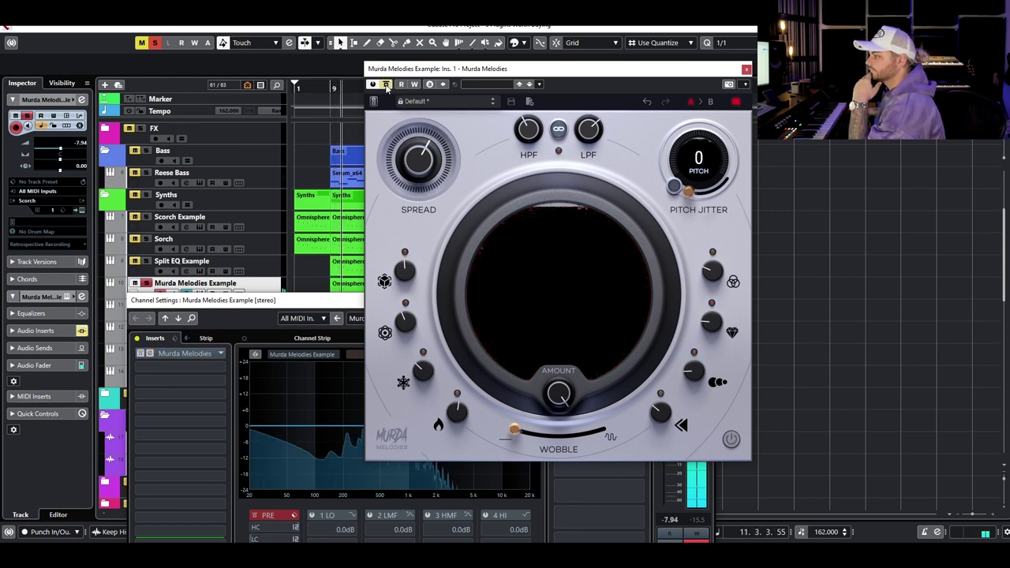
left_click(386, 84)
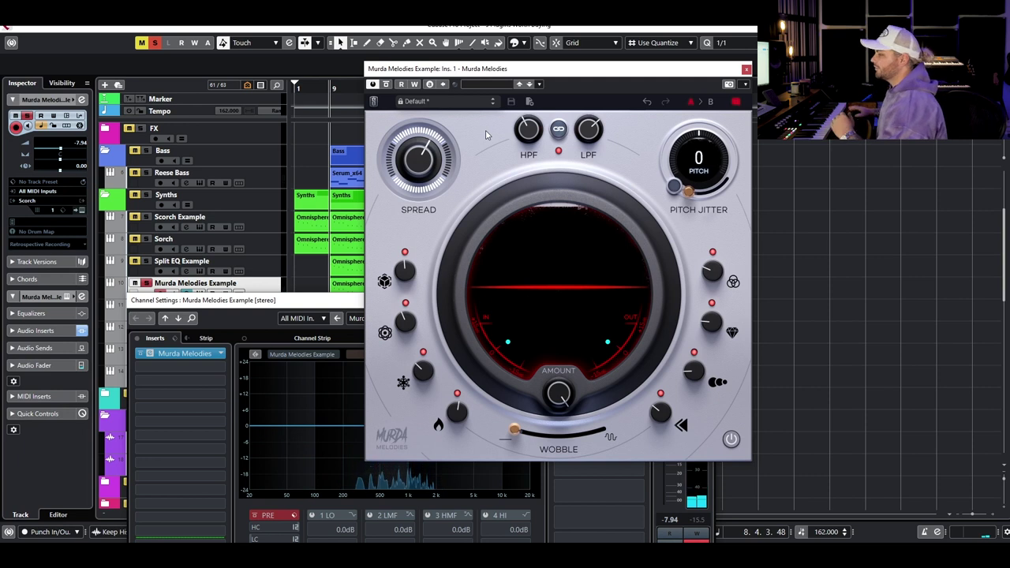
Switch to the Sorch track's Murda Melodies insert and toggle its bypass off and back on.
left_click(747, 71)
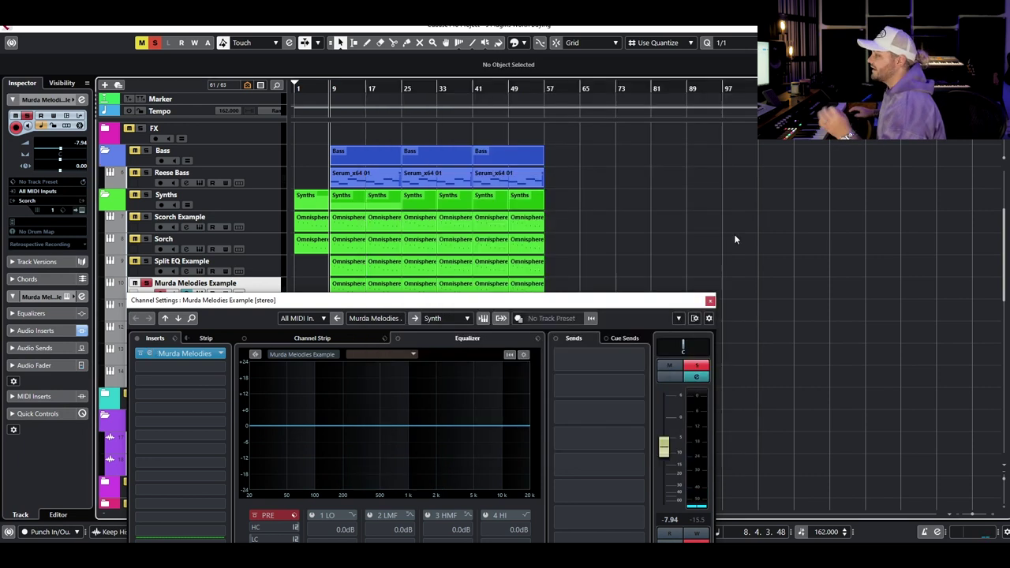
left_click(709, 301)
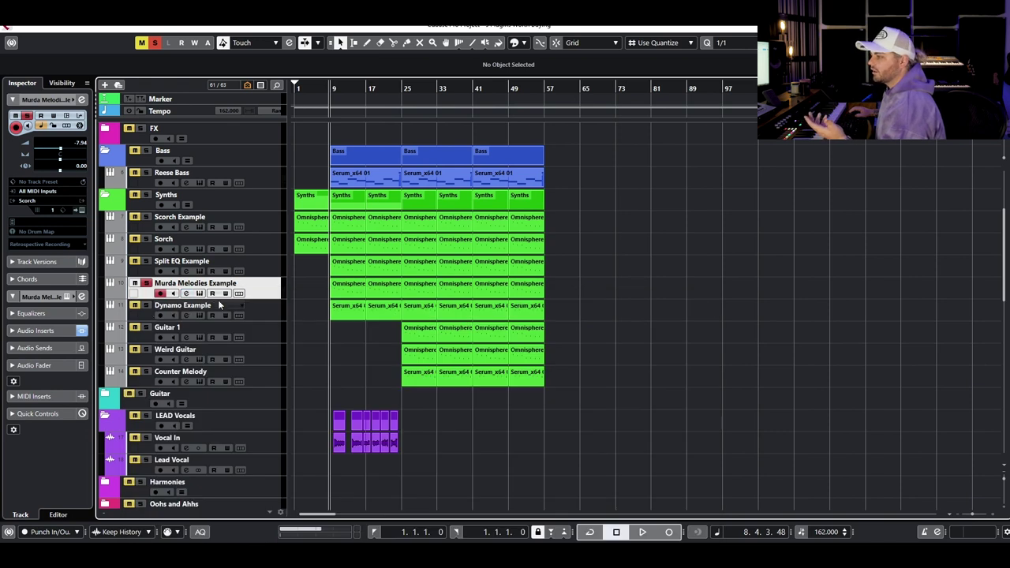
left_click(186, 250)
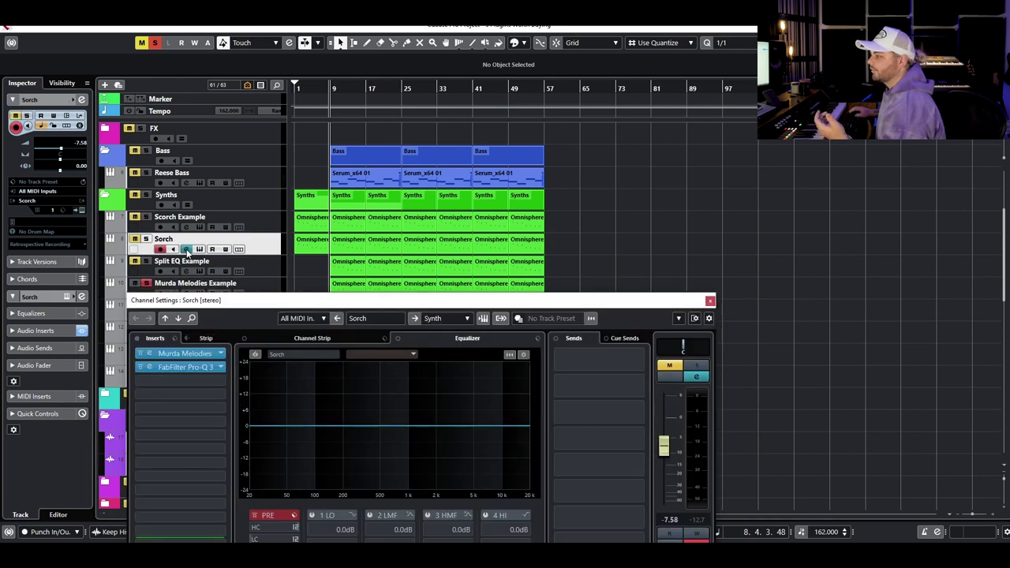
left_click(175, 355)
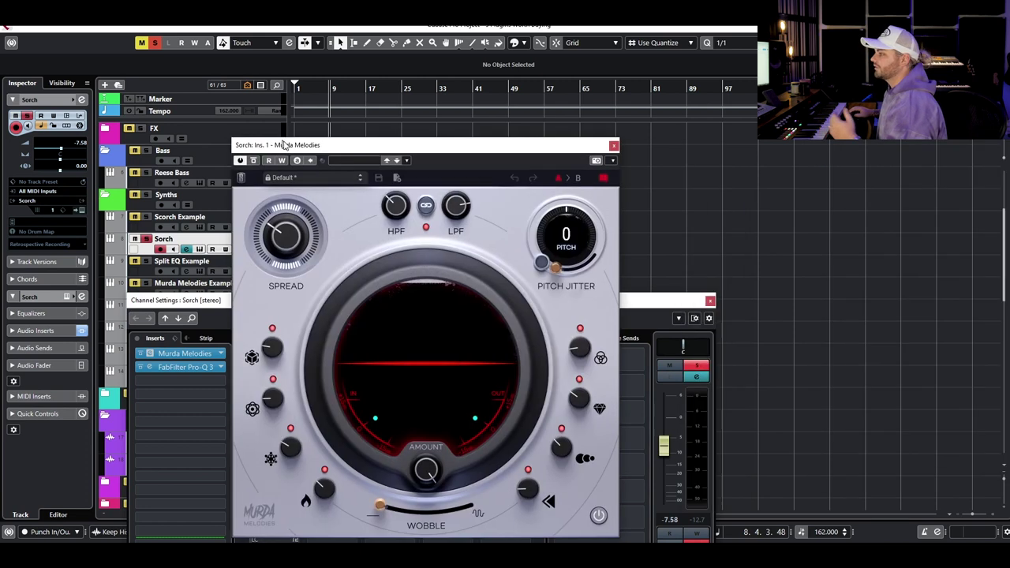
left_click_drag(247, 147, 382, 150)
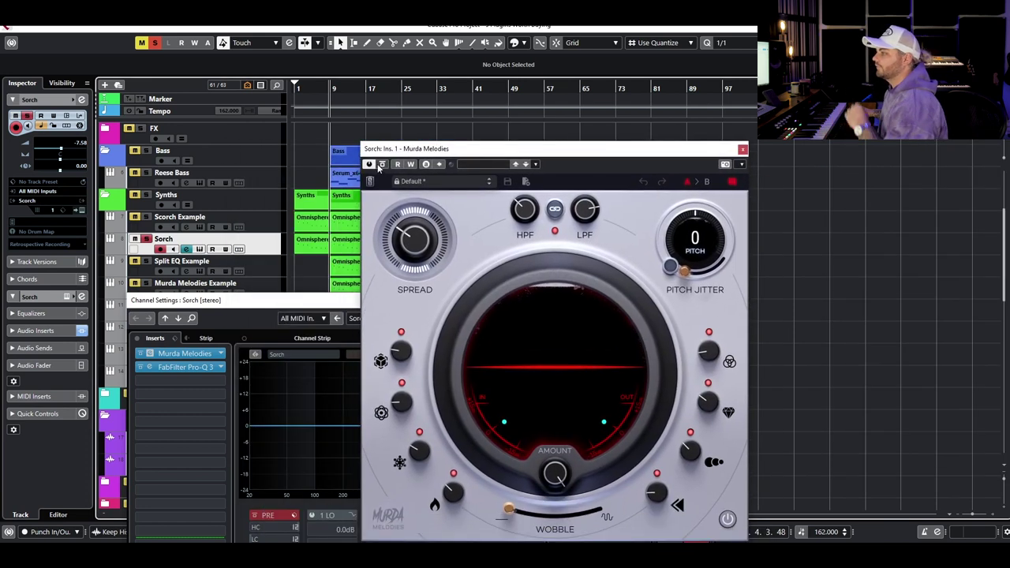
left_click(381, 165)
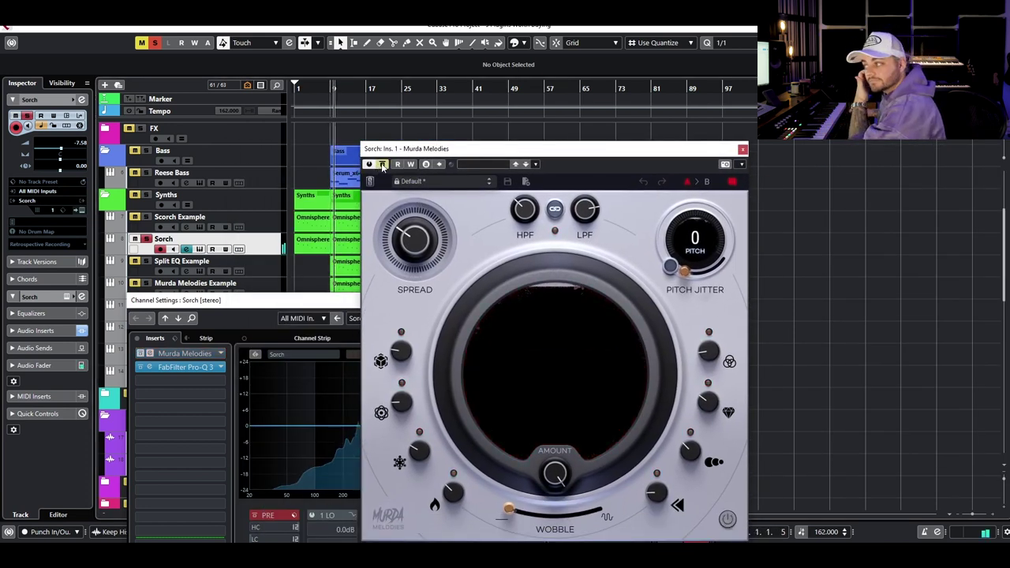
left_click(382, 165)
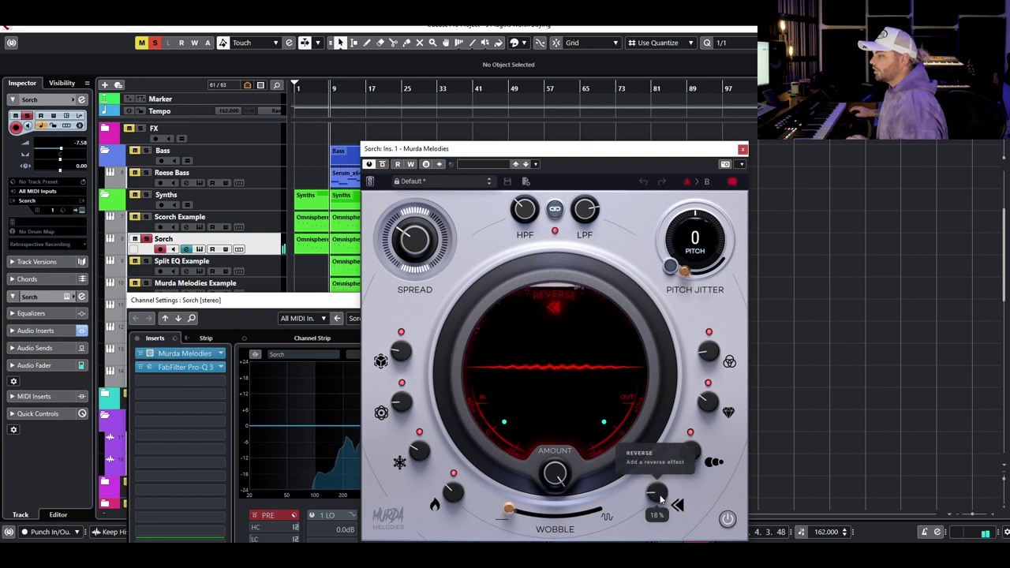
Adjust the knobs to Reverse 26 %, Rhythm 27 % and Clarity 21 %.
scroll(661, 499, "up", 5)
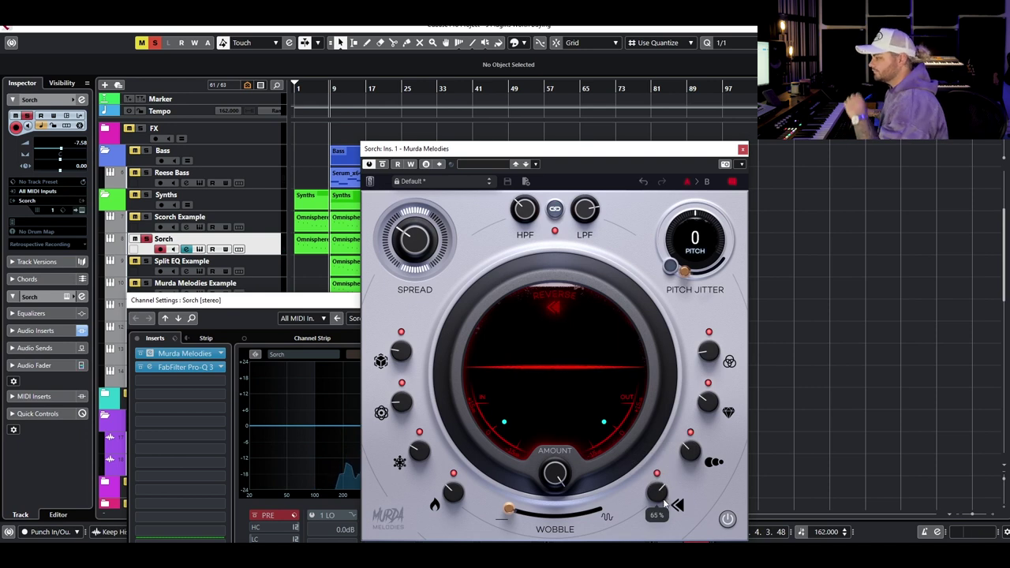
scroll(665, 489, "up", 1)
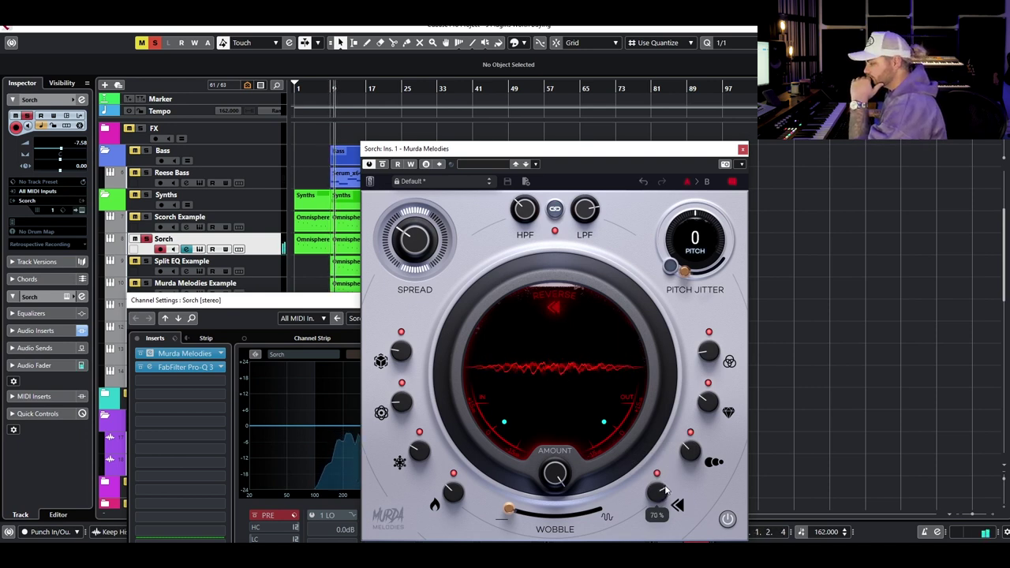
scroll(666, 491, "down", 5)
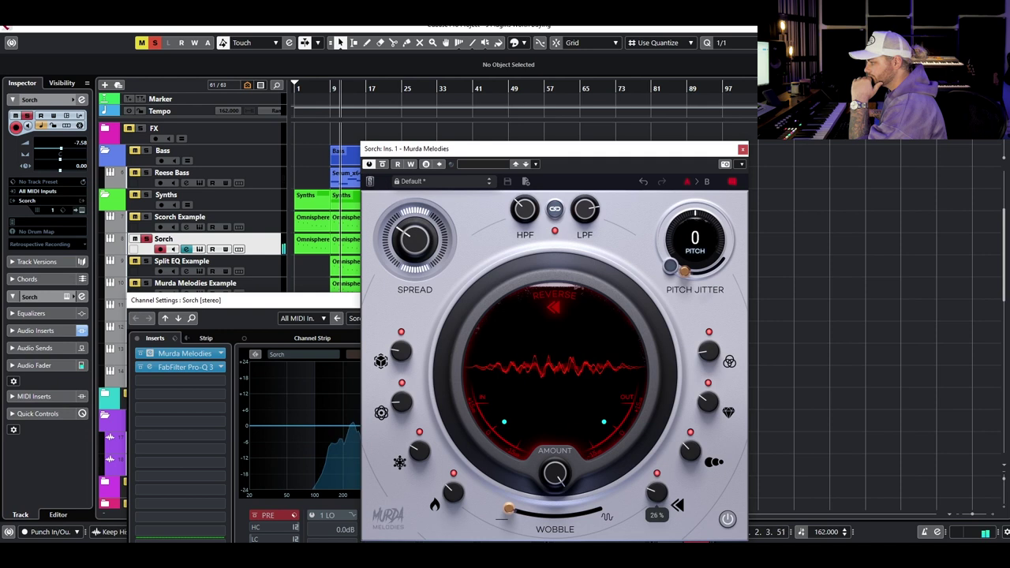
scroll(690, 449, "up", 3)
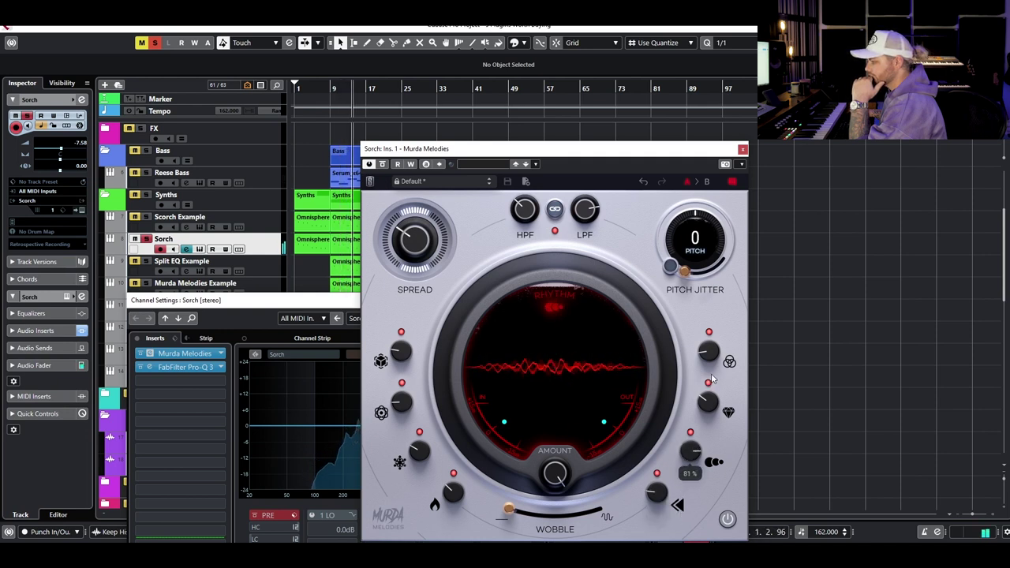
scroll(685, 459, "down", 1)
scroll(708, 402, "up", 2)
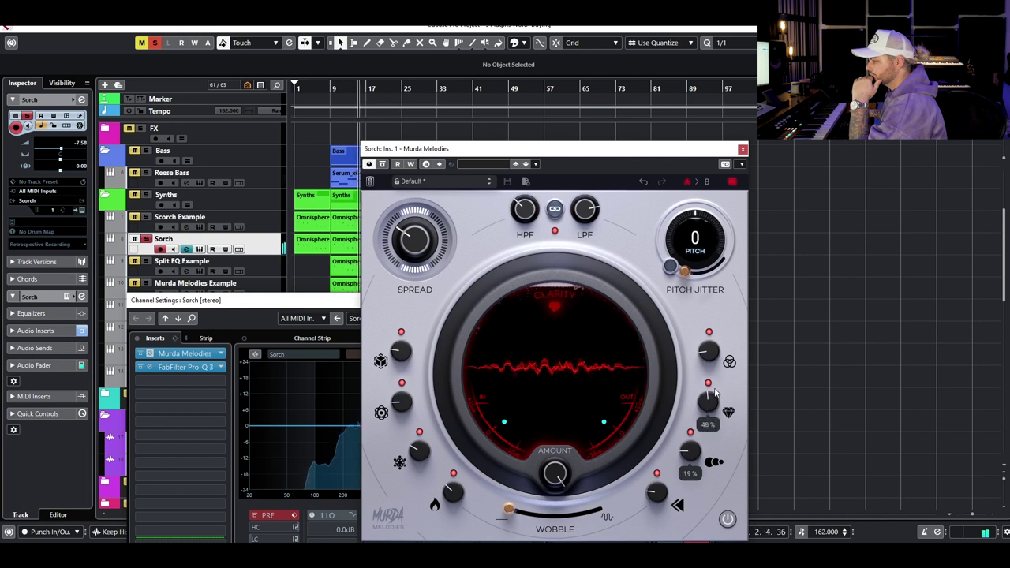
scroll(708, 402, "down", 5)
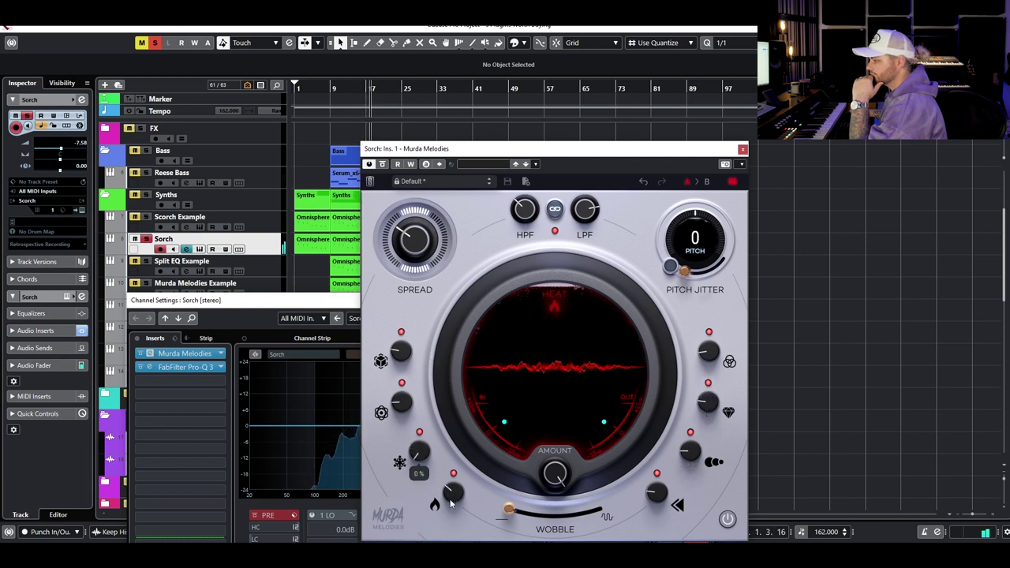
scroll(453, 493, "down", 2)
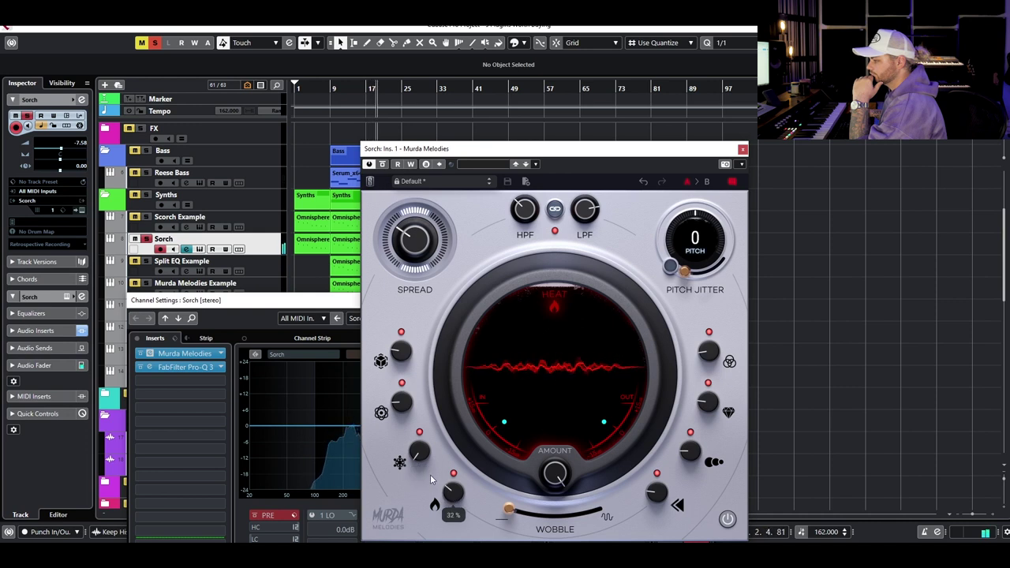
Set Wobble to about 60 %, reset pitch to 0, raise HPF to about 1.94 kHz, and close the plugin.
mouse_move(427, 459)
mouse_move(509, 509)
left_mouse_down()
mouse_move(570, 514)
mouse_move(511, 510)
left_mouse_up()
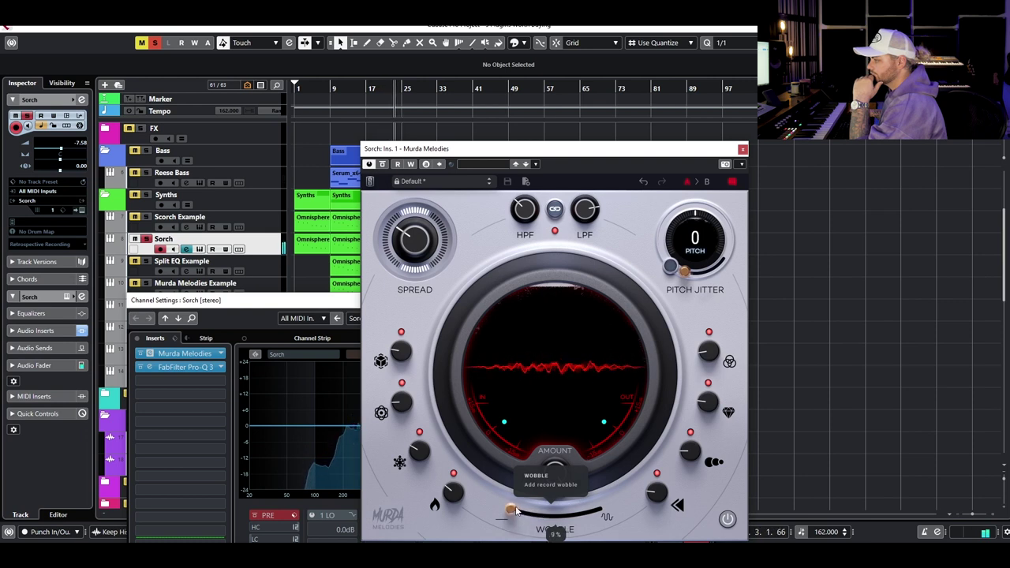
left_click_drag(685, 271, 694, 235)
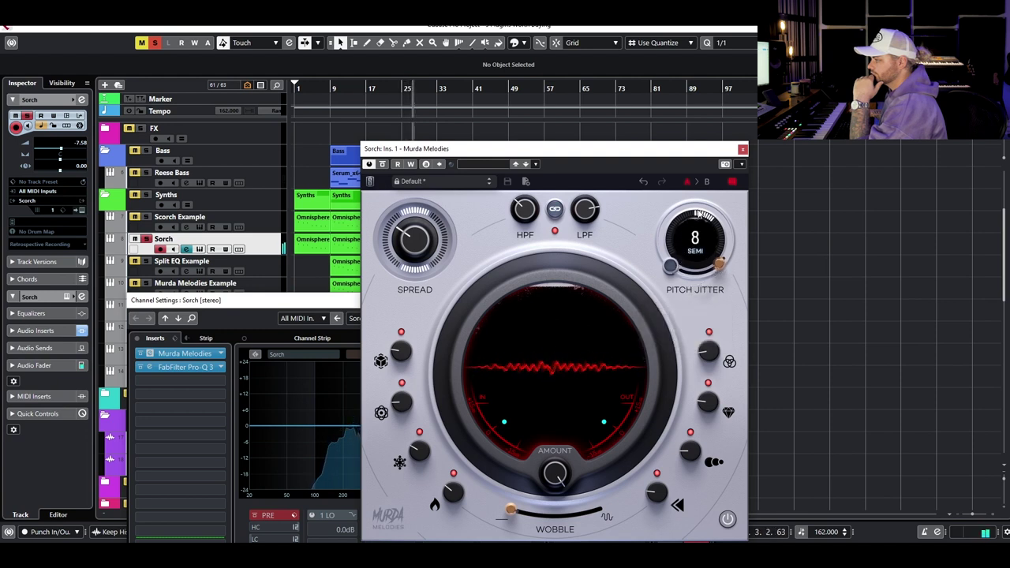
double_click(694, 237)
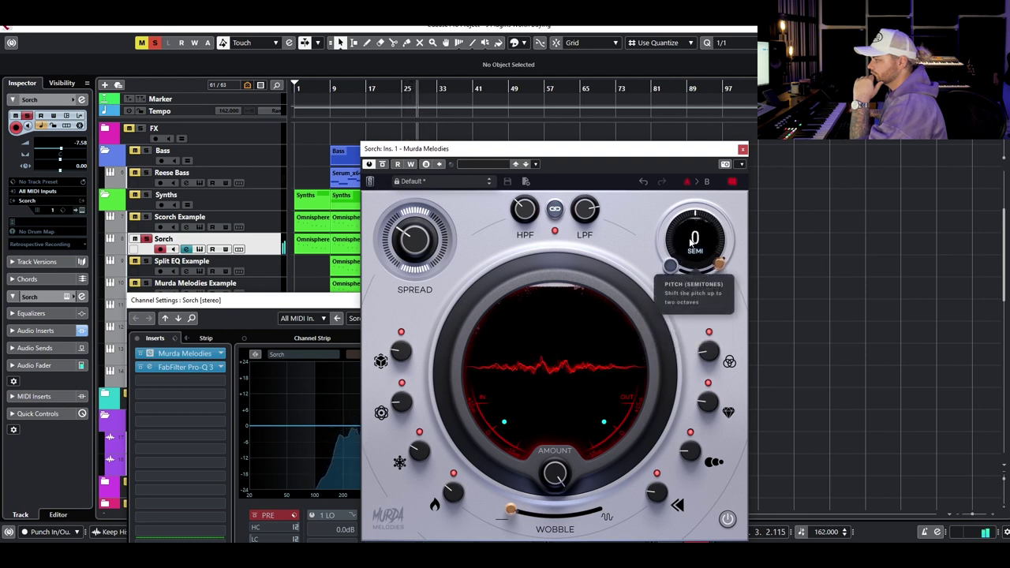
double_click(720, 265)
left_click_drag(524, 212, 439, 206)
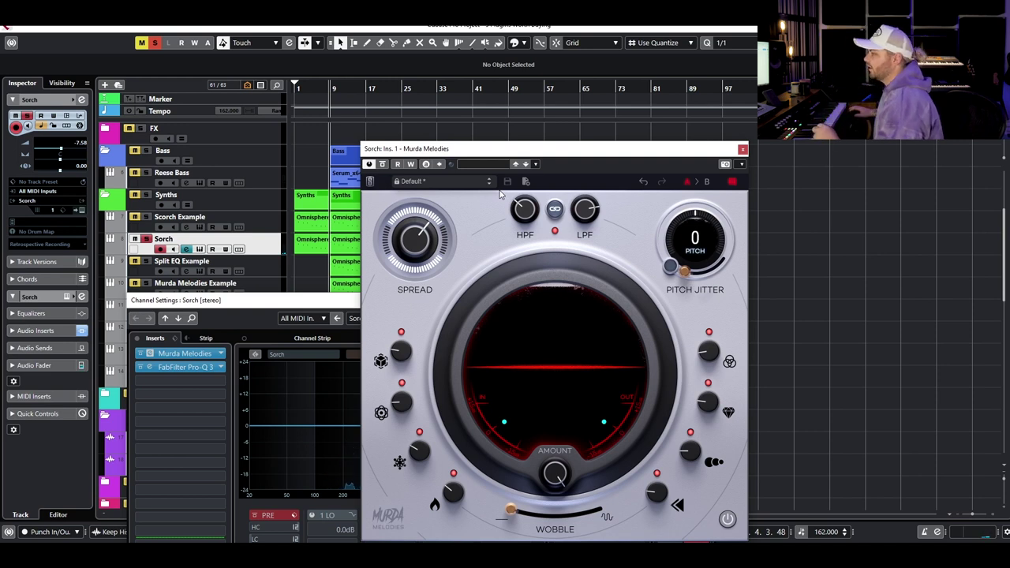
left_click(741, 150)
left_click(146, 239)
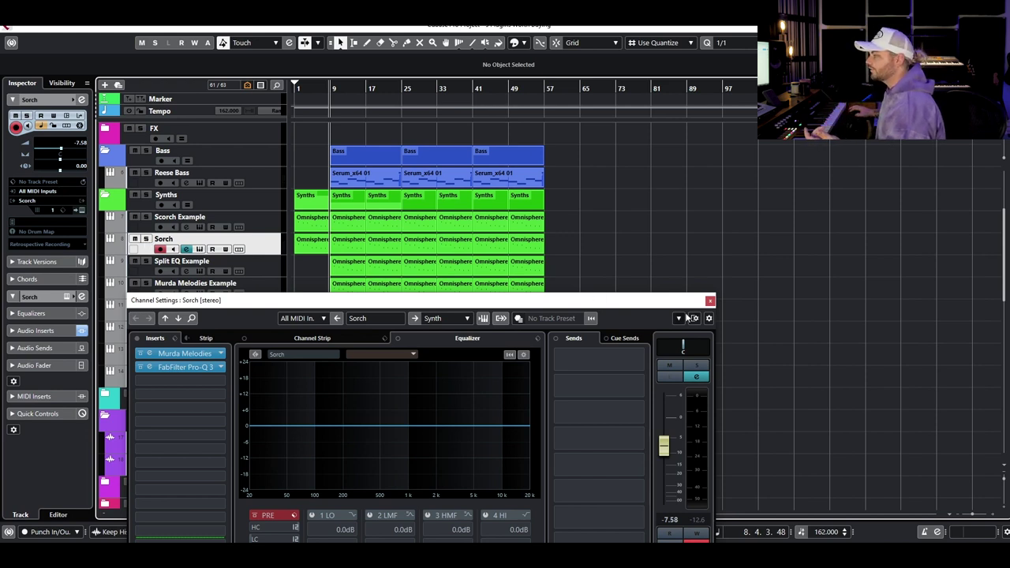
left_click(709, 301)
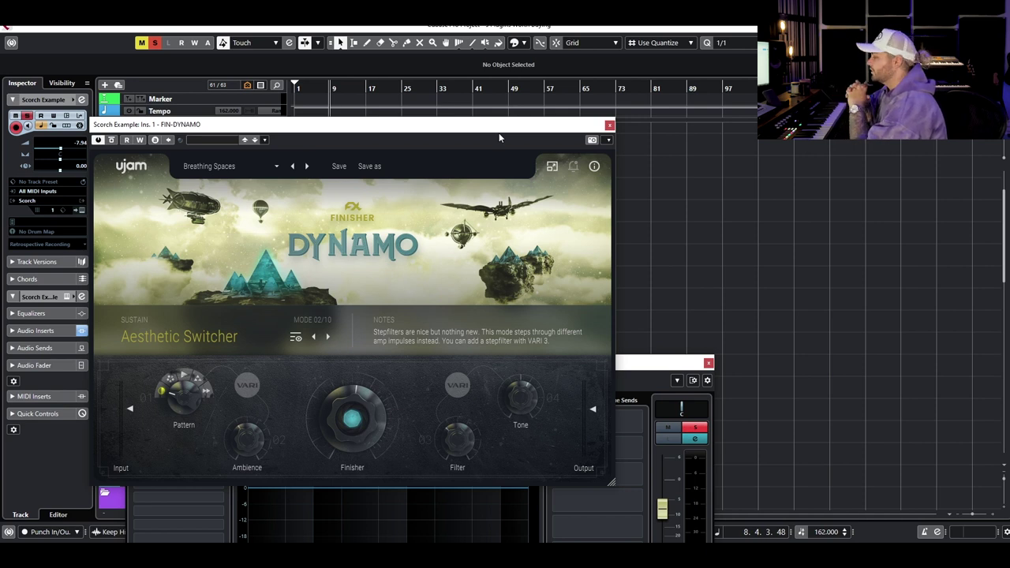
Close the Scorch Example channel settings and move the Dynamo window aside to reveal the tracks.
left_click(708, 362)
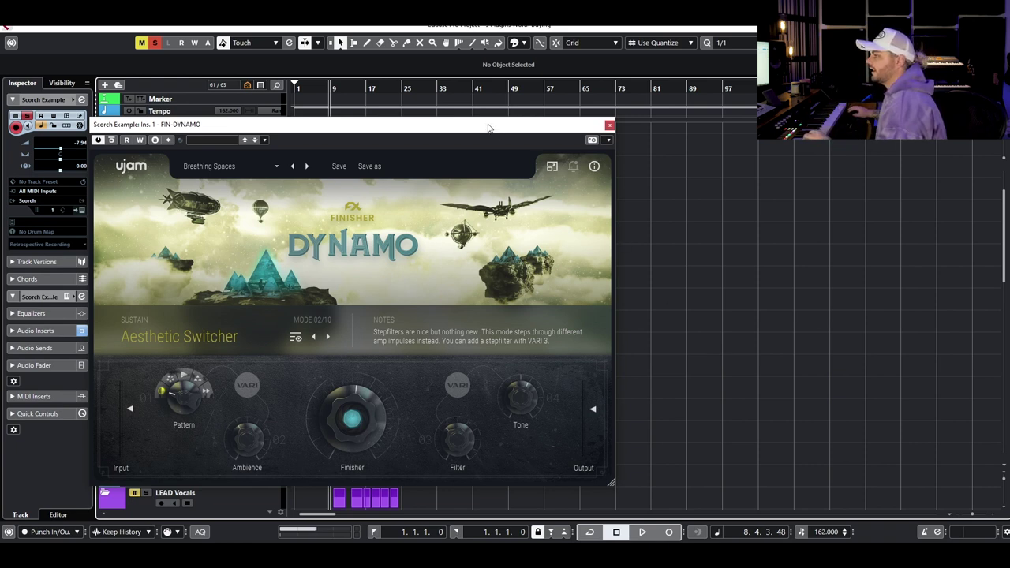
left_click_drag(491, 127, 595, 128)
Look through Dynamo's preset list and dismiss it, keeping Breathing Spaces.
left_click(347, 167)
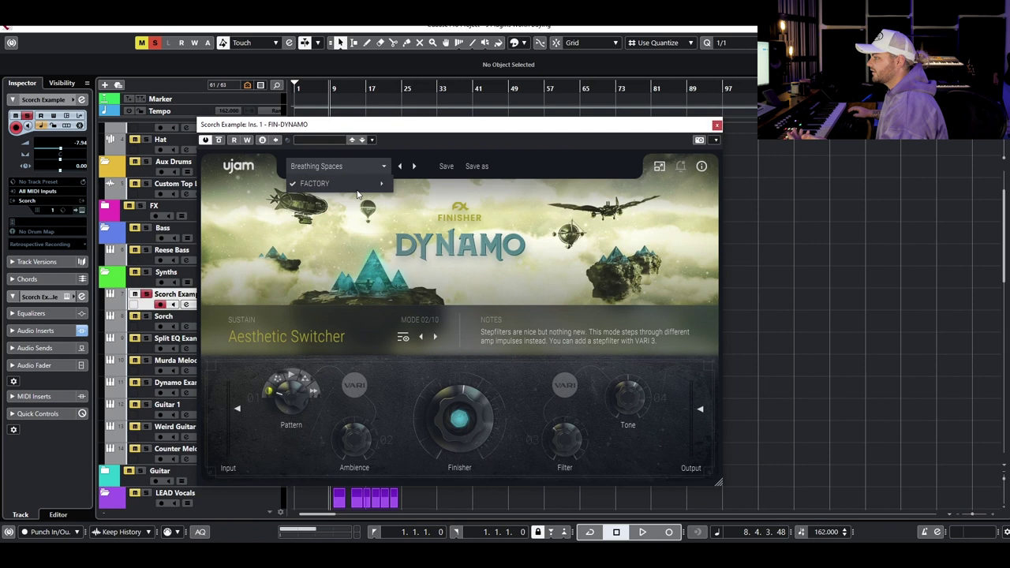
mouse_move(352, 180)
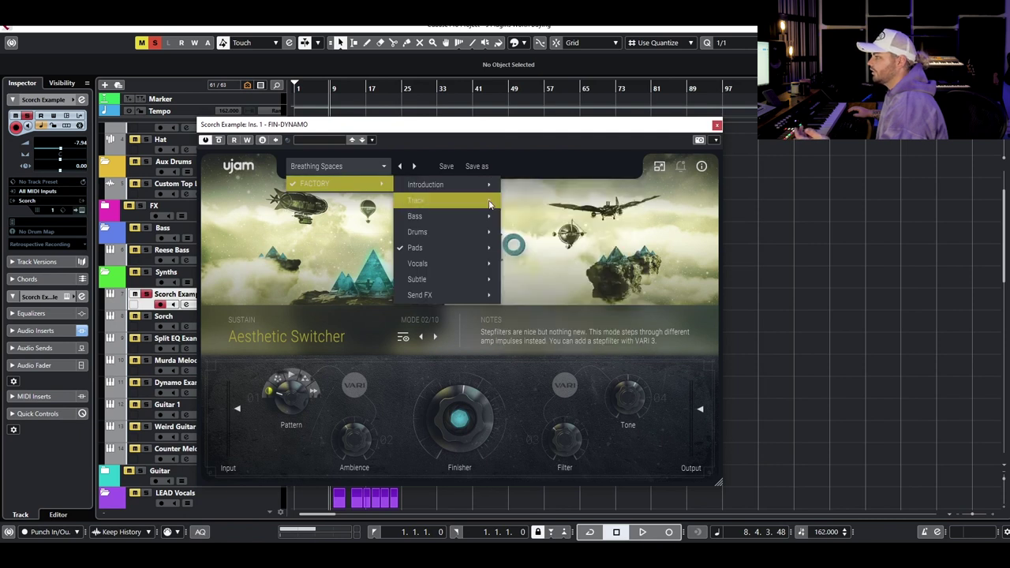
mouse_move(488, 208)
left_click(214, 304)
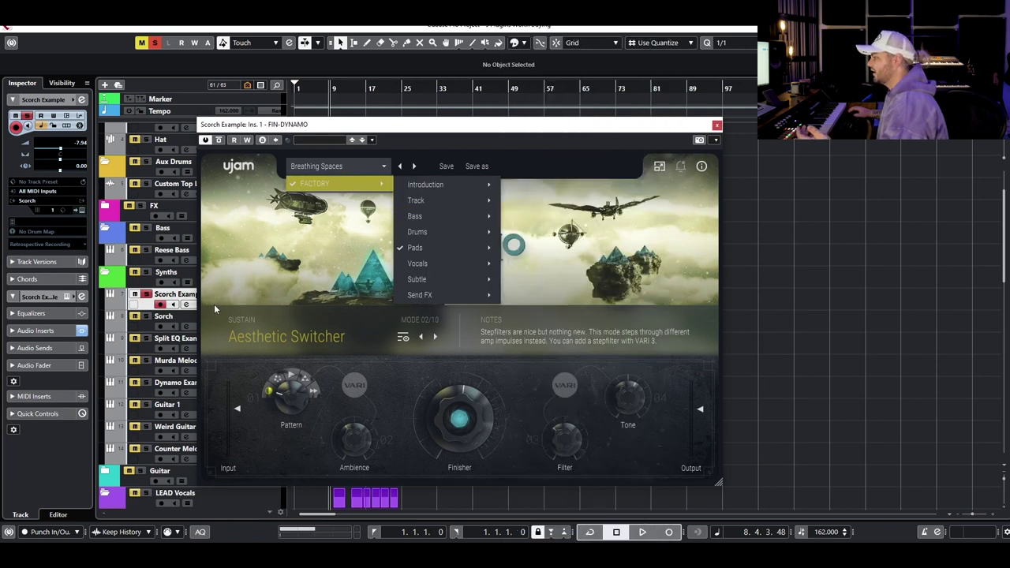
Browse the Remix, Solo, Rhythm, Sustain and Vocal mode groups, then close the browser unchanged.
left_click(262, 339)
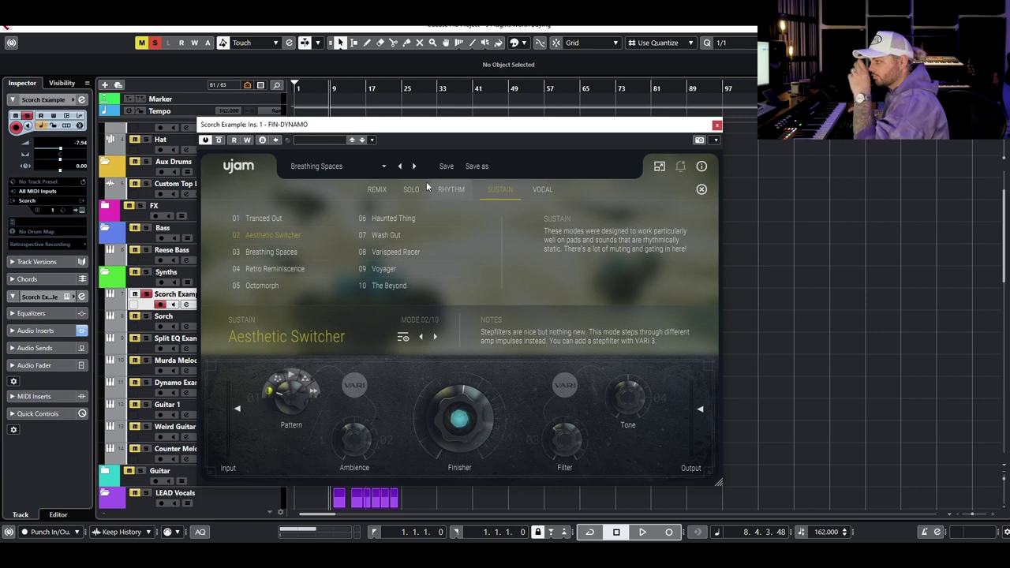
left_click(376, 190)
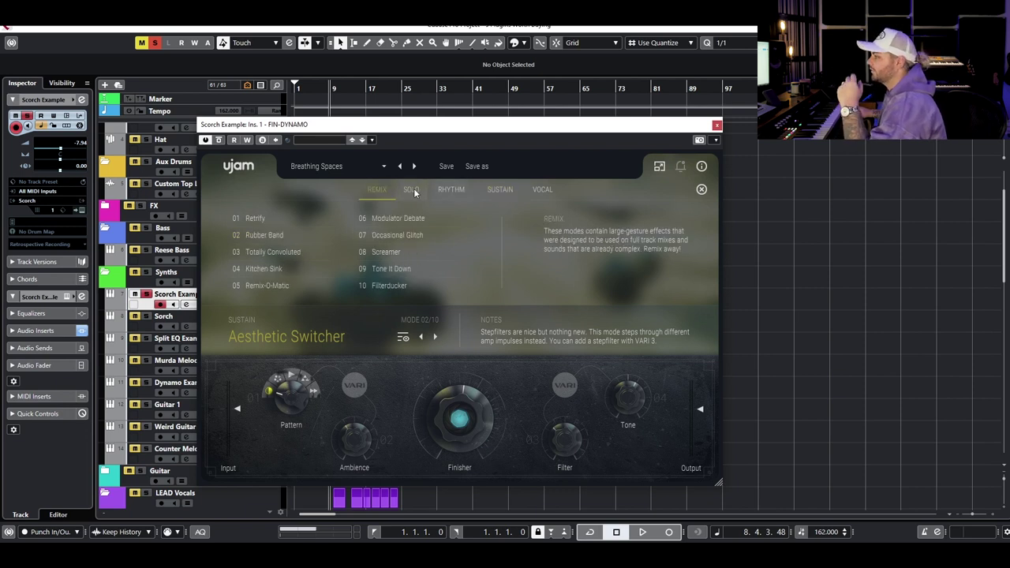
left_click(411, 190)
left_click(451, 190)
left_click(499, 190)
left_click(542, 189)
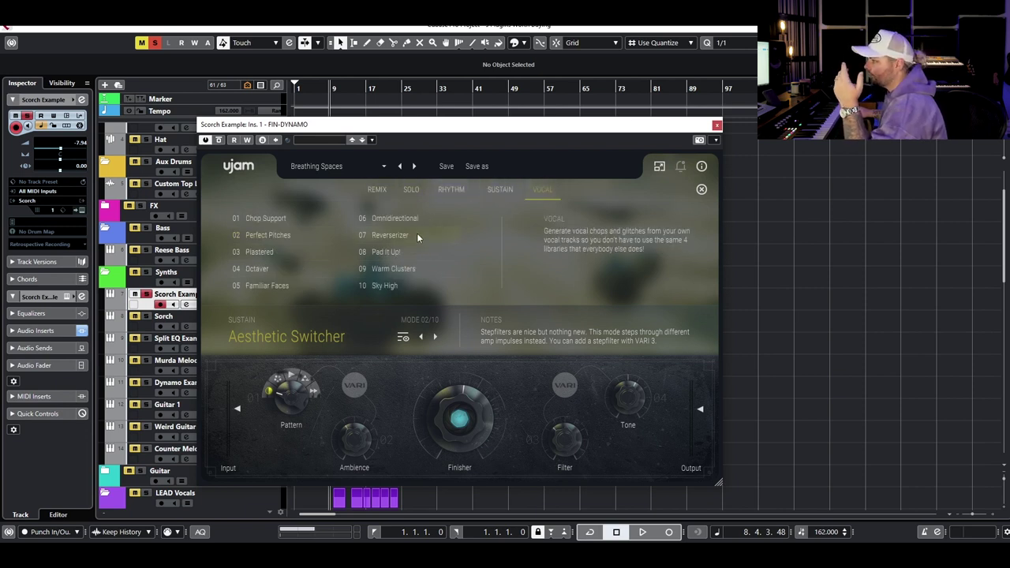
left_click(702, 190)
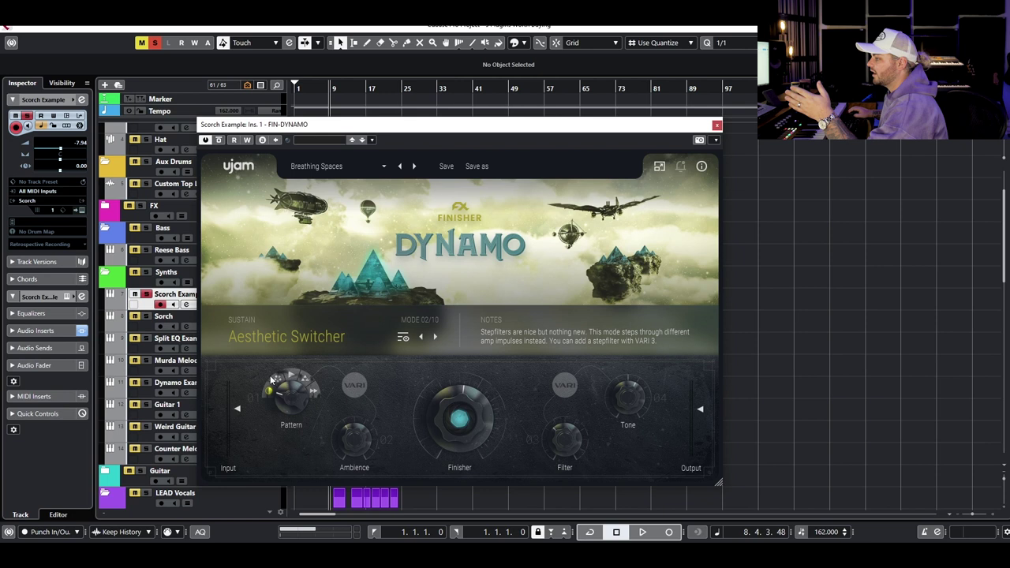
Set Dynamo's pattern to Triplet and its Finisher amount to 50.
left_click(305, 380)
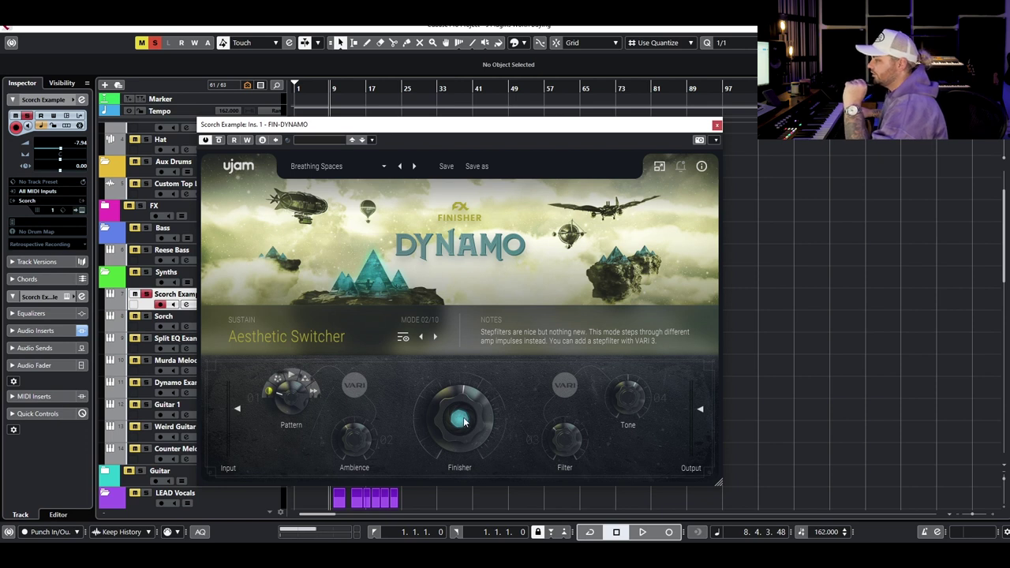
left_click_drag(464, 422, 453, 426)
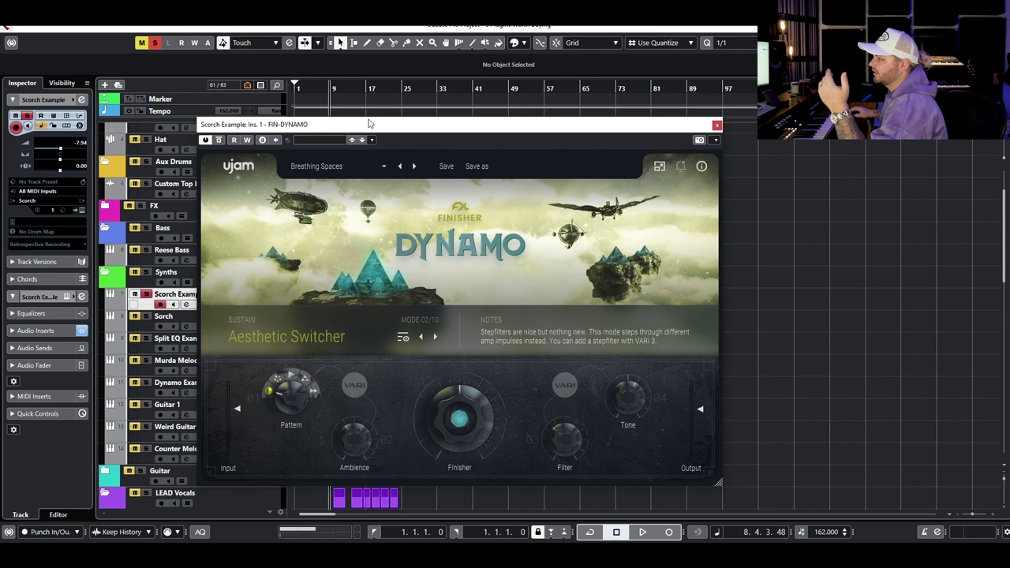
left_click_drag(373, 125, 508, 97)
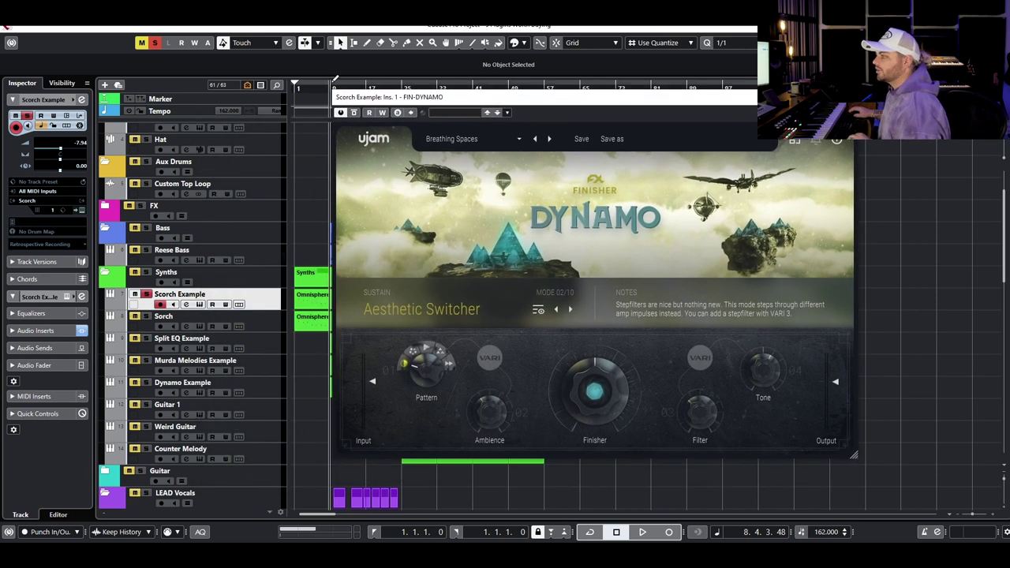
Return to the project start and audition the synth with Dynamo bypassed.
left_click_drag(314, 91, 365, 206)
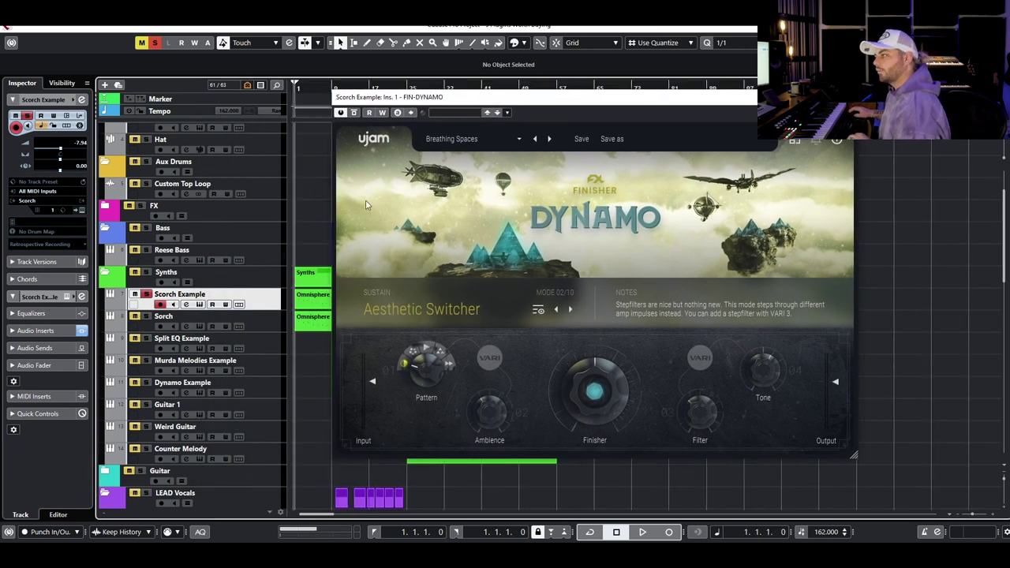
left_click(354, 113)
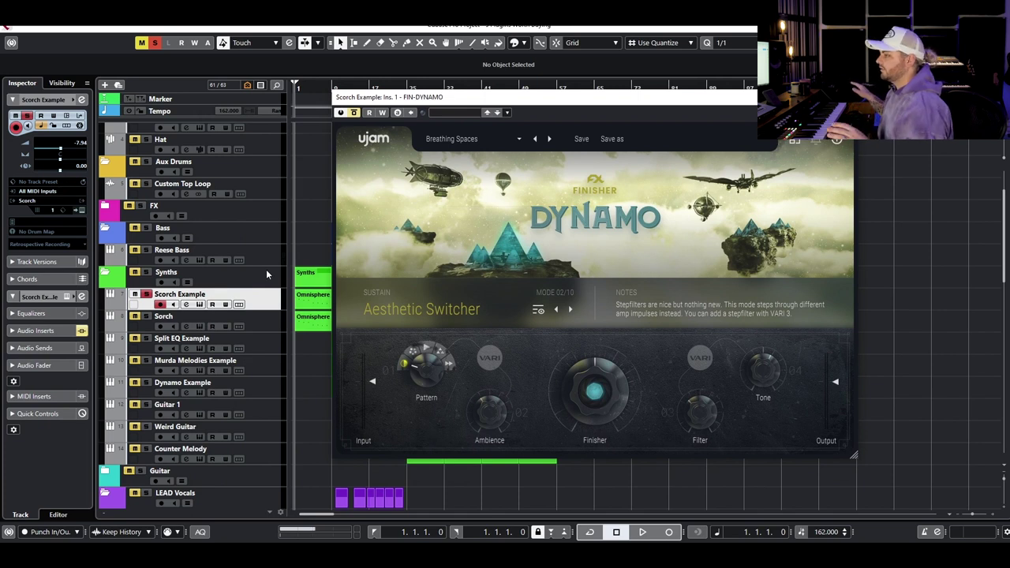
key("space")
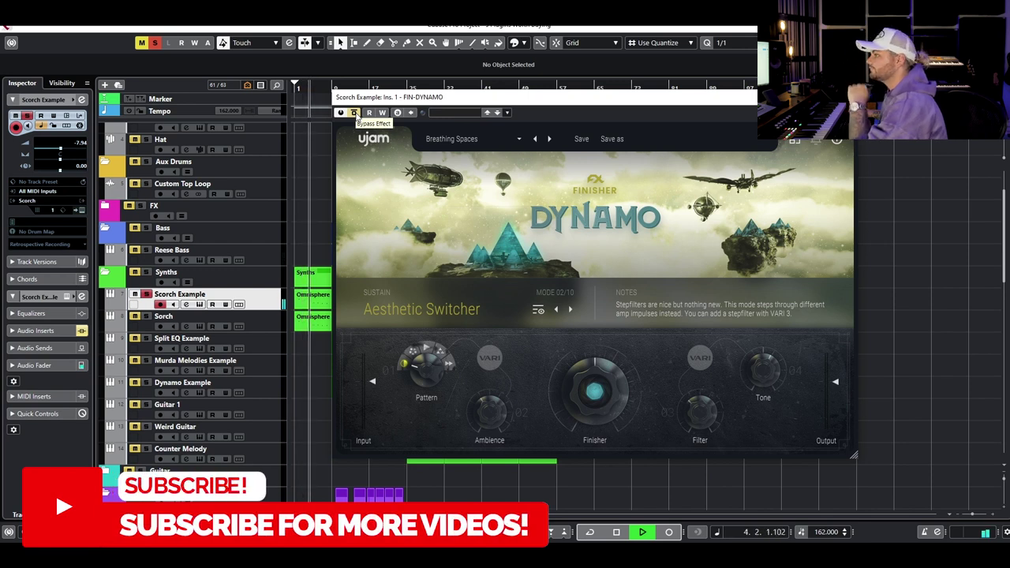
key("space")
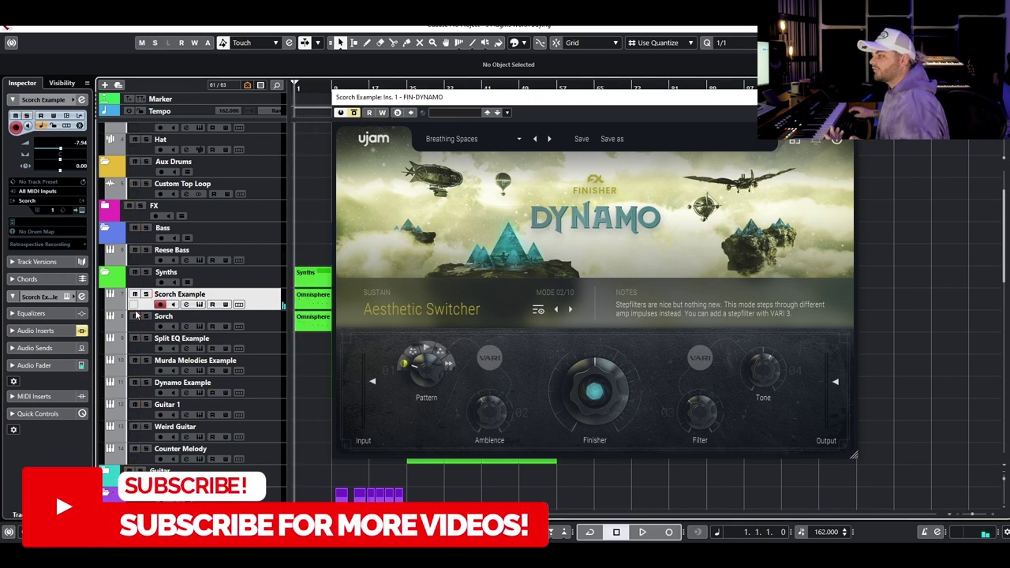
Mute Sorch, solo Scorch Example, compare Dynamo on and off, and set Finisher to 52.
left_click(135, 315)
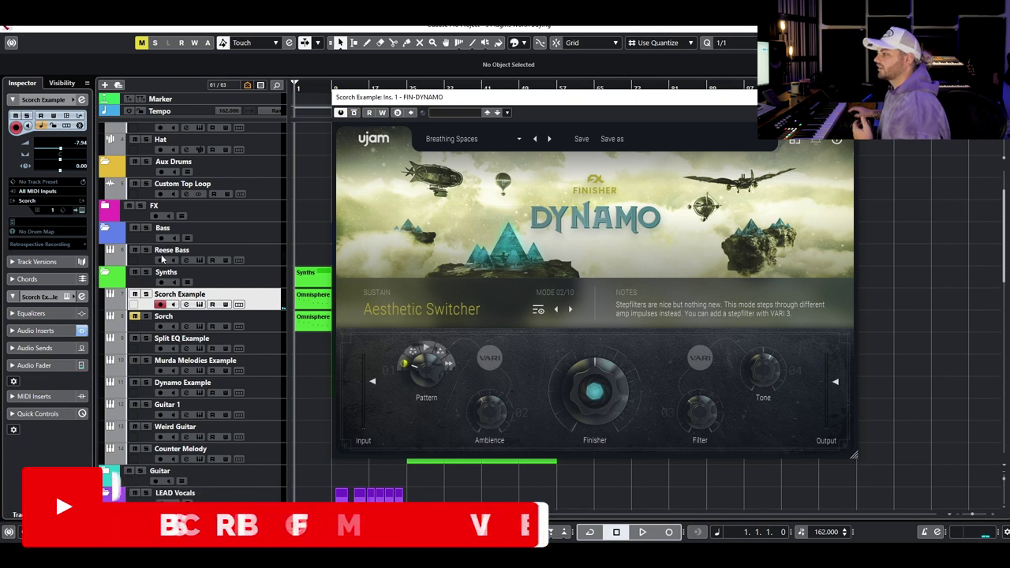
left_click(146, 293)
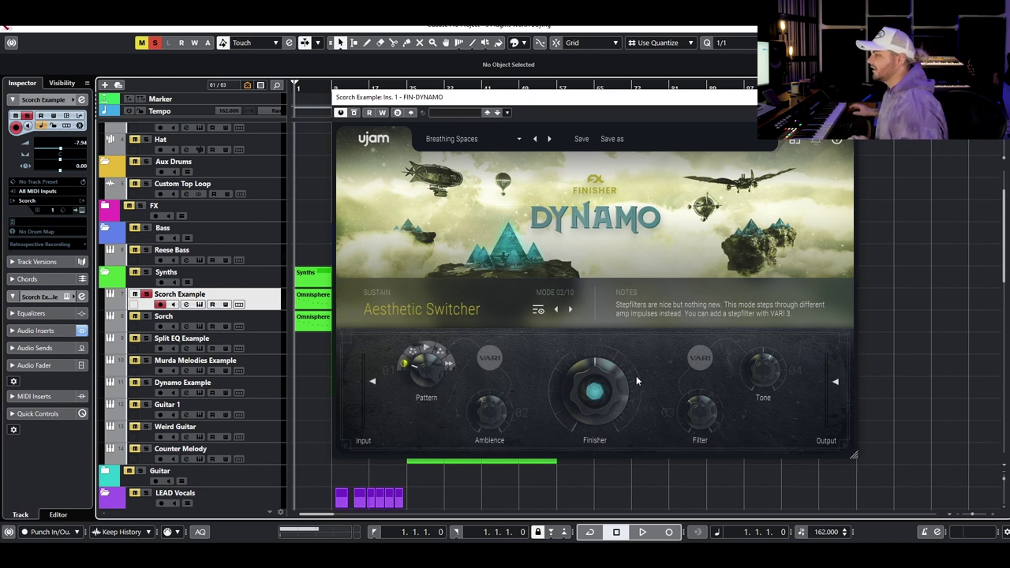
key("space")
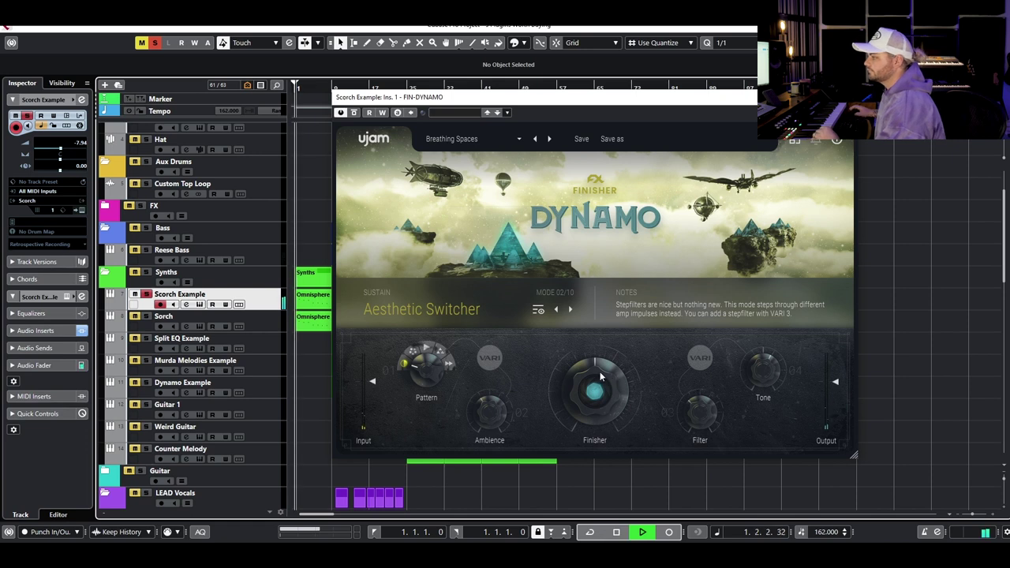
left_click(354, 112)
left_click(355, 114)
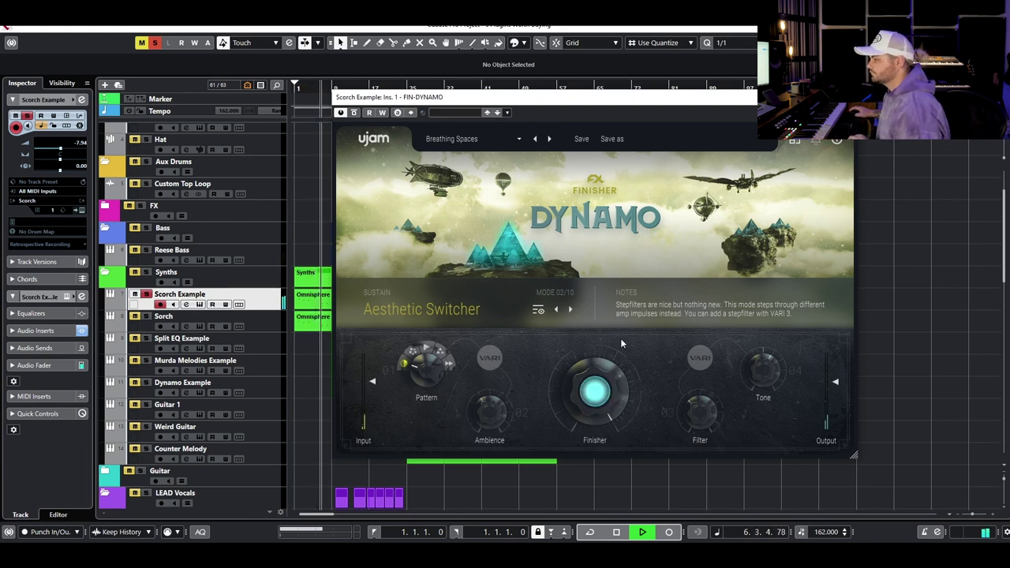
left_click_drag(602, 386, 586, 444)
key("space")
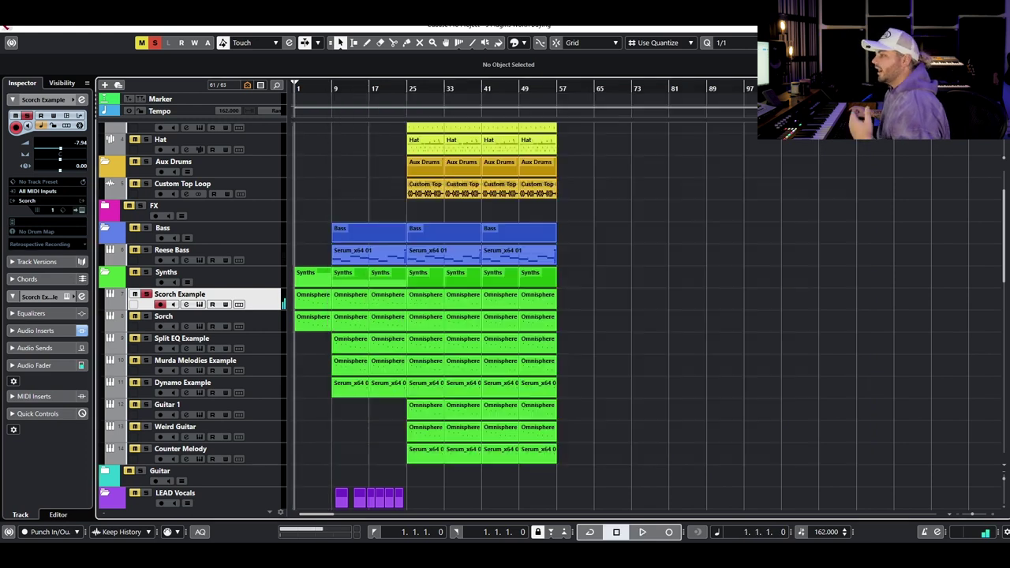
Close Dynamo, unsolo Scorch Example and unmute Sorch.
left_click(851, 96)
left_click(146, 294)
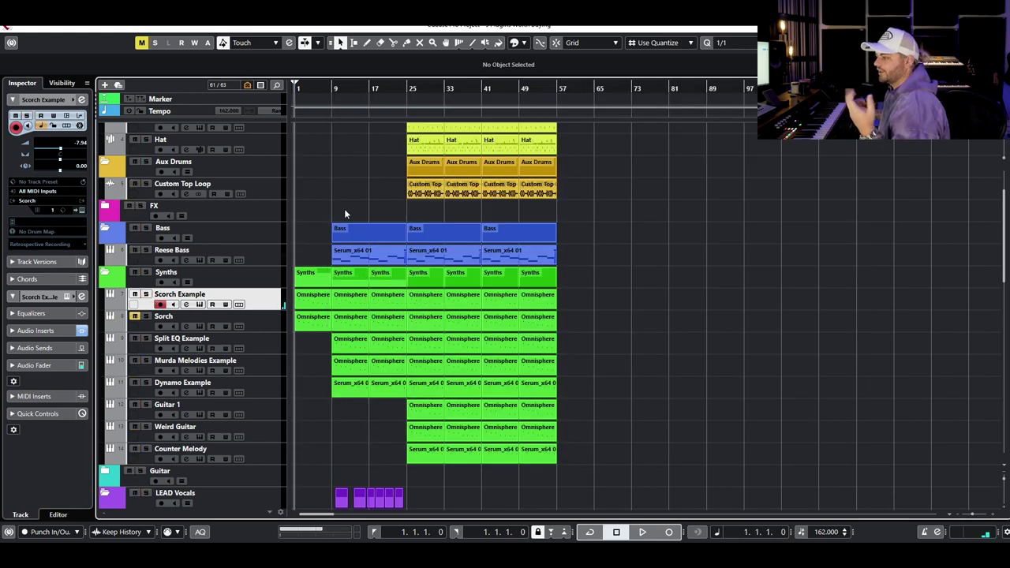
left_click(135, 316)
Solo the Hat track, play from bar 25, and open its FIN-DYNAMO editor.
scroll(209, 193, "up", 4)
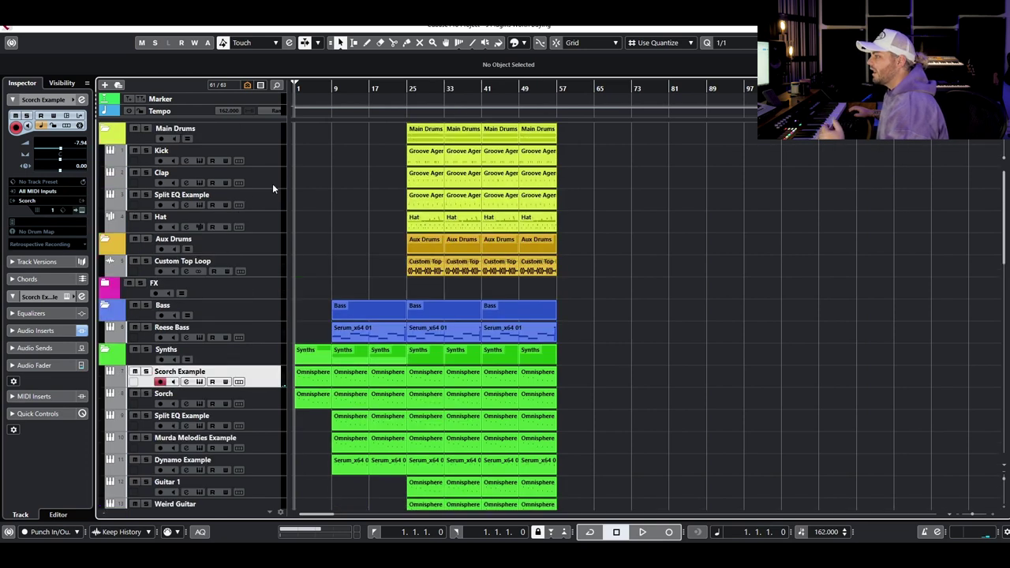
left_click(187, 226)
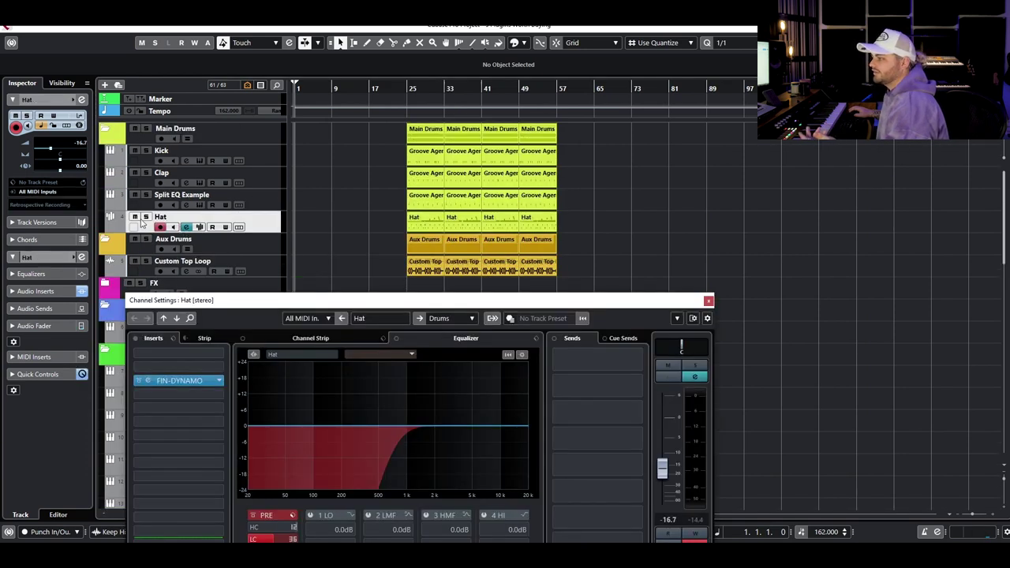
left_click(145, 217)
left_click(407, 87)
key("space")
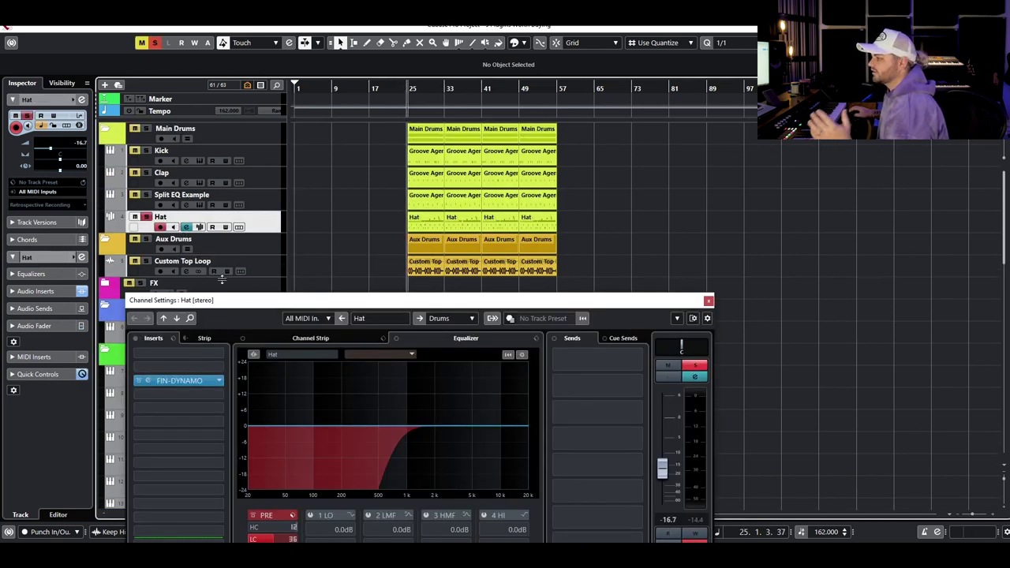
left_click(147, 380)
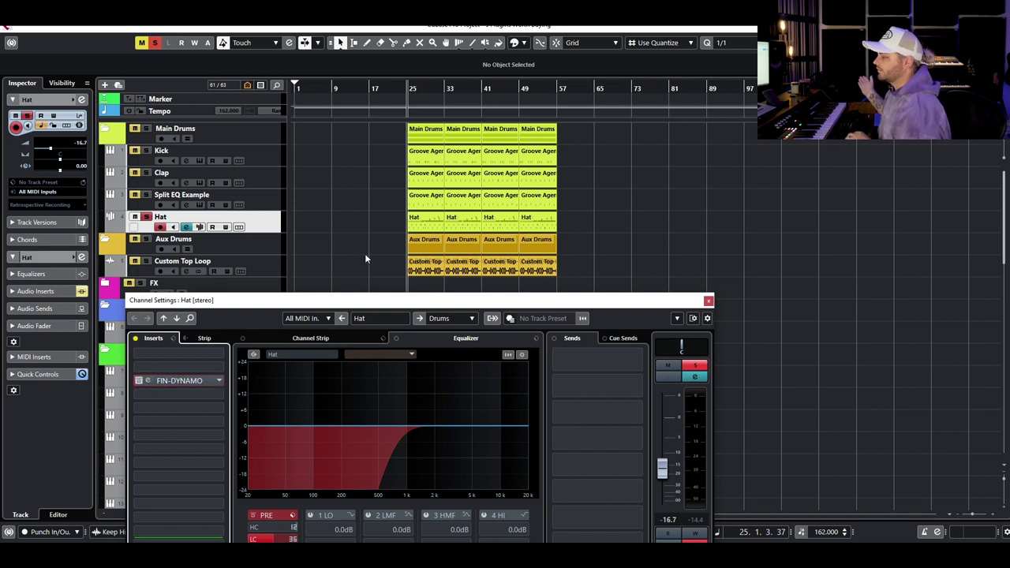
key("space")
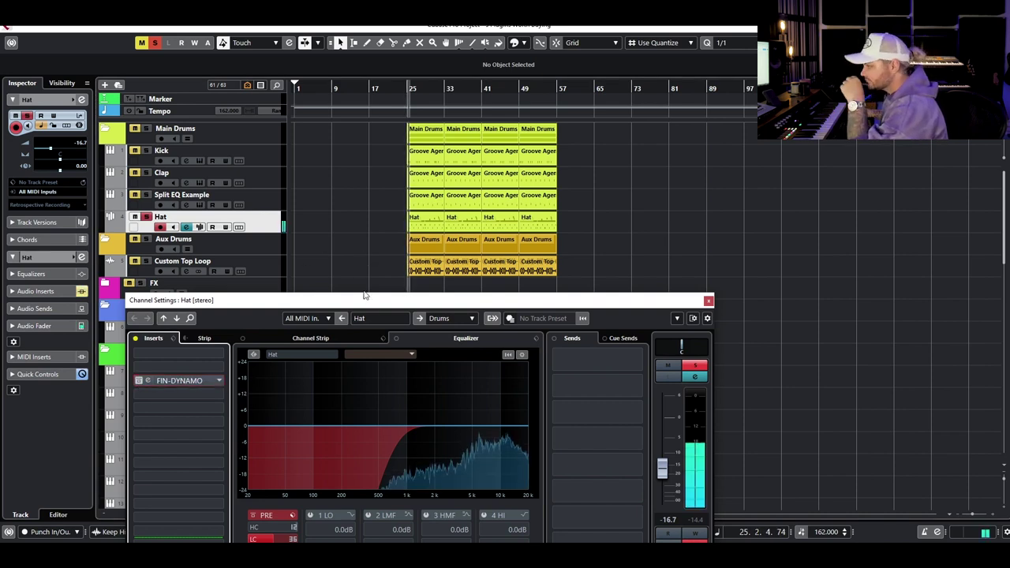
left_click(167, 380)
left_click_drag(885, 110, 303, 157)
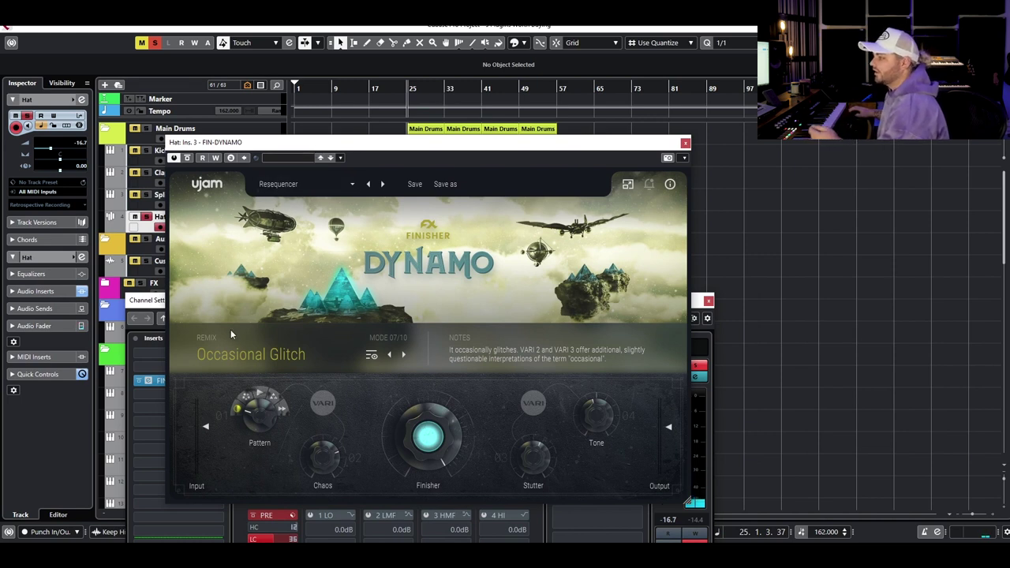
left_click(241, 357)
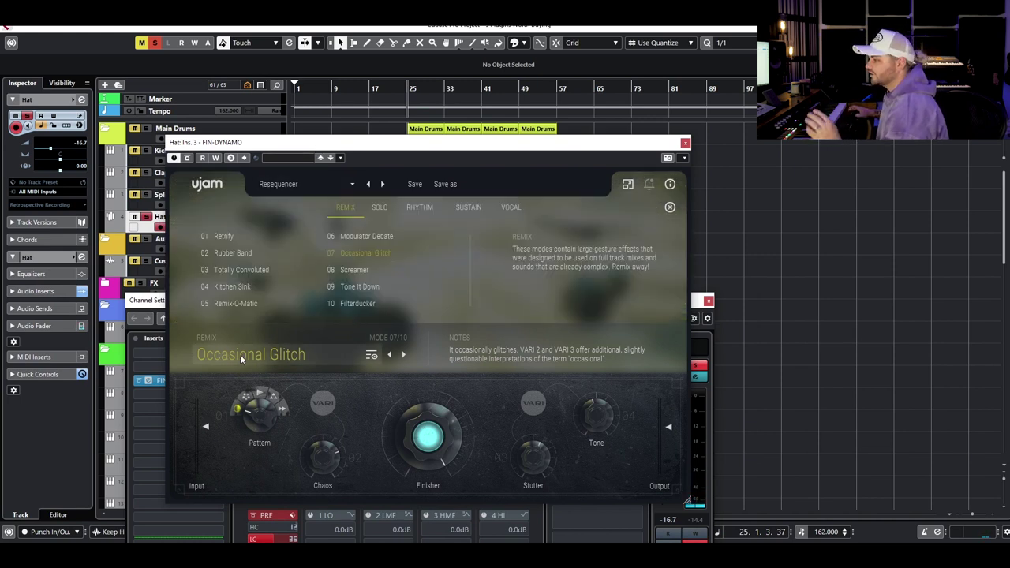
left_click(241, 356)
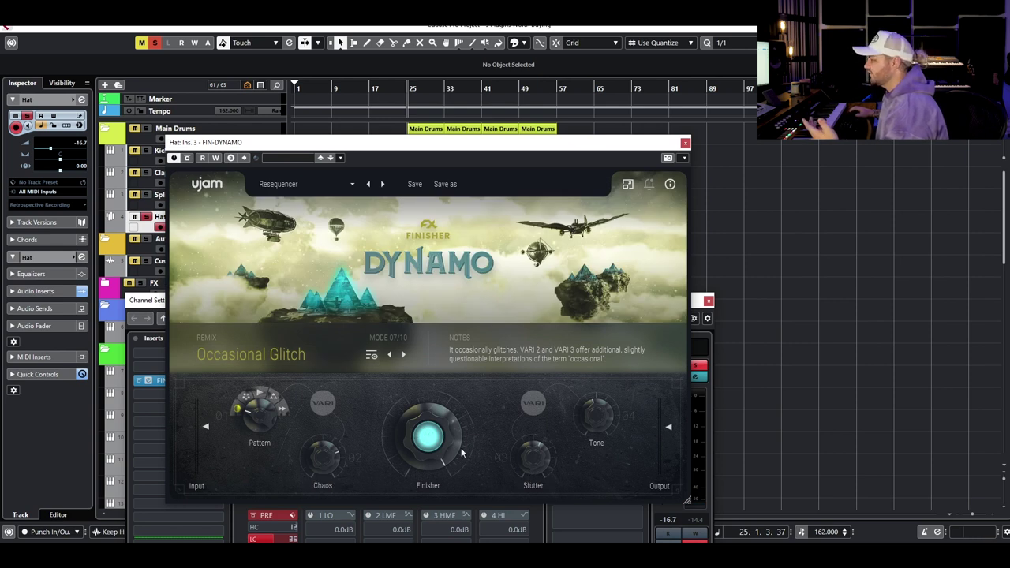
mouse_move(421, 449)
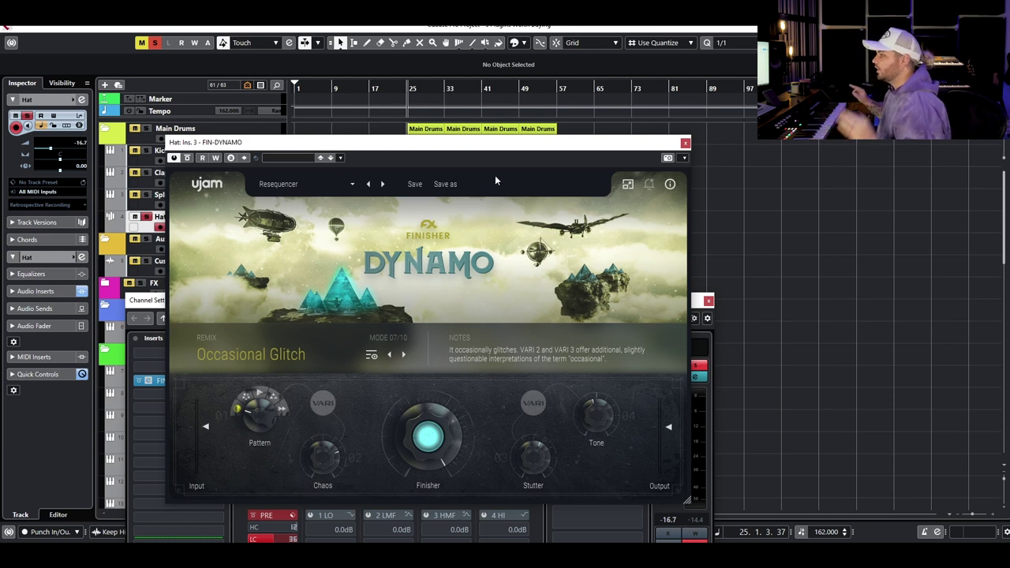
key("space")
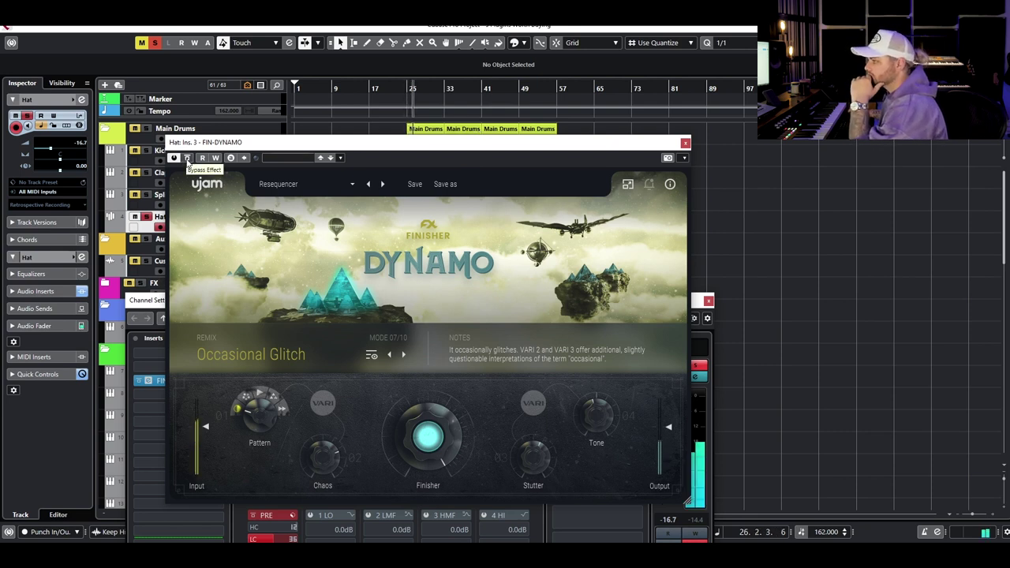
left_click(187, 159)
left_click(187, 159)
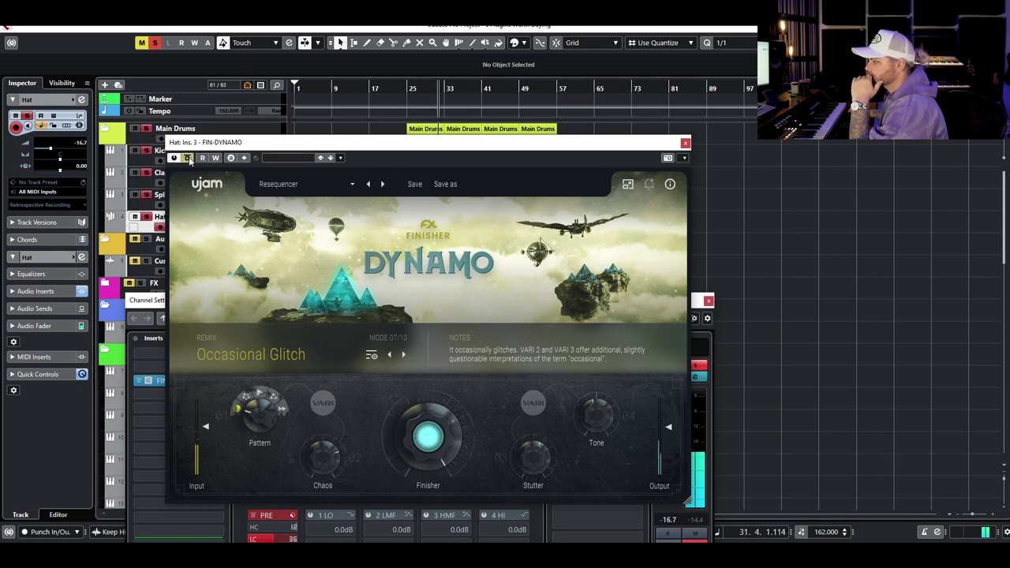
left_click(187, 158)
left_click(187, 158)
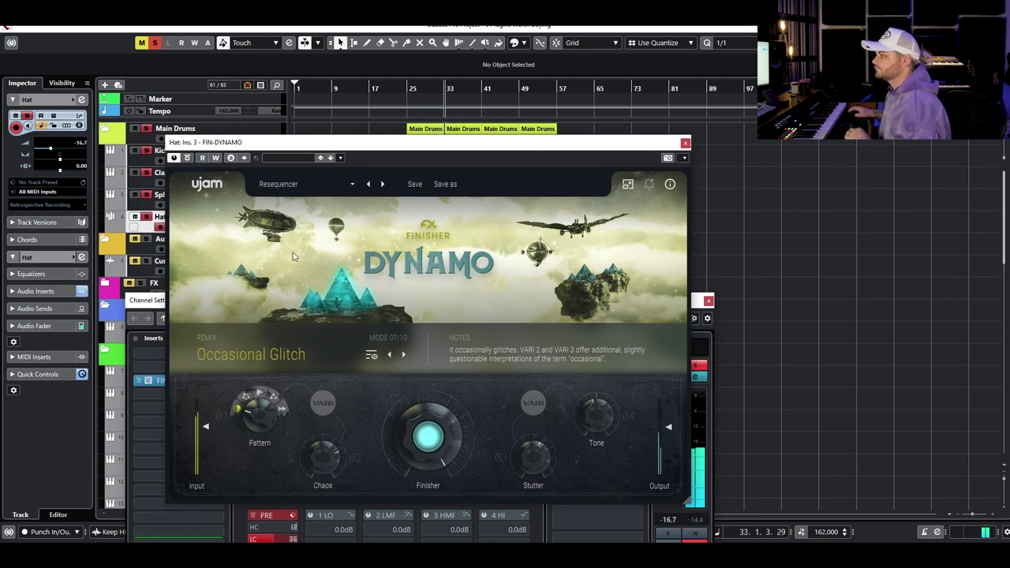
Solo Hat and step Dynamo through Screamer, Tone It Down and Filterducker, lowering Finisher to 22.
left_click(143, 217)
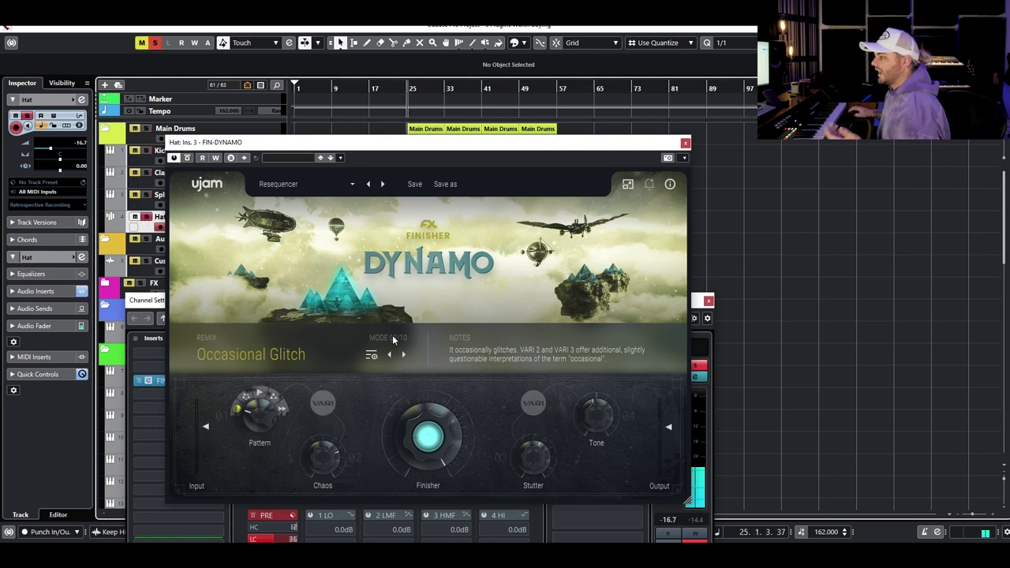
left_click(403, 355)
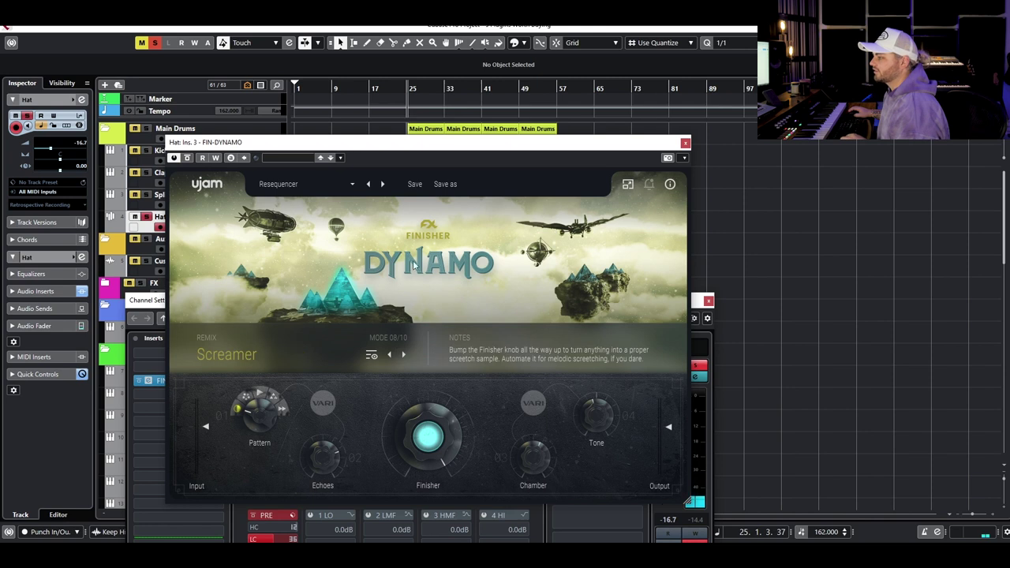
left_click(404, 355)
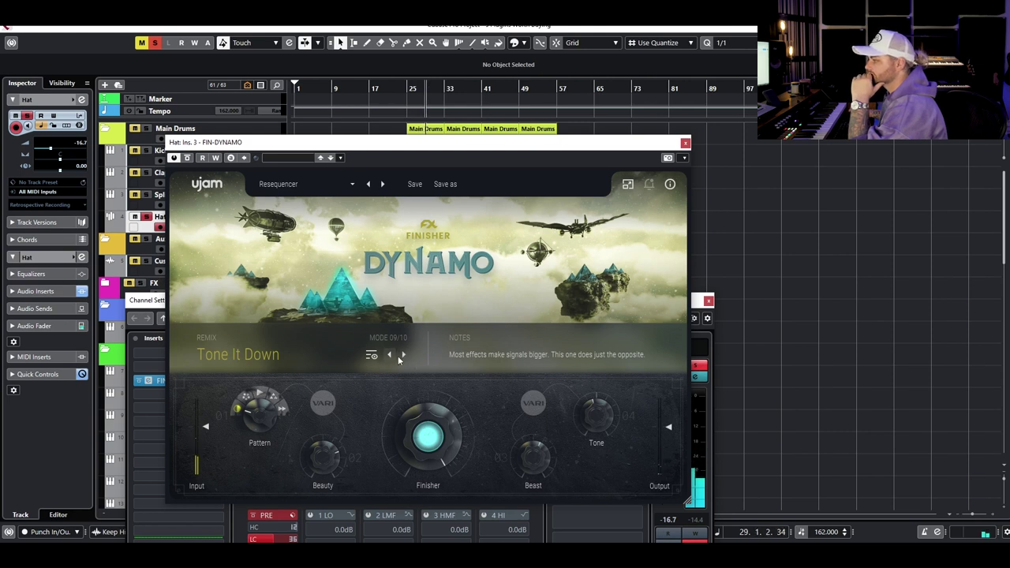
left_click(403, 356)
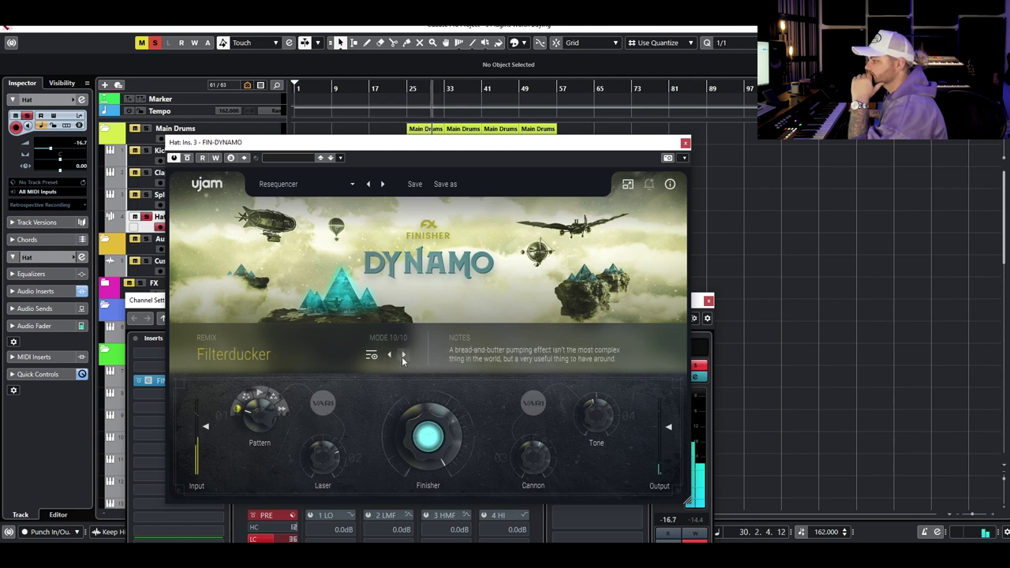
left_click_drag(424, 461, 412, 539)
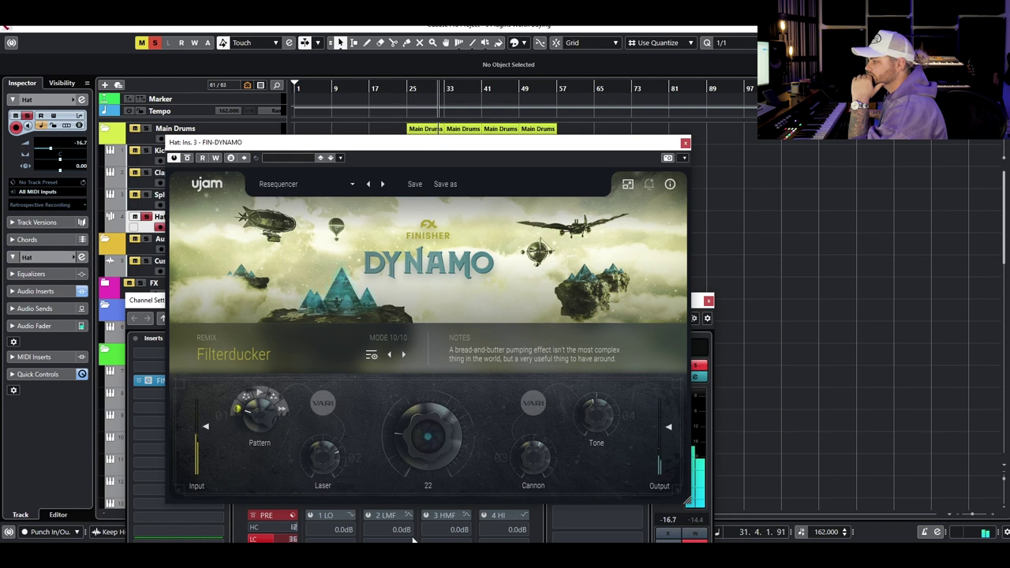
Step back through Tone It Down and Modulator Debate, then settle on 07/10 Occasional Glitch.
left_click(389, 355)
left_click(389, 355)
left_click(389, 355)
left_click(389, 355)
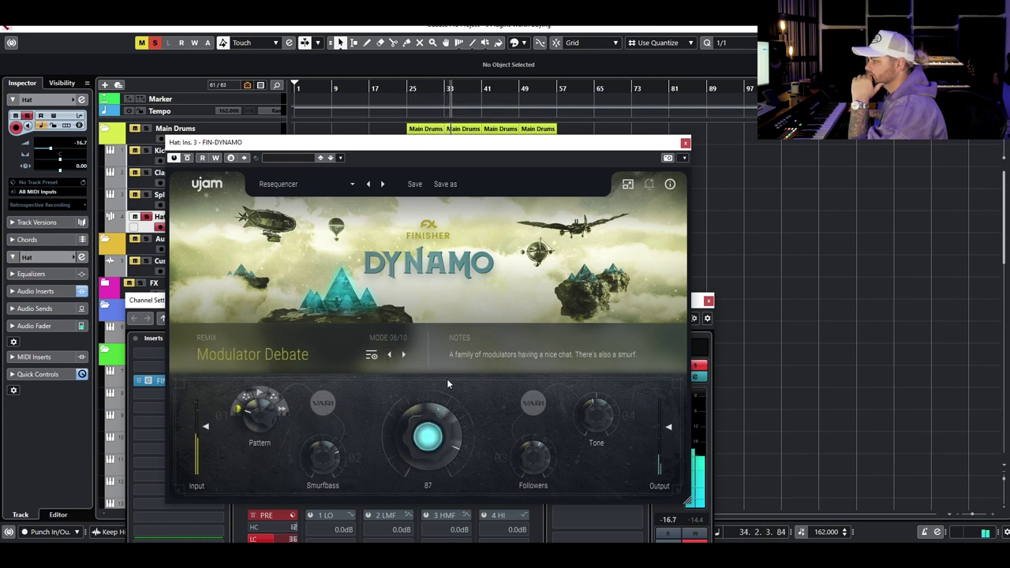
left_click(389, 355)
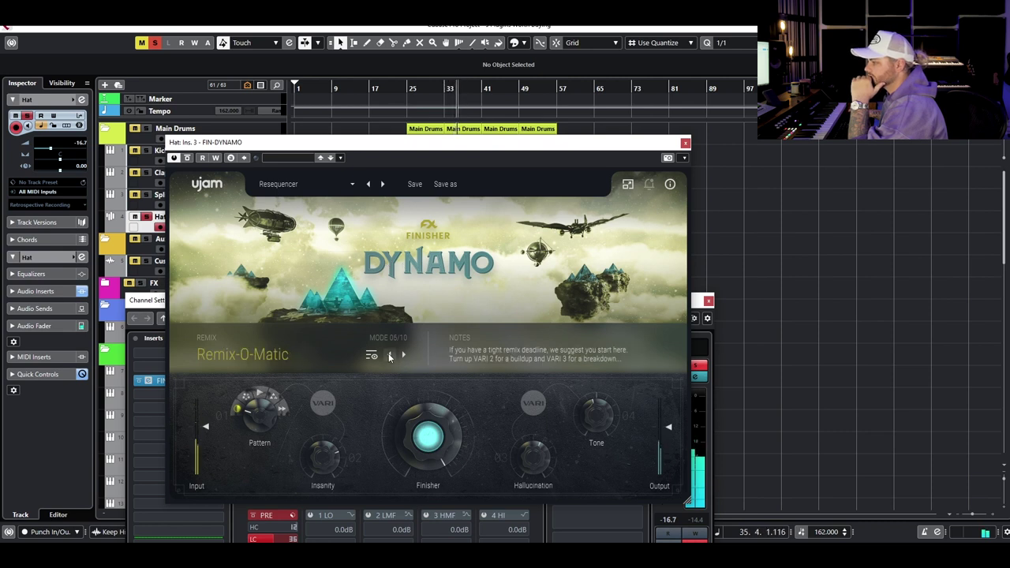
mouse_move(543, 458)
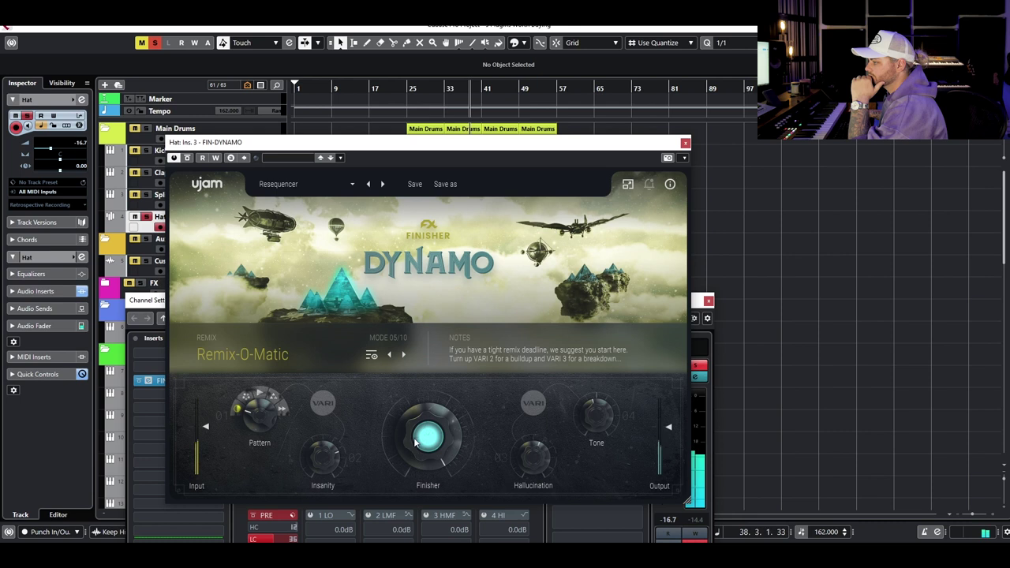
left_click(404, 355)
left_click(404, 355)
left_click(405, 356)
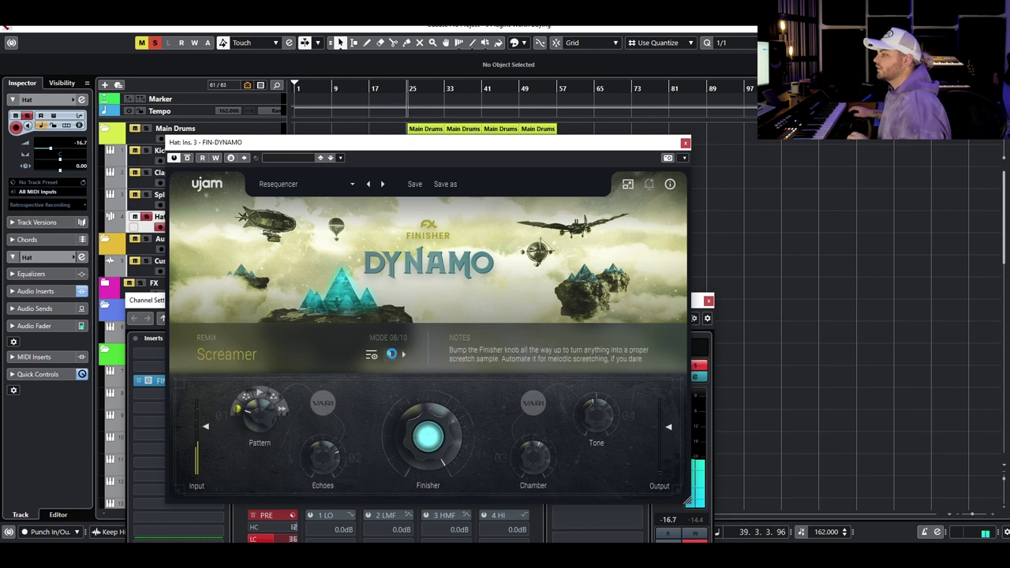
left_click(391, 355)
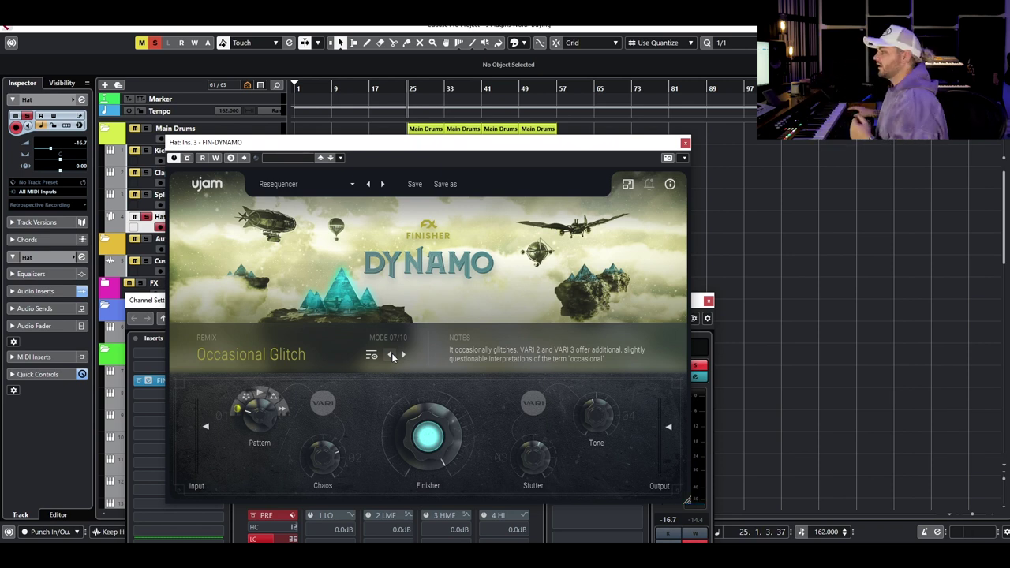
Close the Dynamo plugin and Hat channel settings windows, and unsolo the Hat track.
left_click(684, 144)
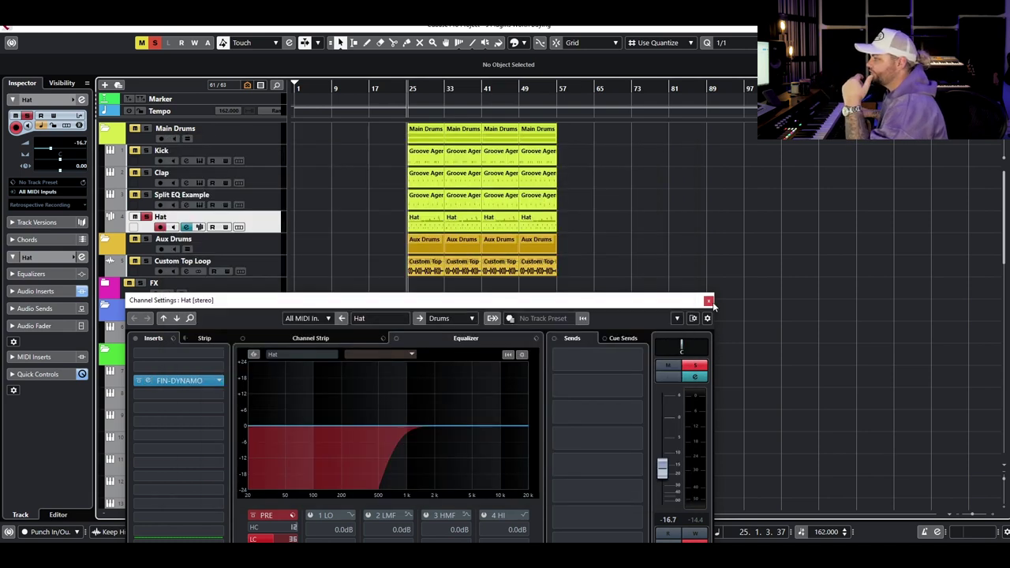
left_click(708, 300)
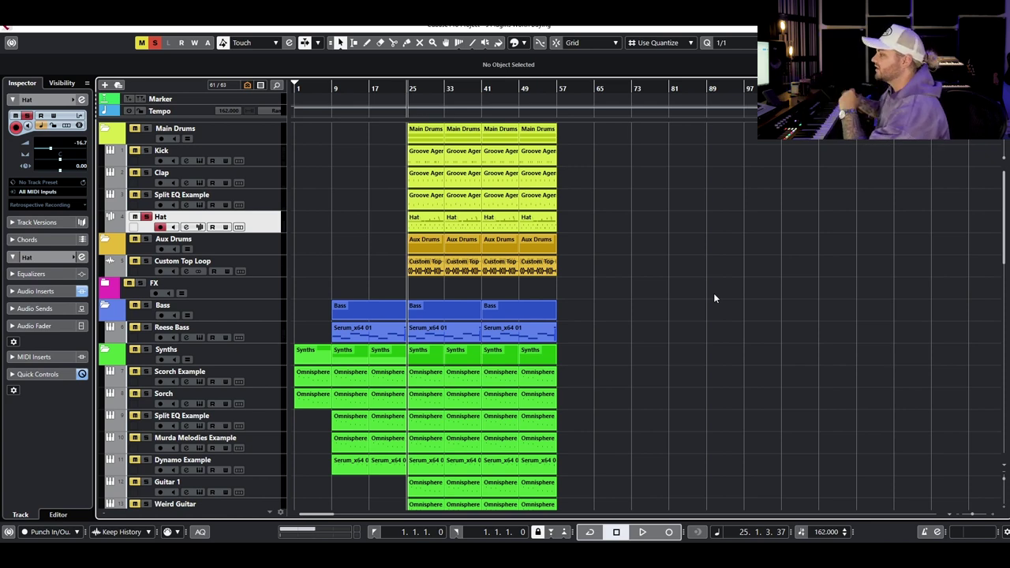
left_click(146, 217)
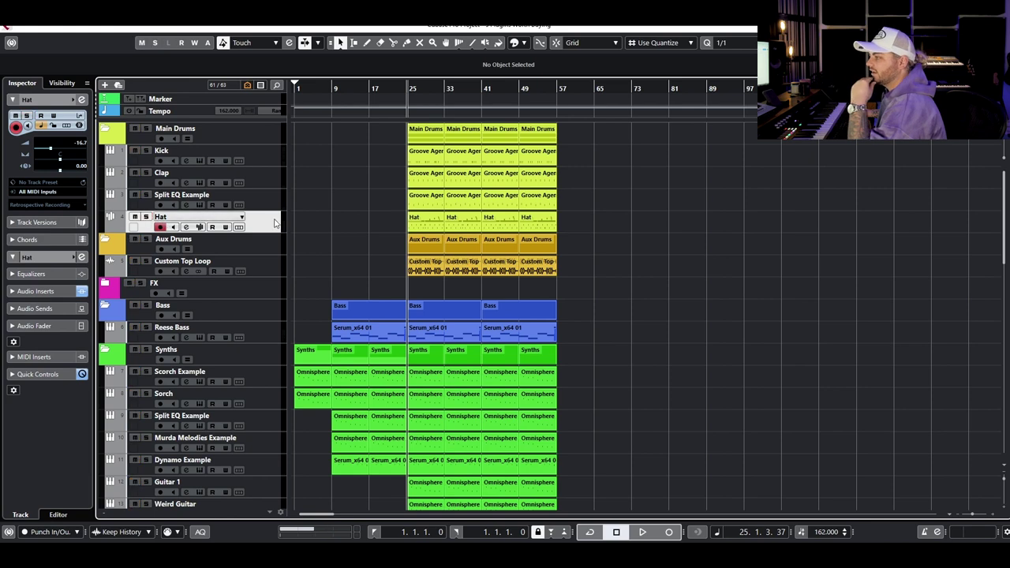
Reopen the Hat track's FIN-DYNAMO editor, then close it and its channel settings.
left_click(239, 227)
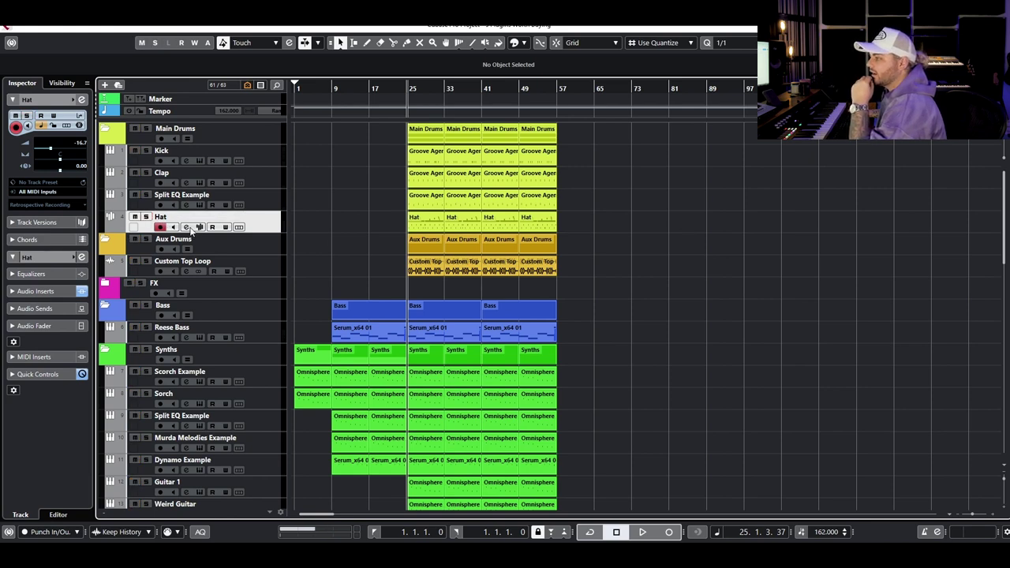
left_click(183, 381)
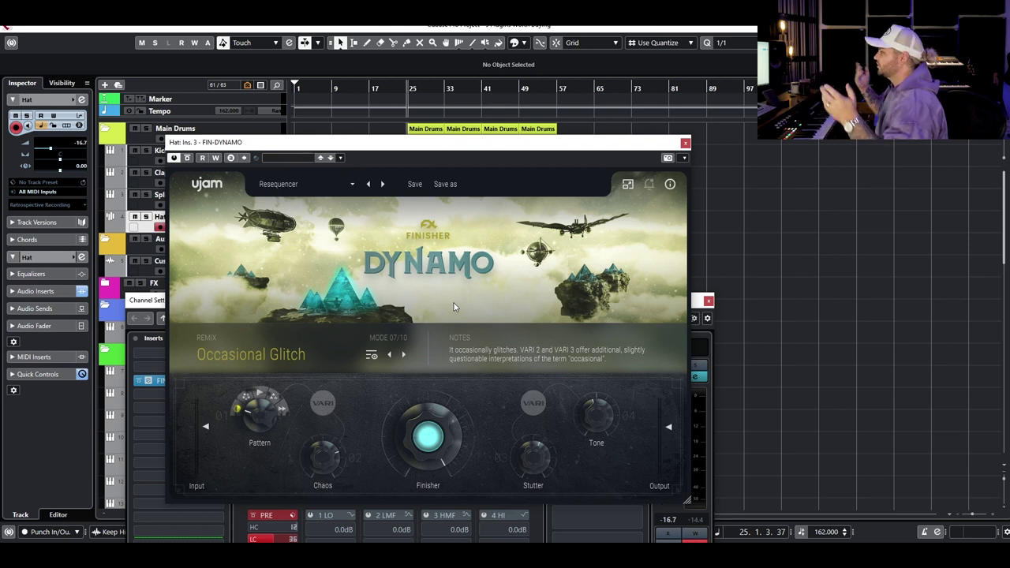
left_click(684, 144)
left_click(707, 302)
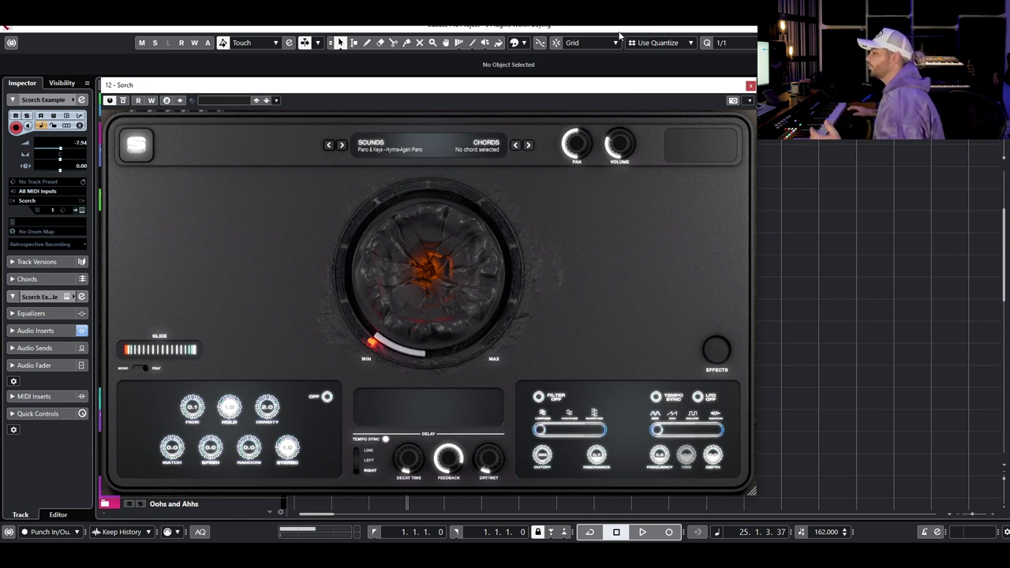
Solo the Scorch Example track and browse Sorch's sound presets without changing the sound.
left_click_drag(187, 92, 302, 102)
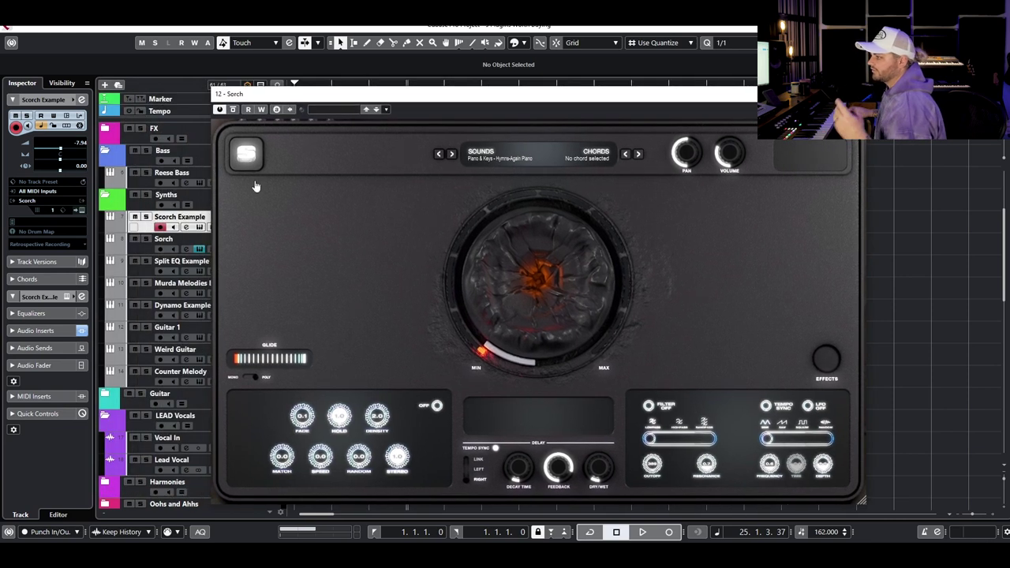
left_click(146, 218)
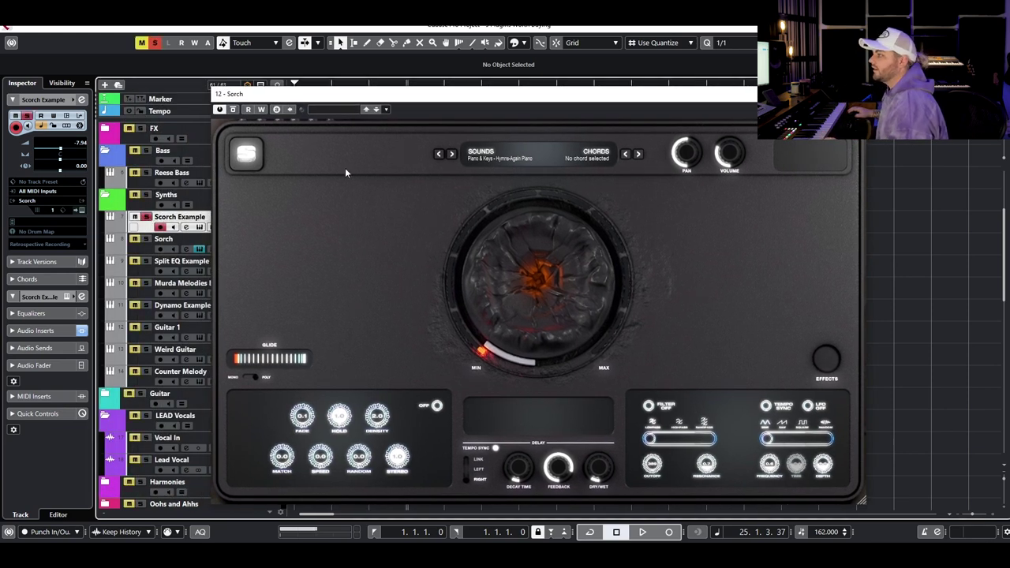
left_click(481, 153)
scroll(489, 226, "up", 10)
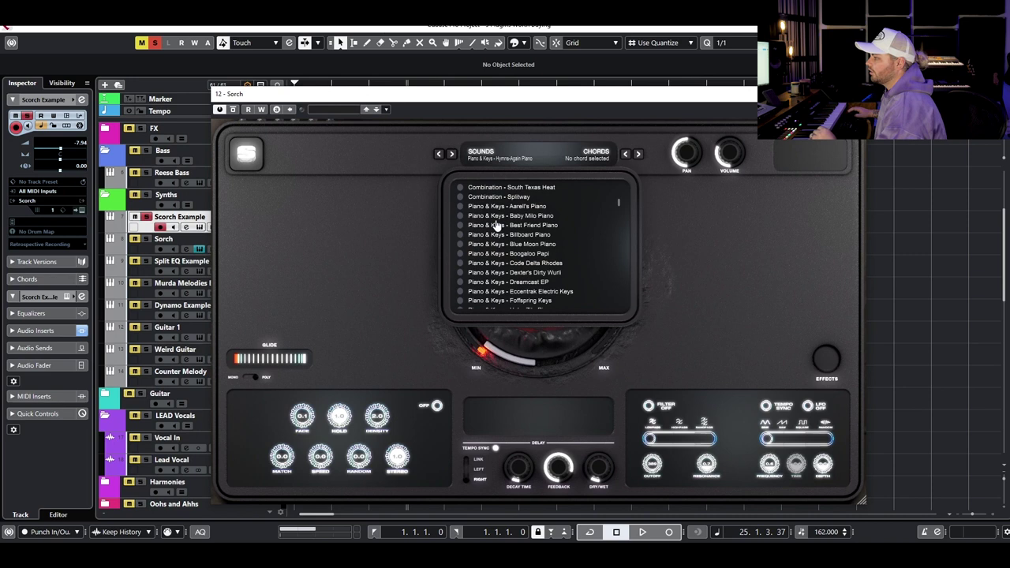
scroll(495, 226, "down", 15)
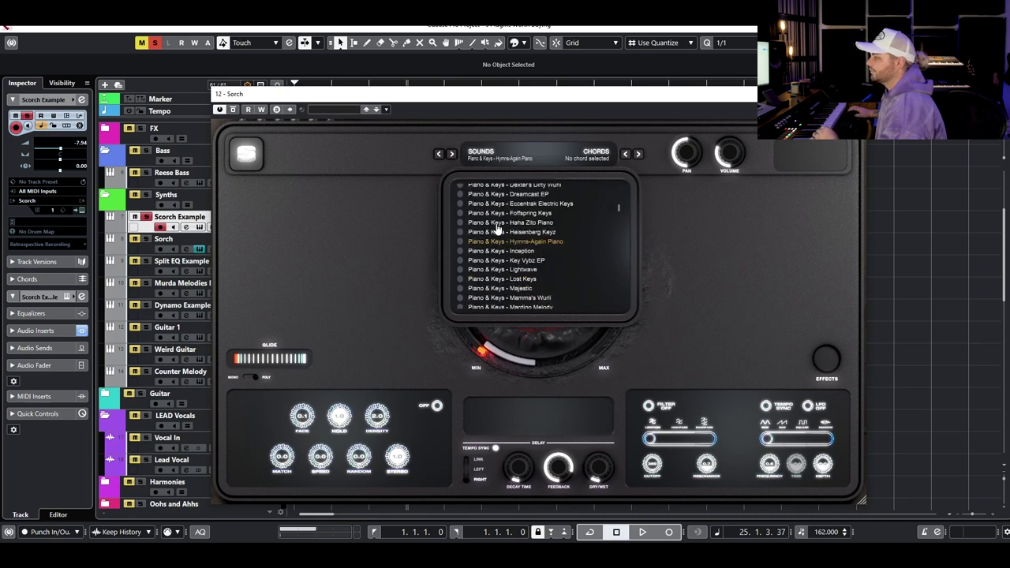
scroll(497, 229, "down", 15)
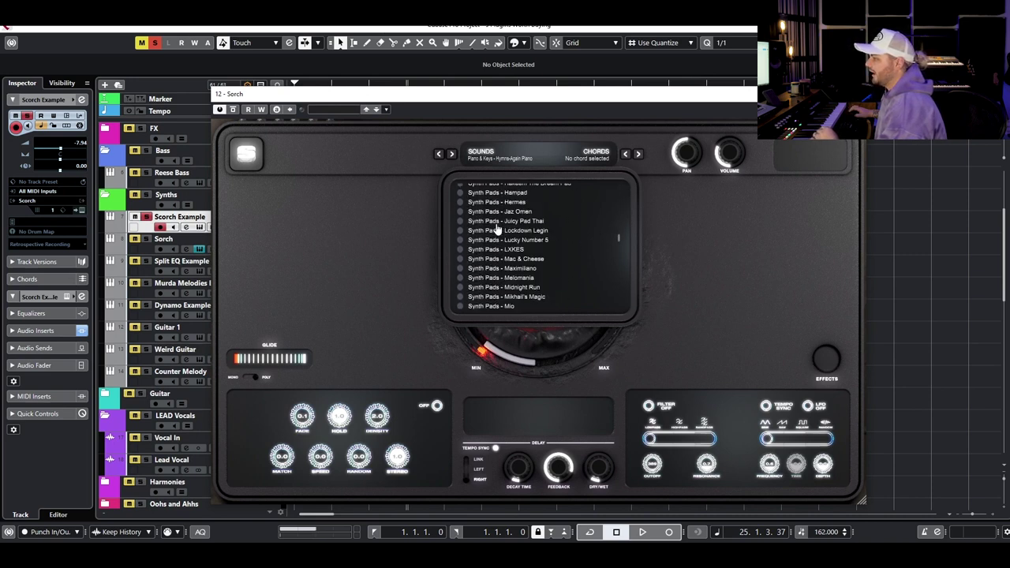
scroll(500, 231, "down", 20)
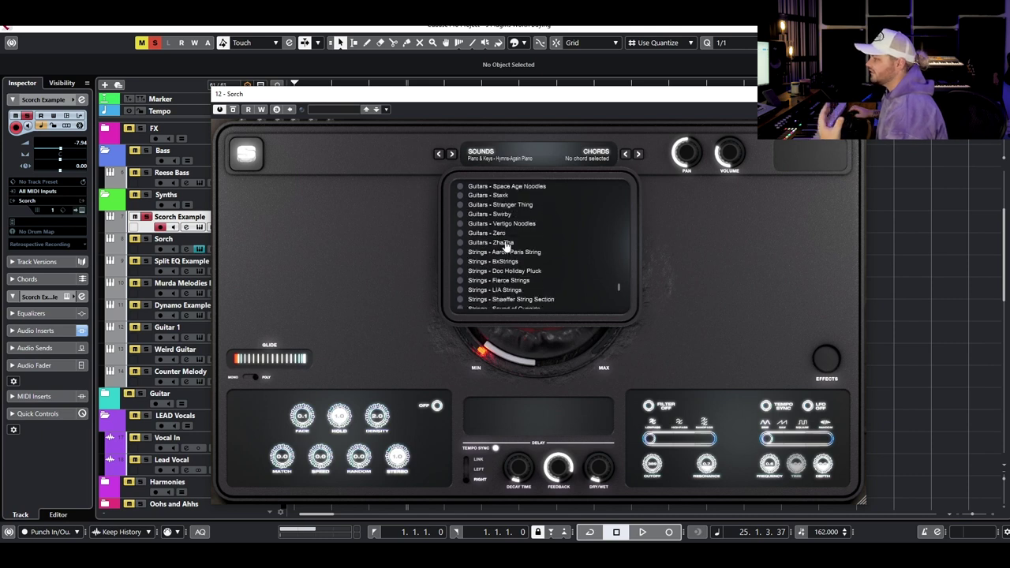
scroll(510, 247, "down", 2)
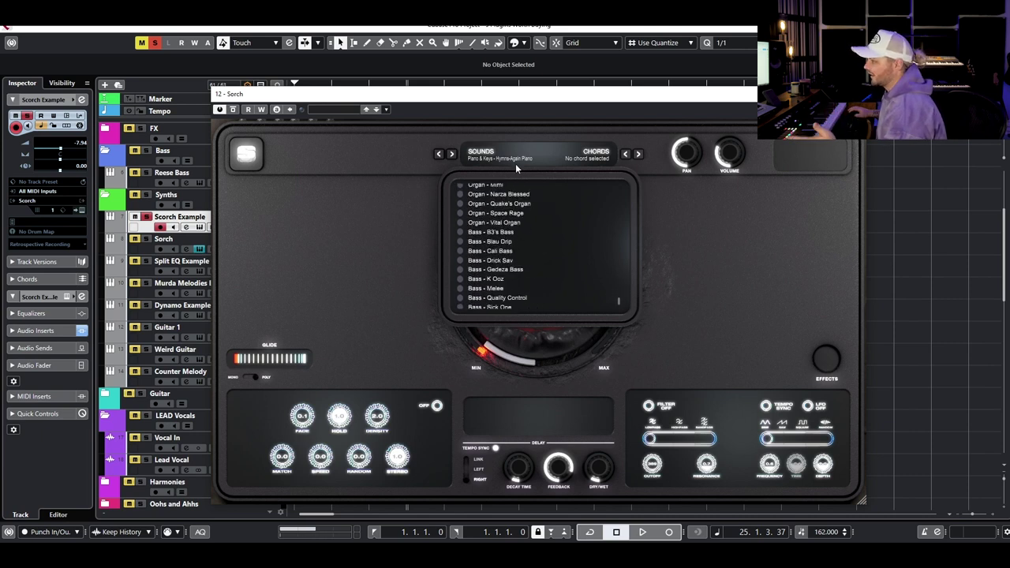
left_click(492, 157)
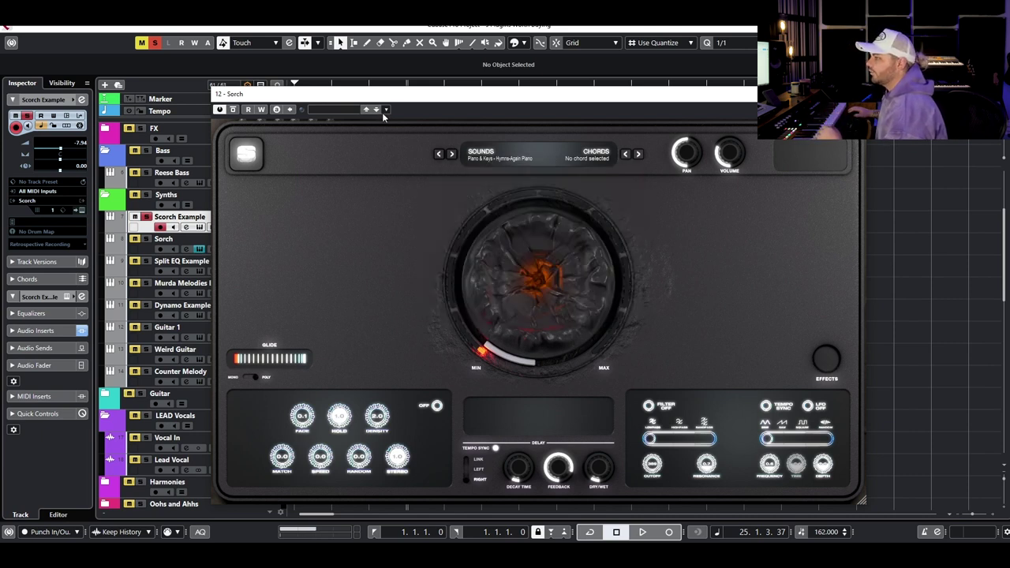
Turn Sorch's central orb macro down to minimum and back up high, then close Sorch.
left_click_drag(382, 106, 404, 187)
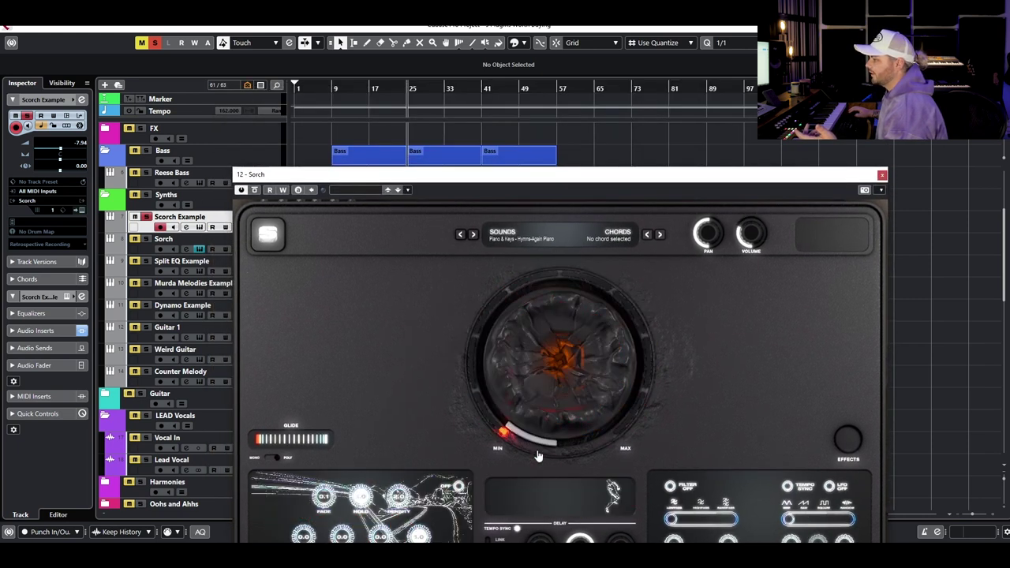
left_click_drag(554, 318, 552, 456)
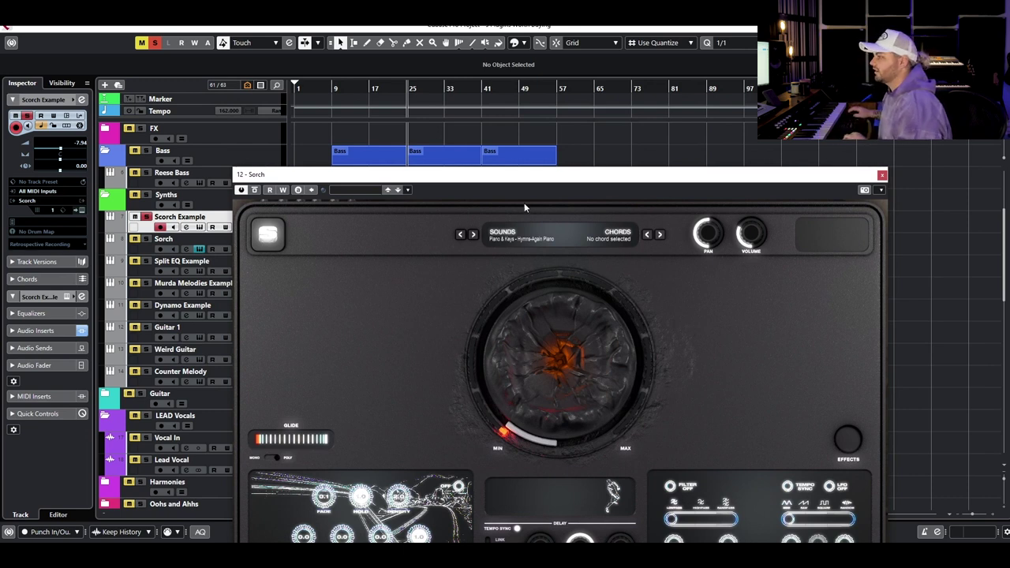
mouse_move(542, 179)
left_mouse_down()
mouse_move(513, 278)
mouse_move(576, 144)
mouse_move(522, 181)
mouse_move(530, 180)
left_mouse_up()
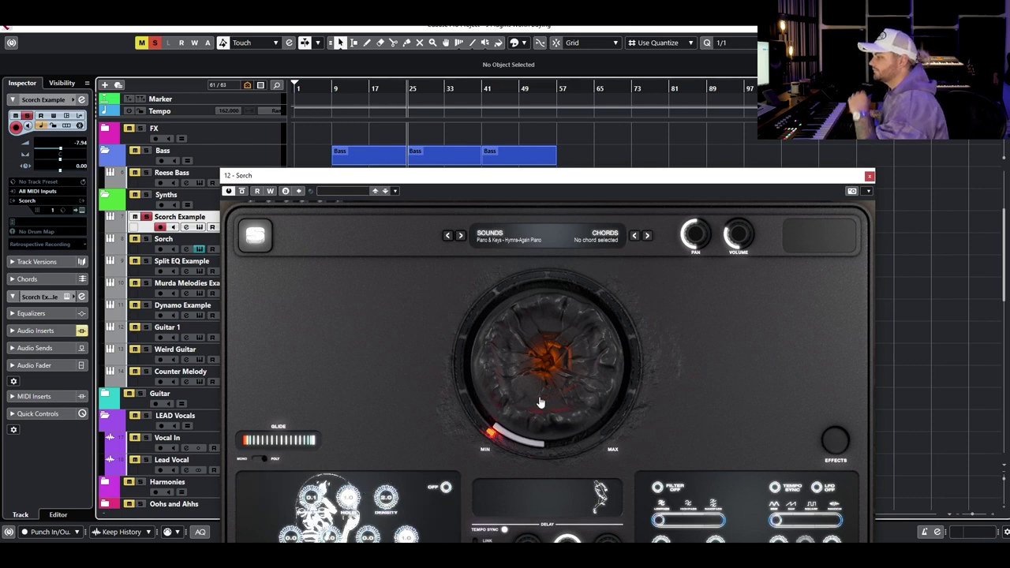
left_click_drag(535, 386, 558, 324)
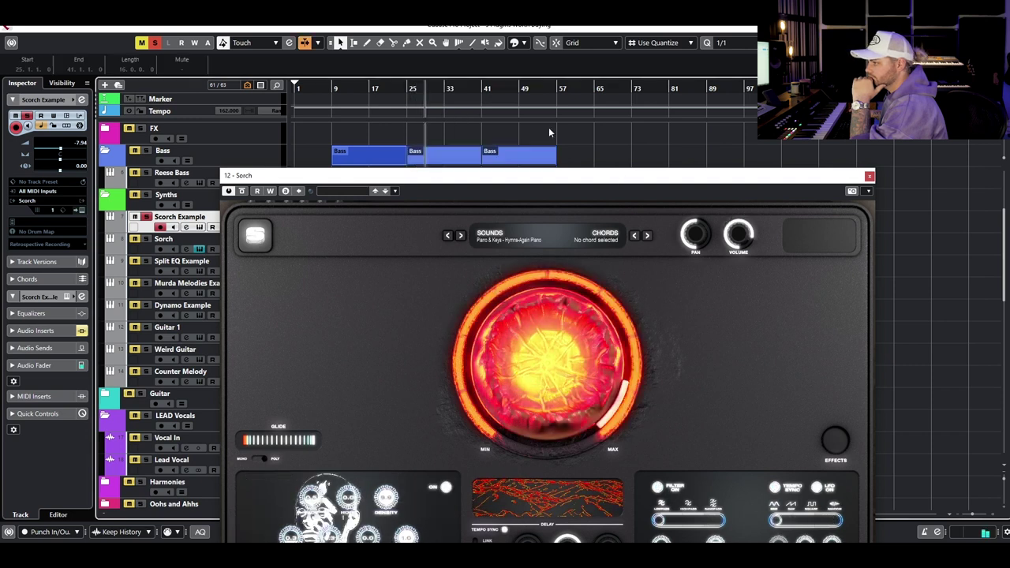
left_click(869, 175)
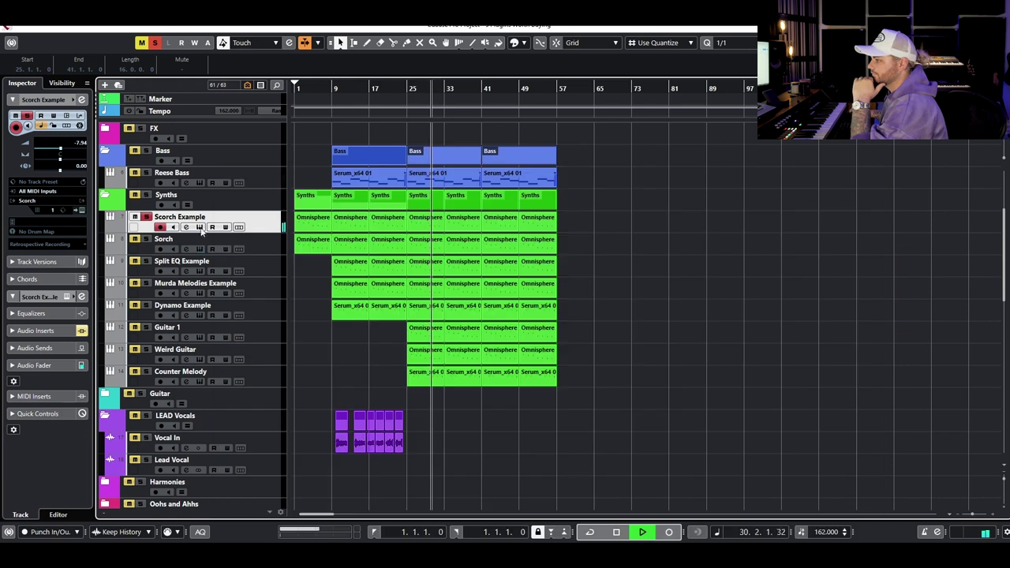
left_click(186, 226)
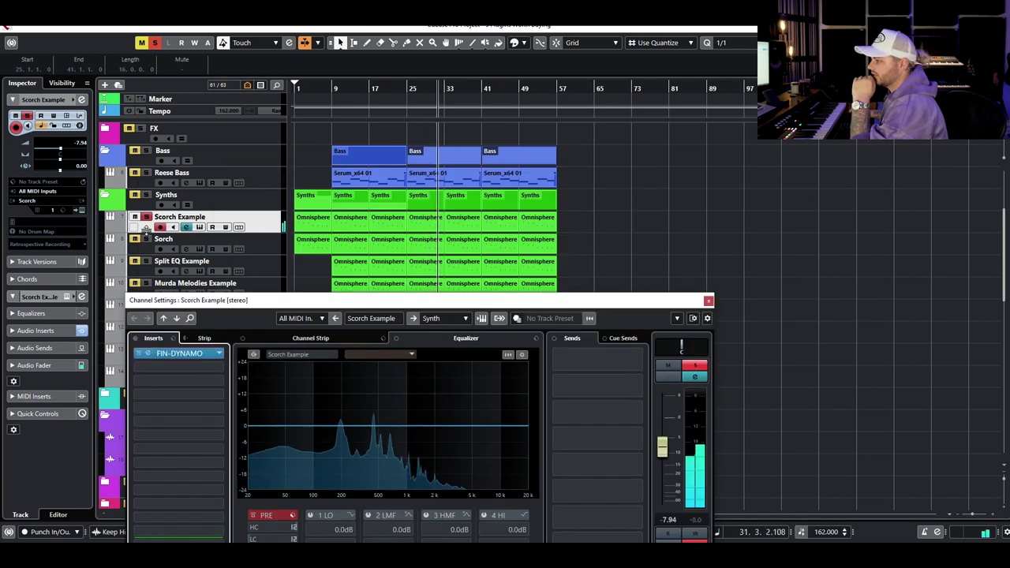
left_click(203, 251)
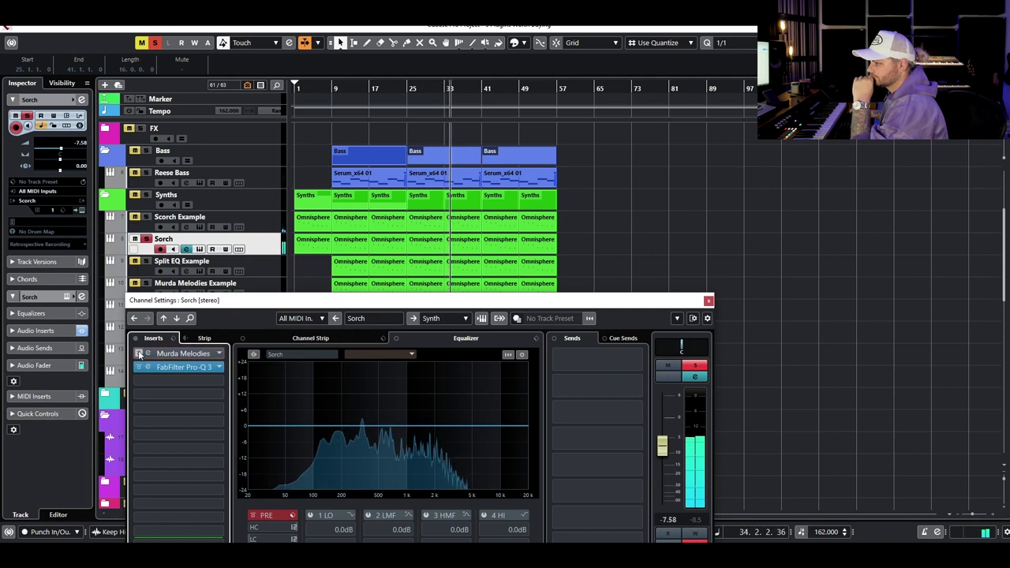
left_click(199, 248)
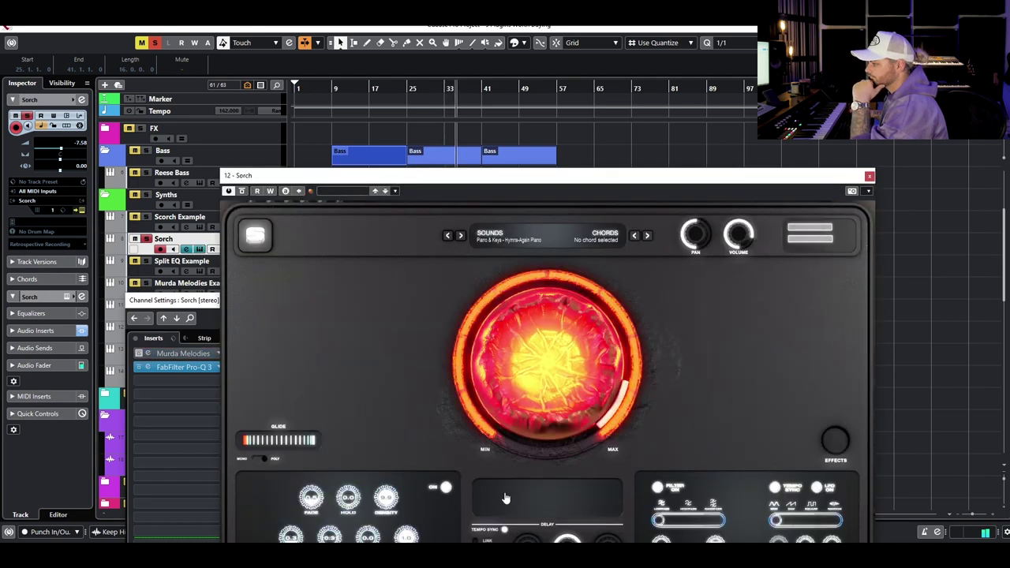
key("space")
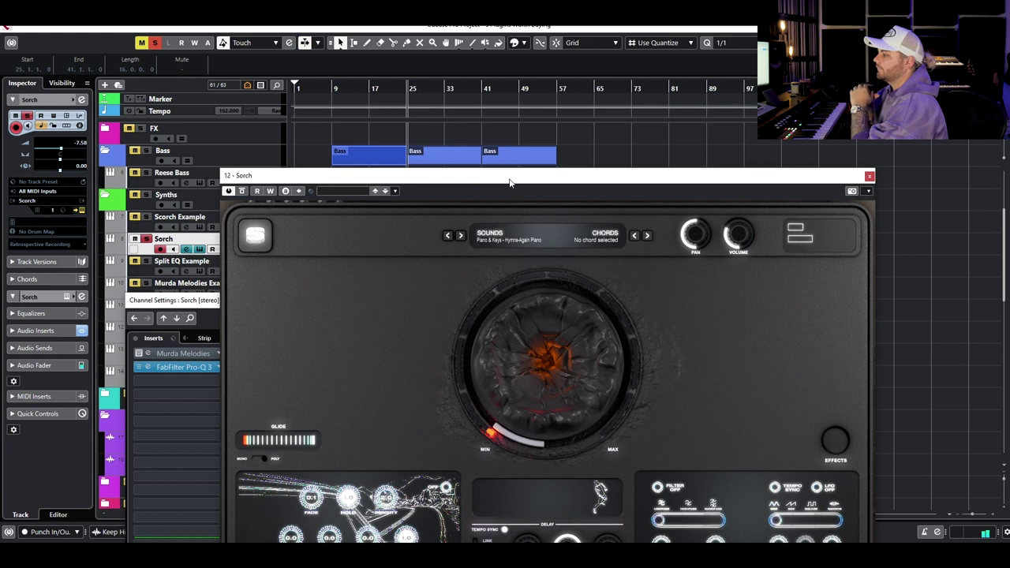
left_click_drag(508, 183, 464, 115)
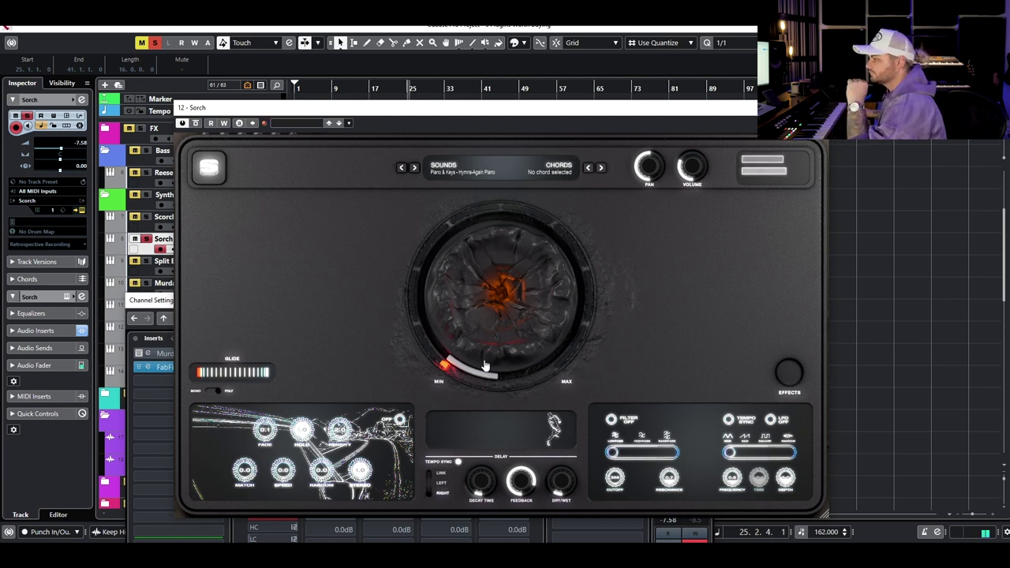
left_click_drag(486, 366, 490, 409)
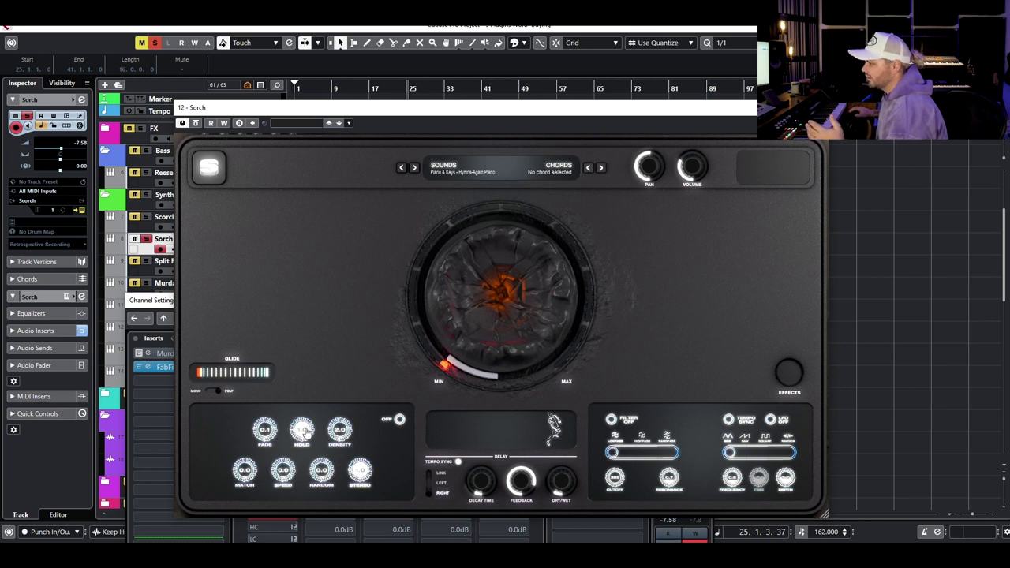
Toggle Sorch's Fade/Density section on and off, and end on the keyboard and envelope view.
left_click(399, 420)
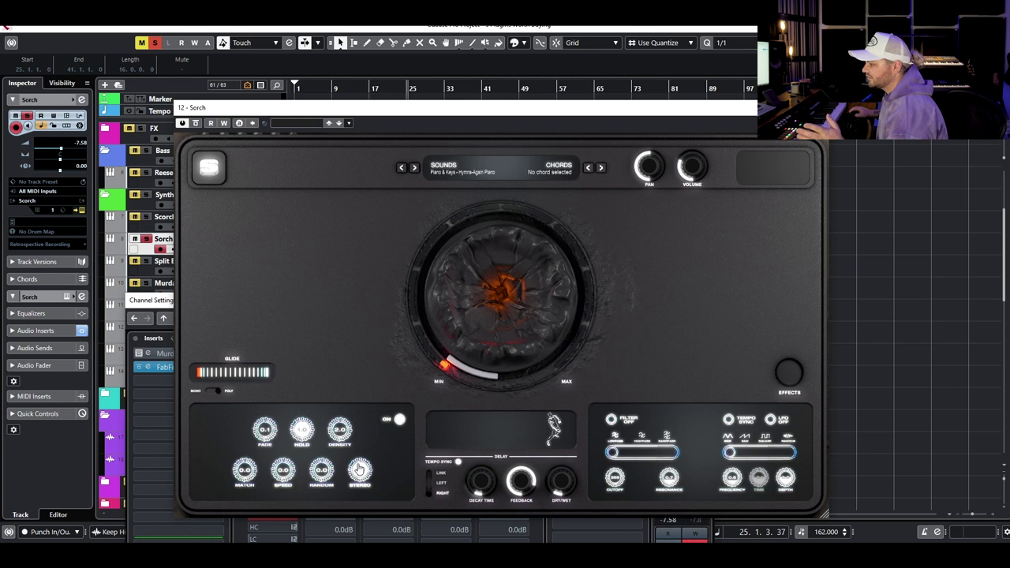
left_click(399, 420)
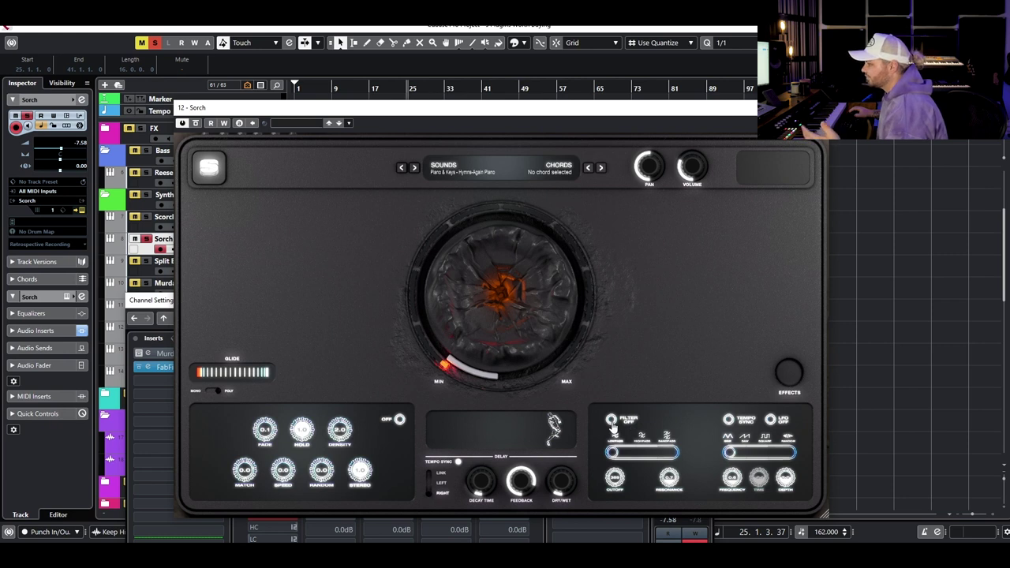
left_click(788, 374)
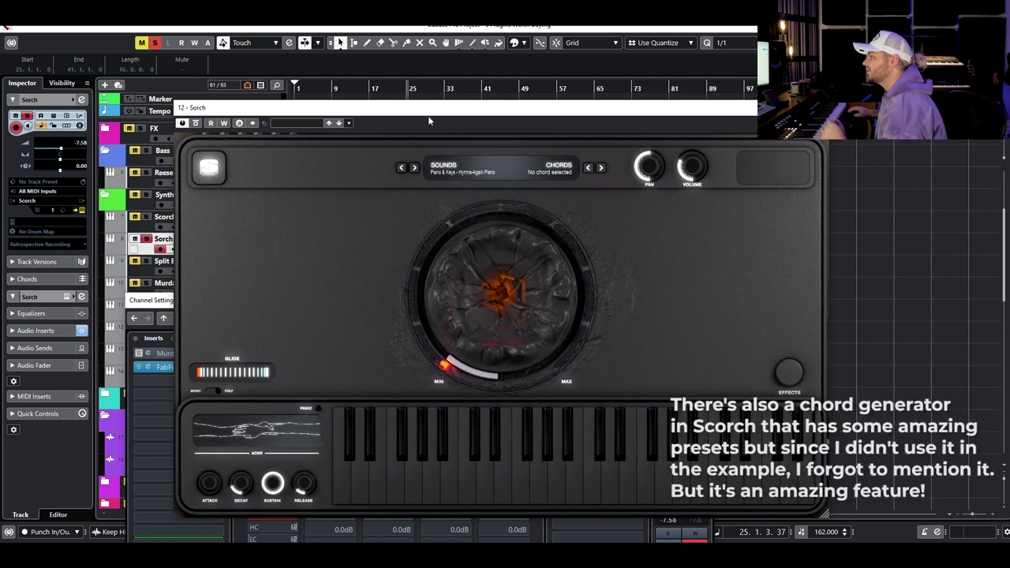
left_click(481, 317)
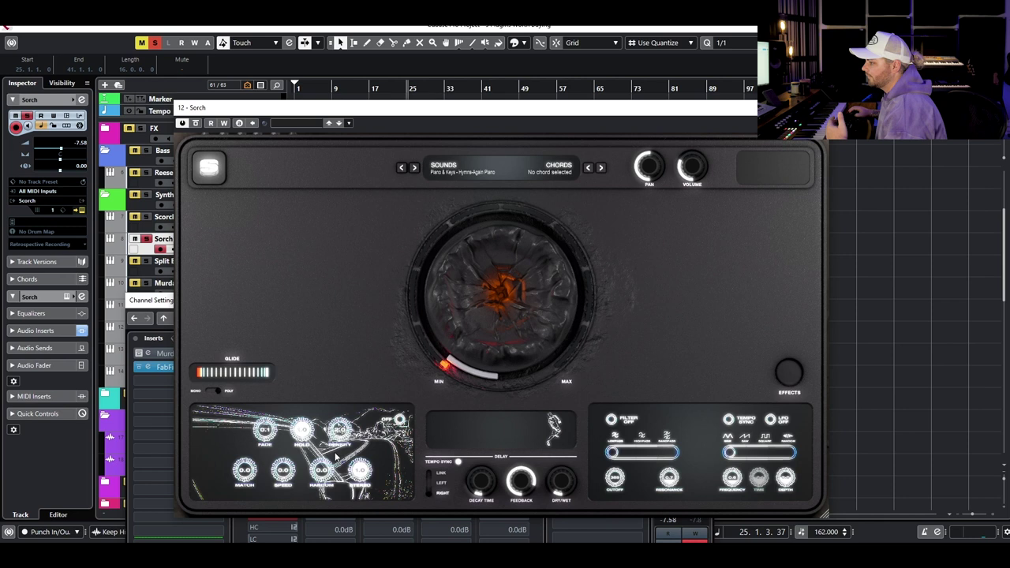
left_click(789, 372)
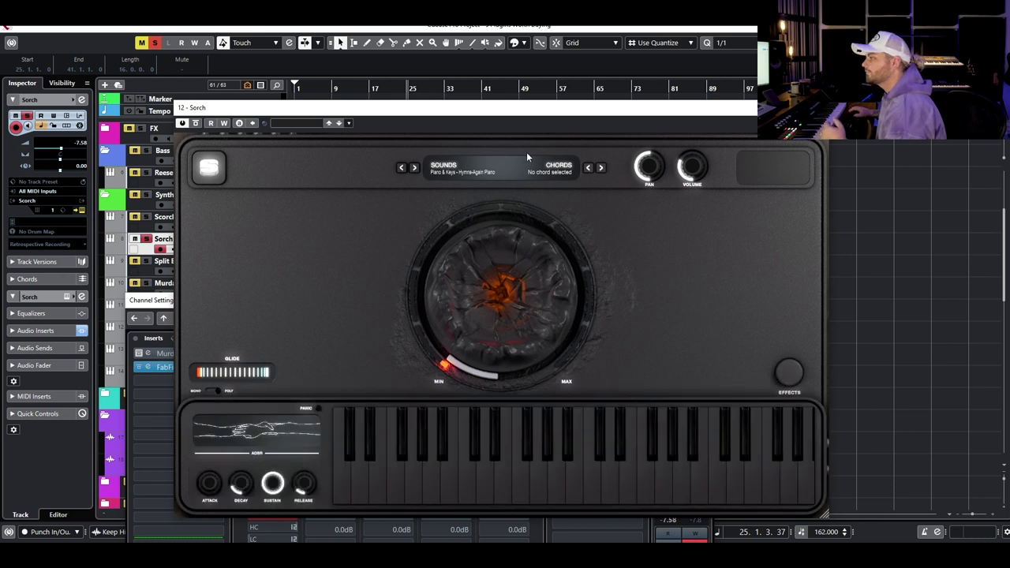
left_click_drag(425, 117, 509, 155)
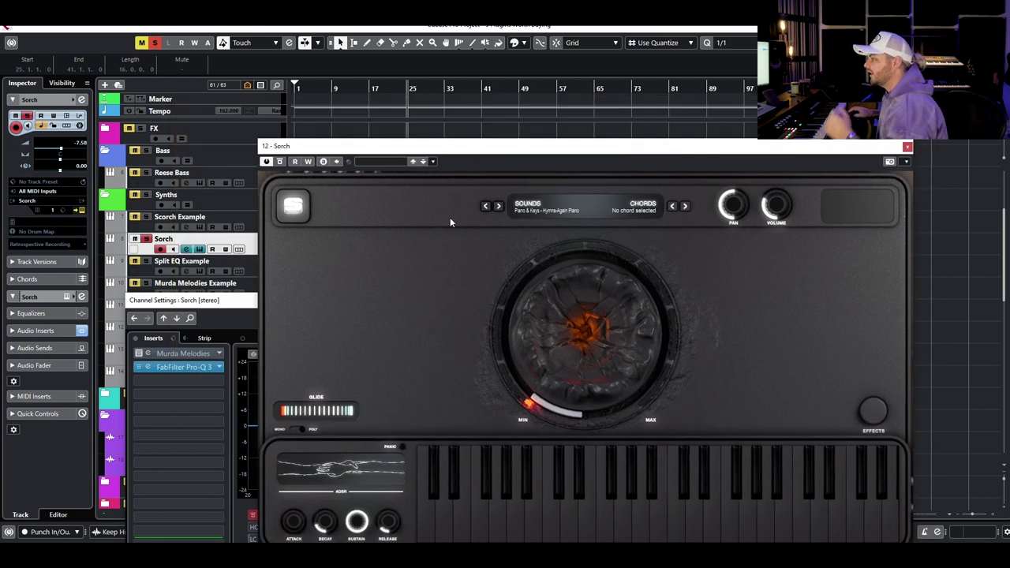
left_click(906, 146)
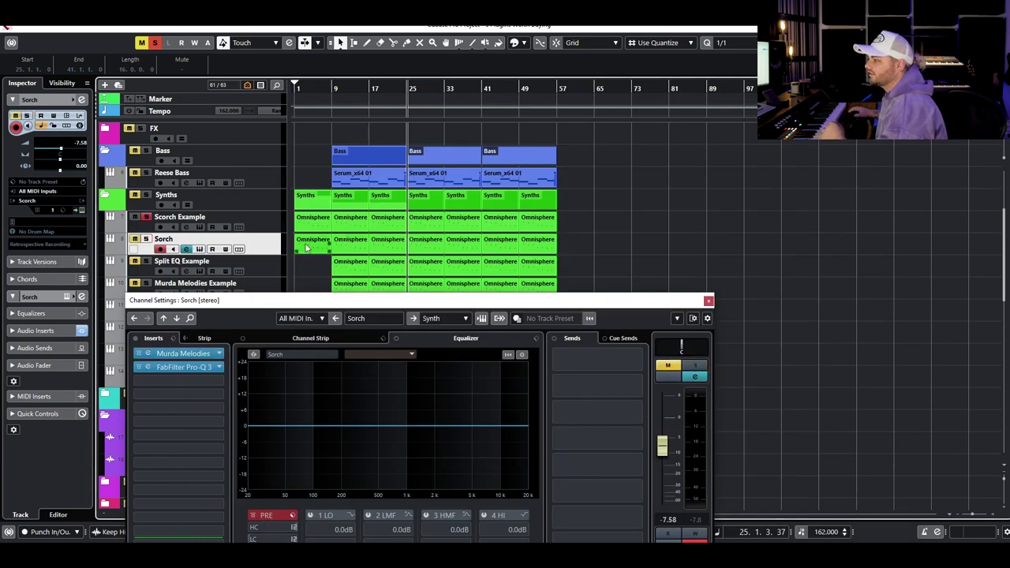
A/B FIN-DYNAMO bypass on Scorch Example, then bypass Murda Melodies Example's effect to compare.
left_click(277, 229)
left_click(138, 353)
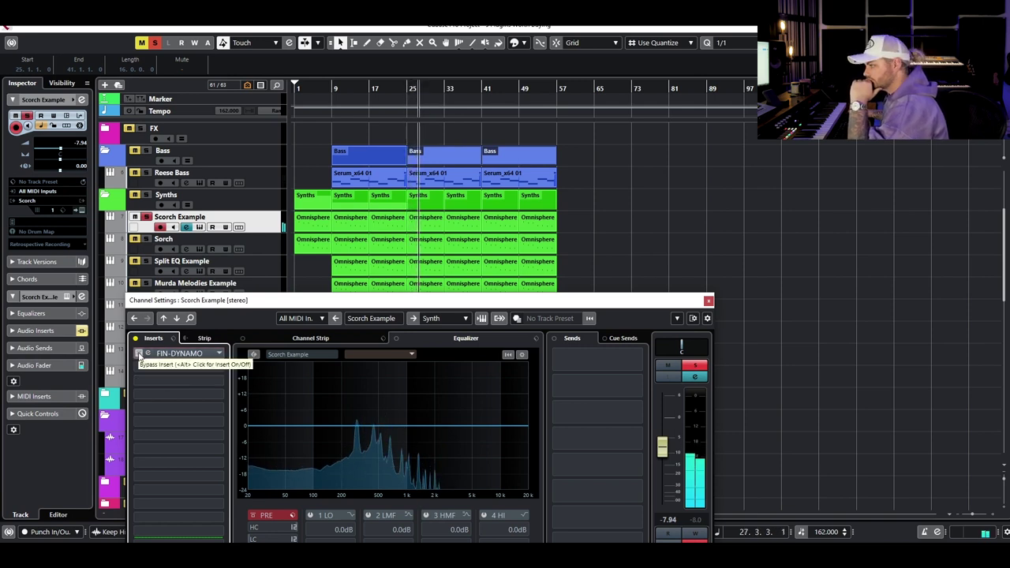
left_click(139, 354)
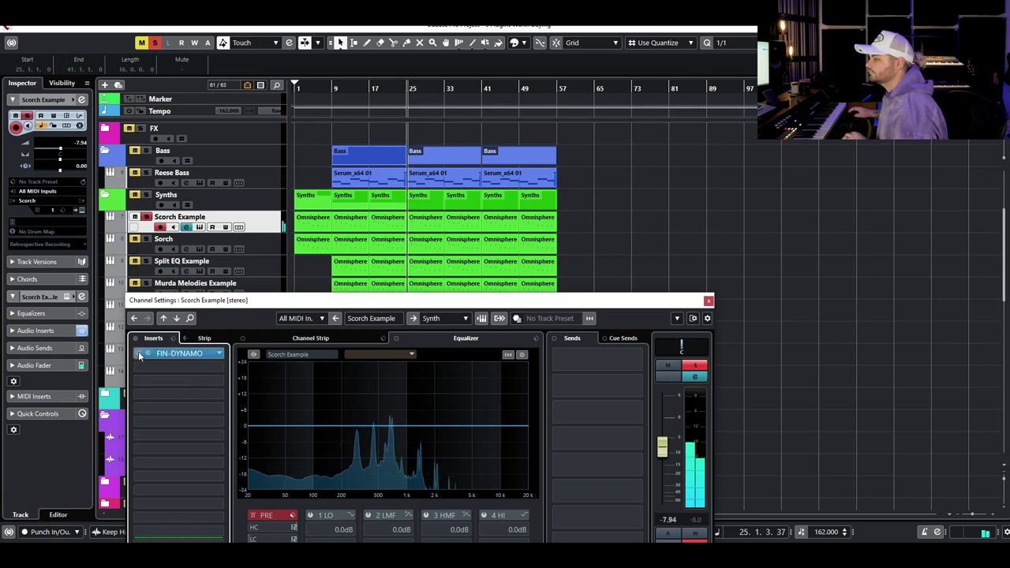
key("Down")
key("Down")
key("Down")
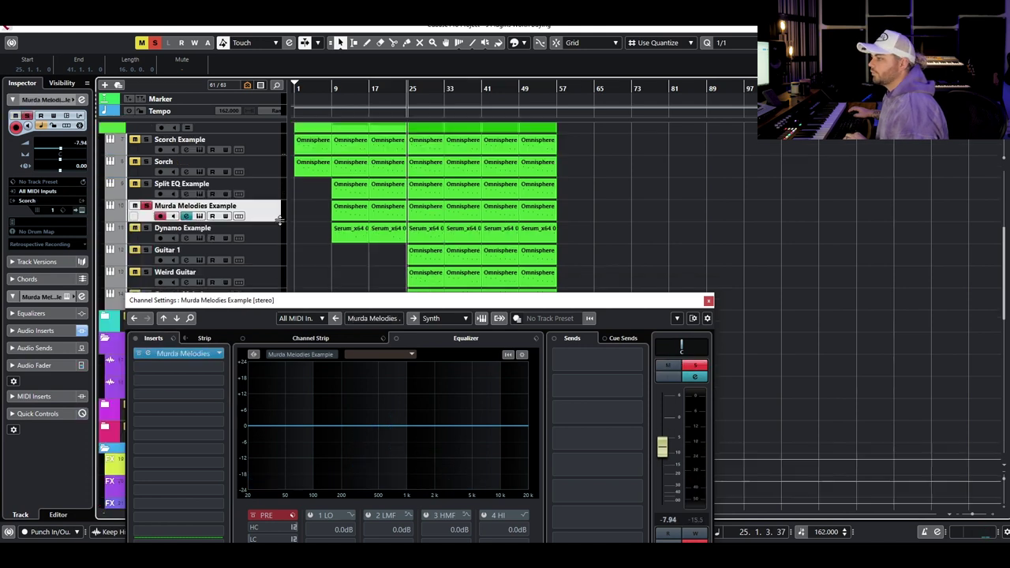
left_click(138, 354)
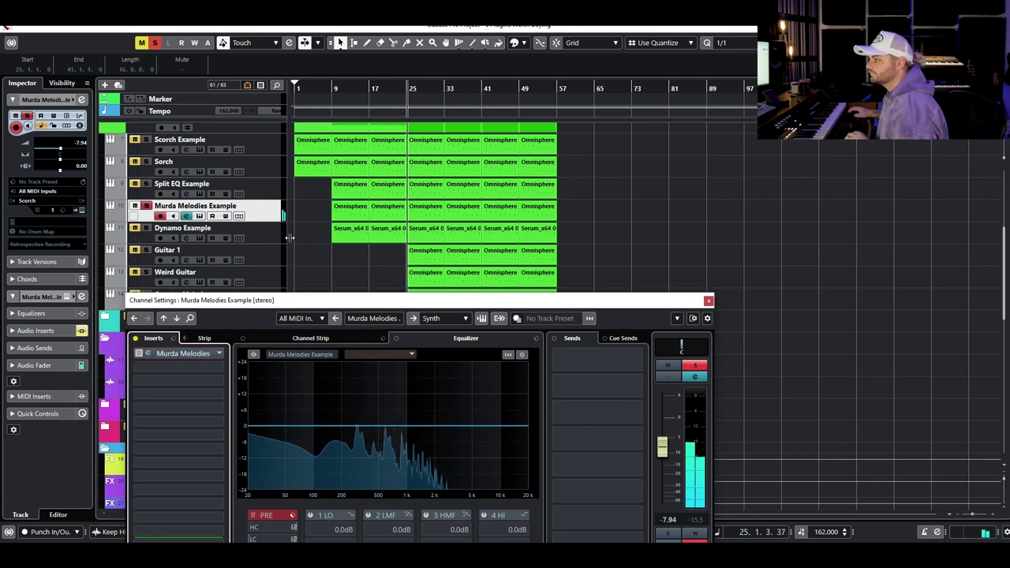
Compare Dynamo Example's inserts bypassed and active, reselect Scorch Example, and close channel settings.
key("Down")
left_click(136, 339)
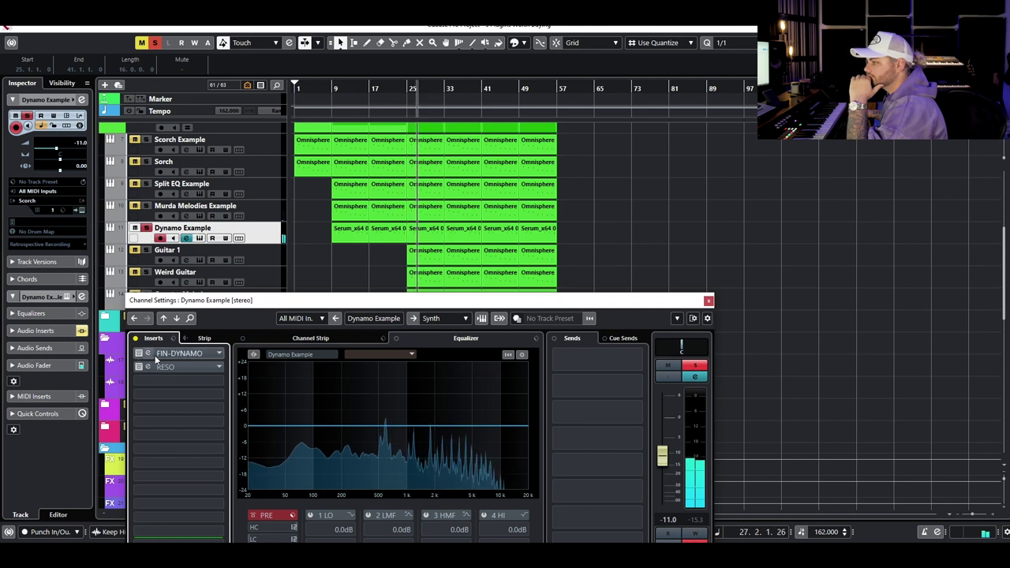
left_click(136, 339)
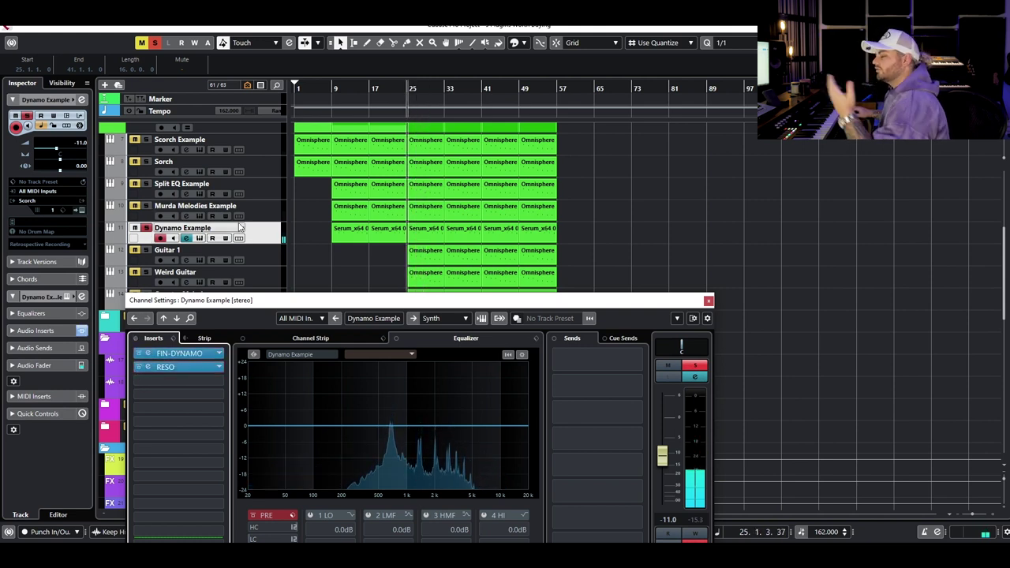
left_click(256, 217)
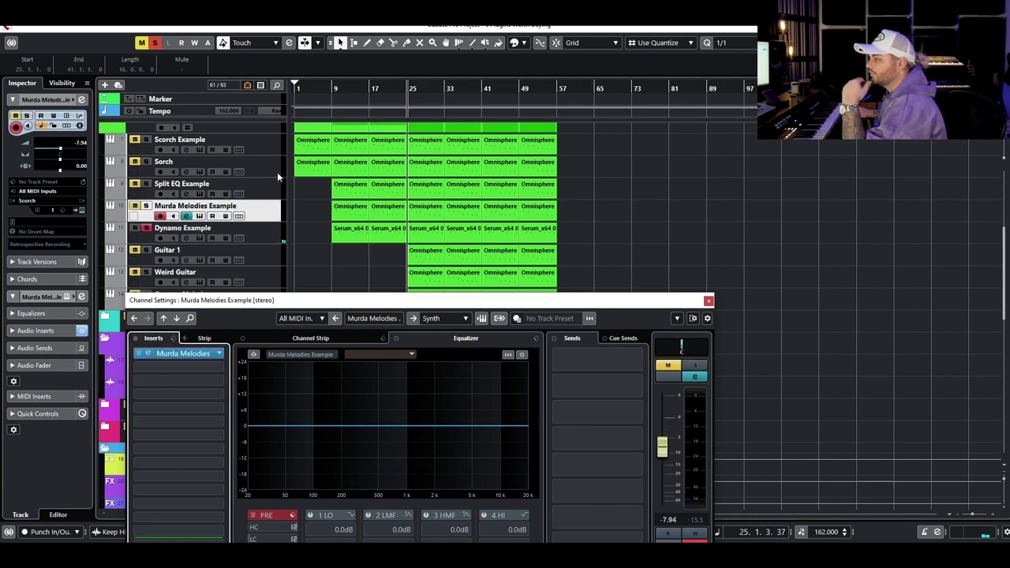
left_click(273, 188)
left_click(257, 172)
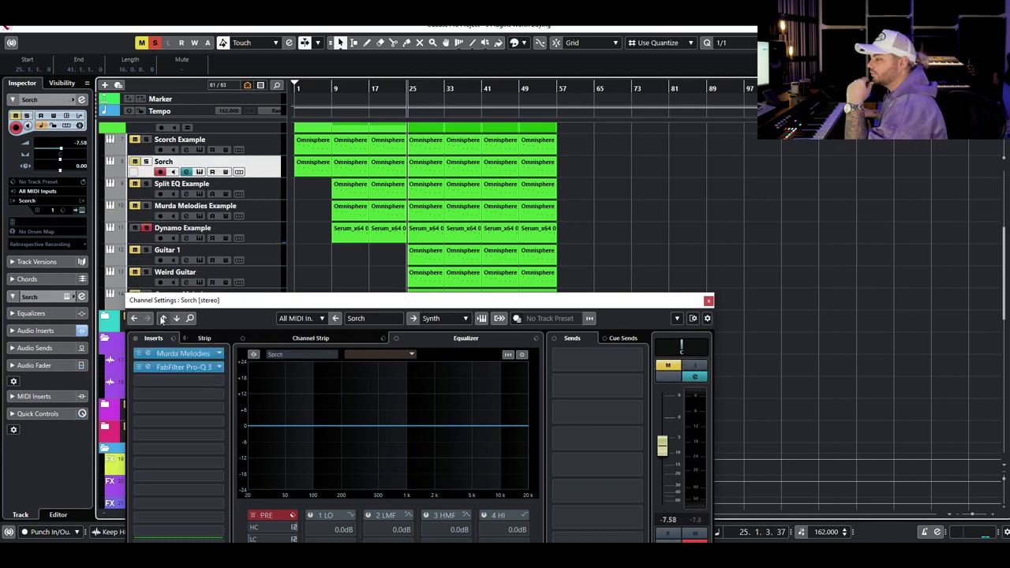
left_click(261, 153)
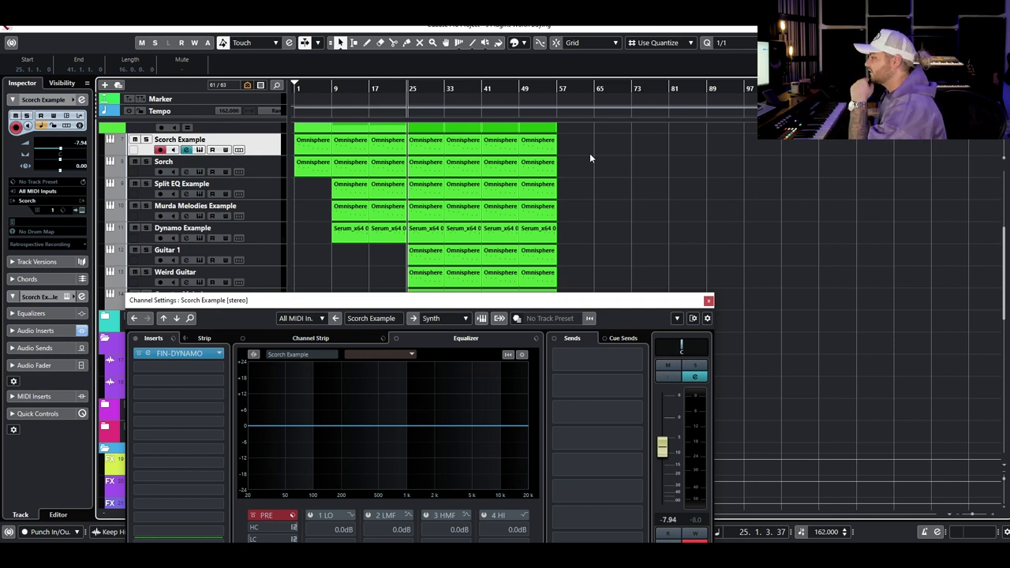
left_click(707, 301)
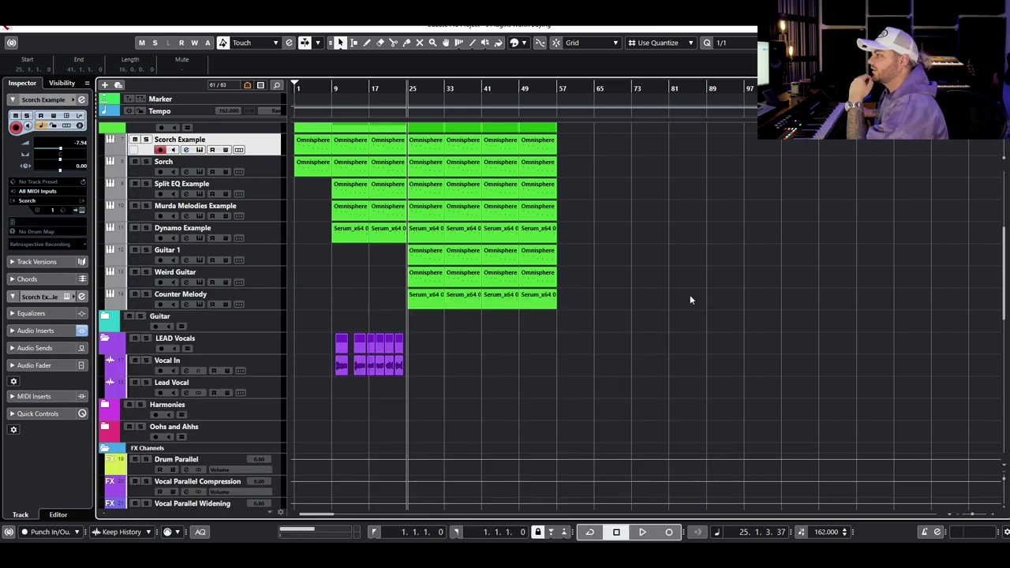
Scroll the track list to the top, set the playhead near bar 9, and toggle playback.
scroll(689, 300, "up", 3)
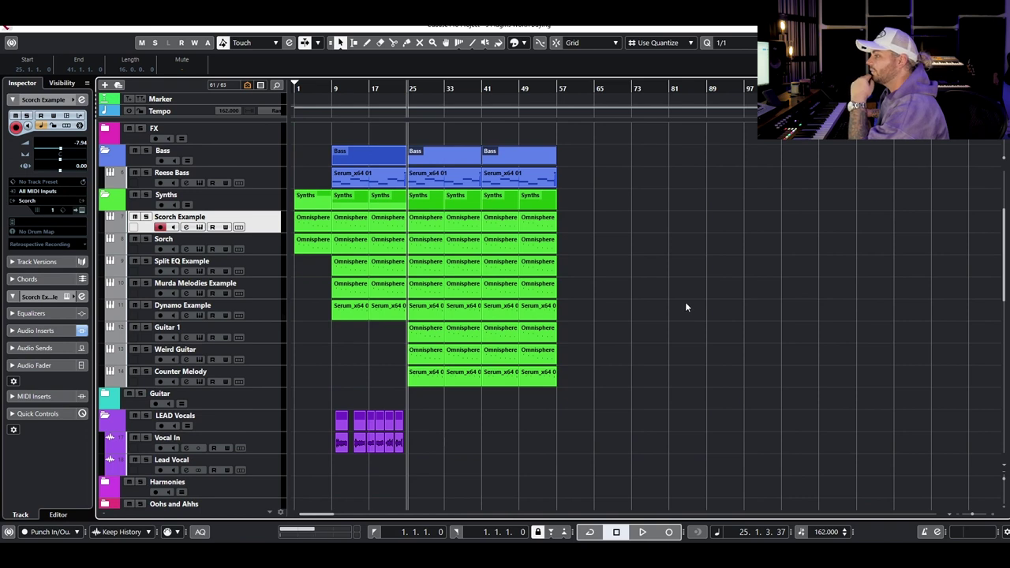
left_click(332, 89)
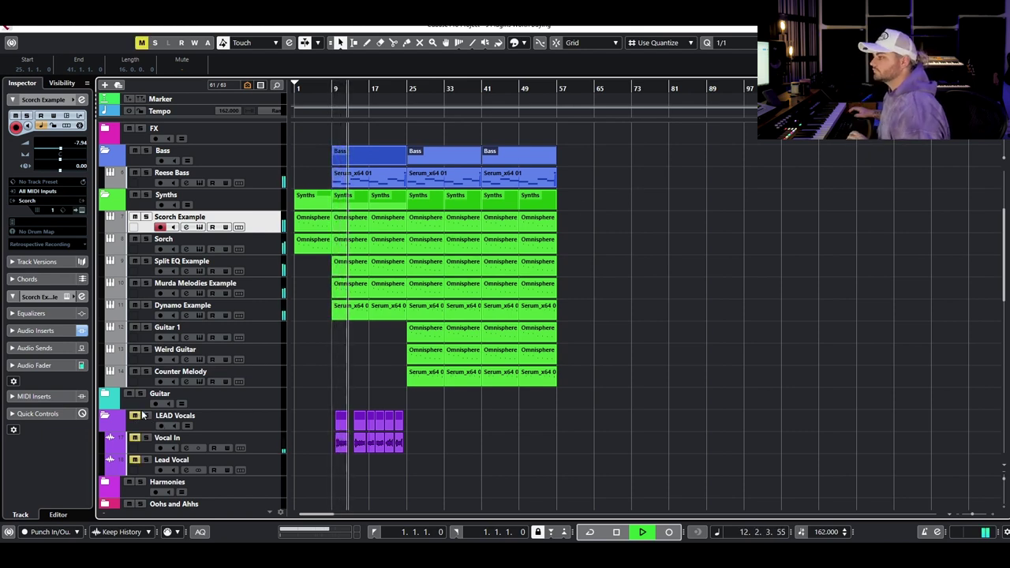
key("space")
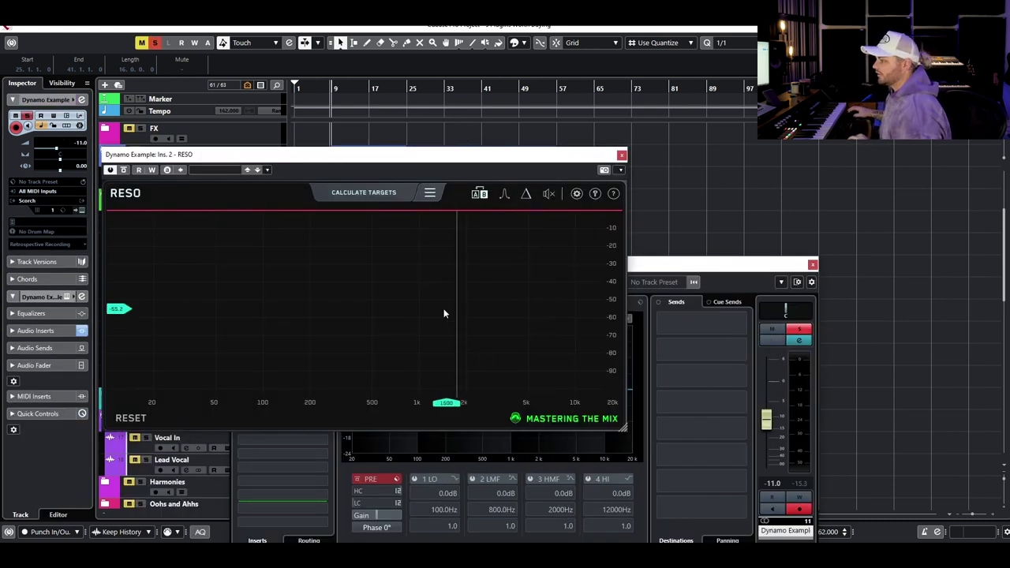
Start playback so RESO analyses the Dynamo Example synth's spectrum.
key("space")
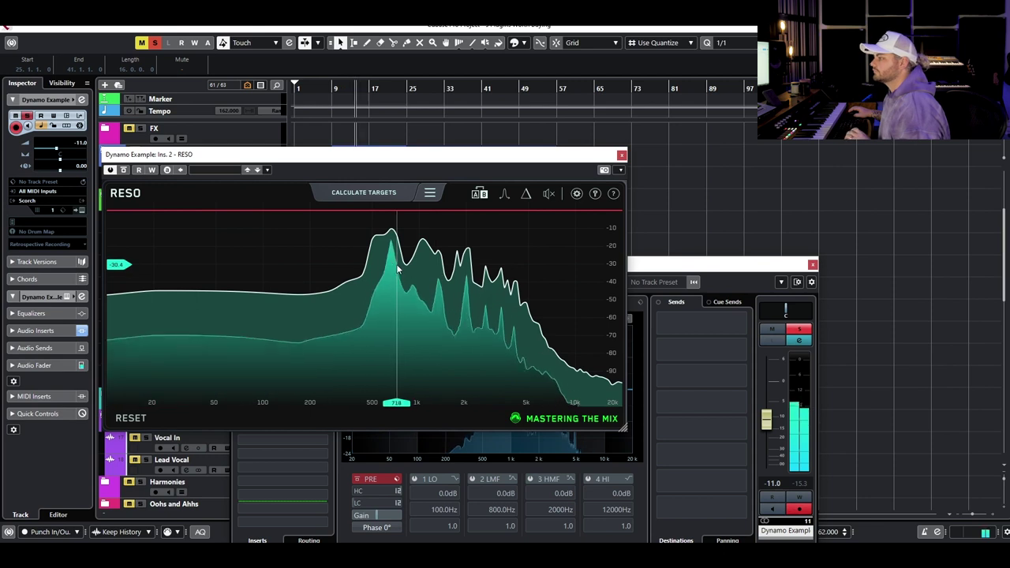
Add a RESO band at about 670 Hz and A/B it against bypass.
left_click(390, 316)
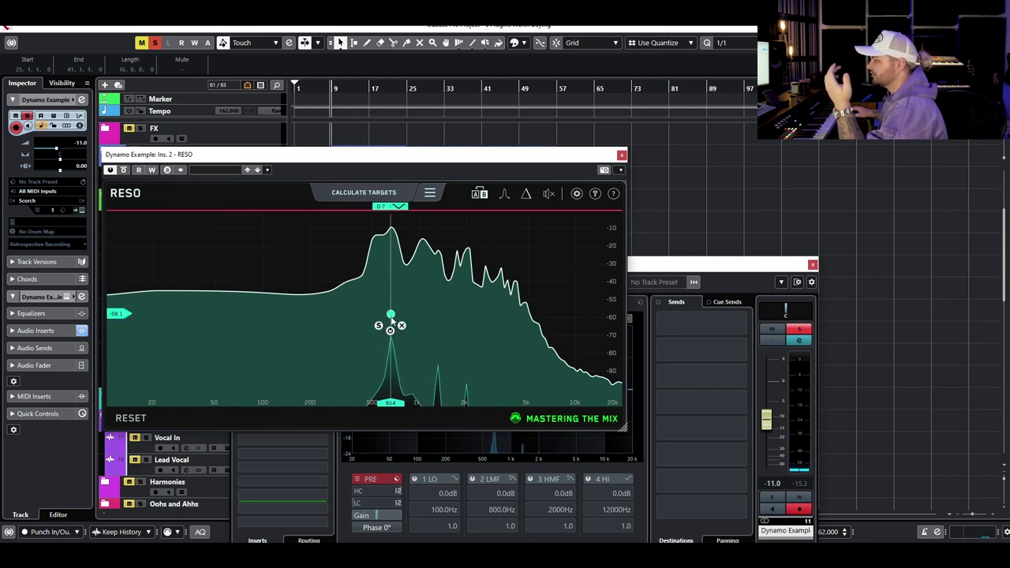
left_click_drag(391, 319, 387, 360)
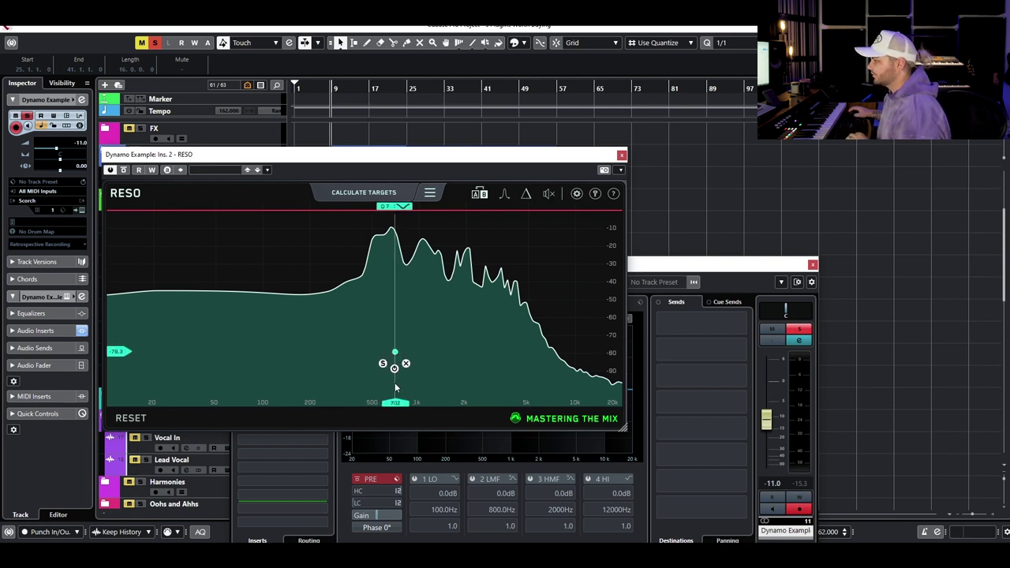
key("space")
left_click_drag(390, 352, 392, 353)
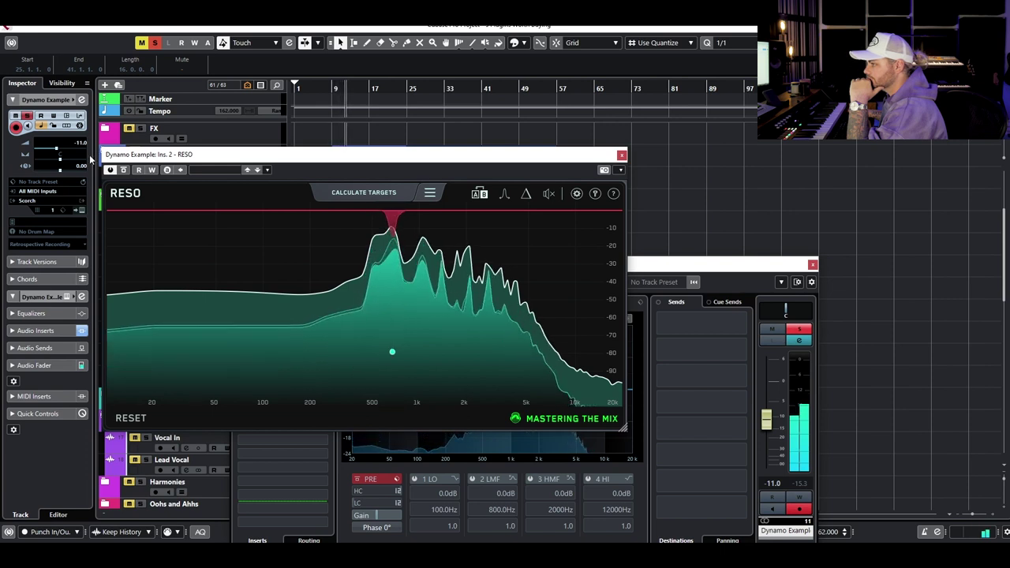
left_click(124, 169)
left_click(124, 170)
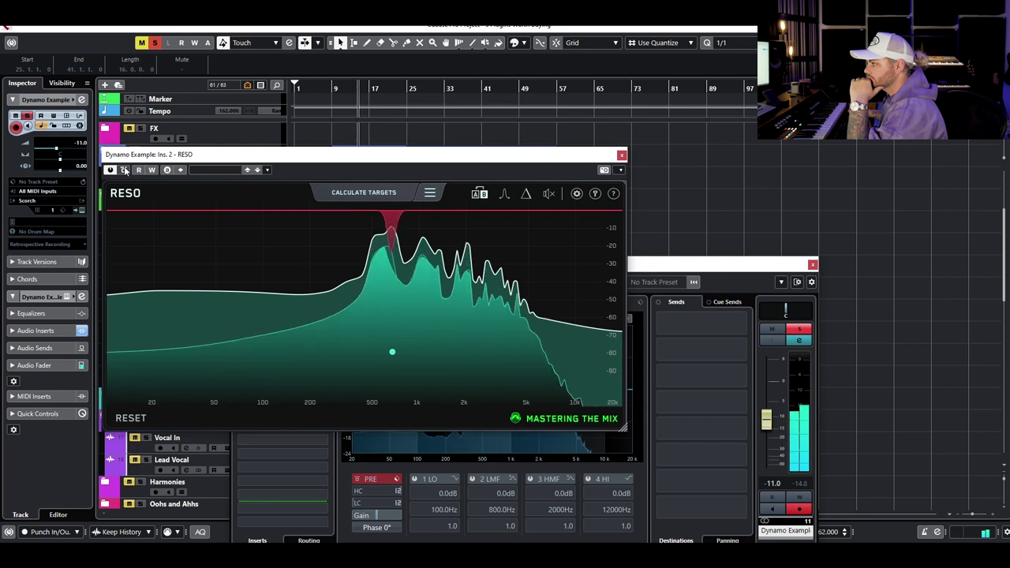
Add bands near 480 Hz and 1 kHz, setting the 1 kHz gain to about -22.7.
left_click(377, 275)
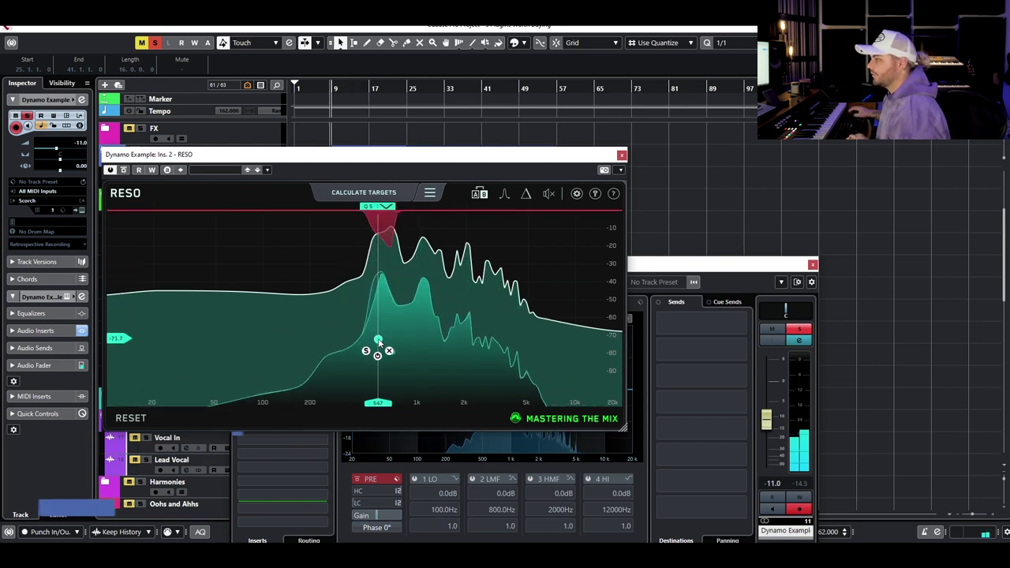
left_click_drag(421, 278, 422, 317)
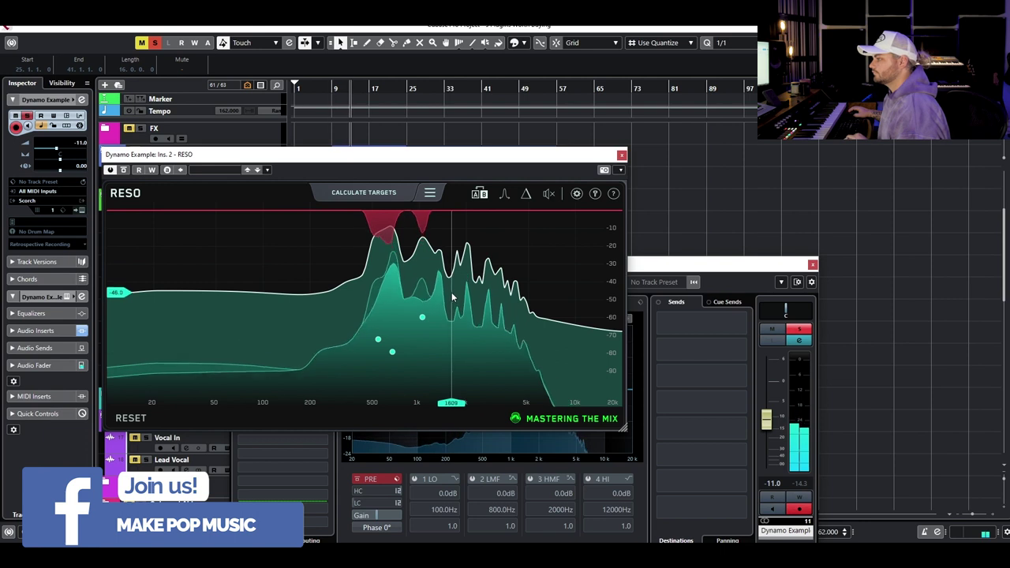
mouse_move(422, 318)
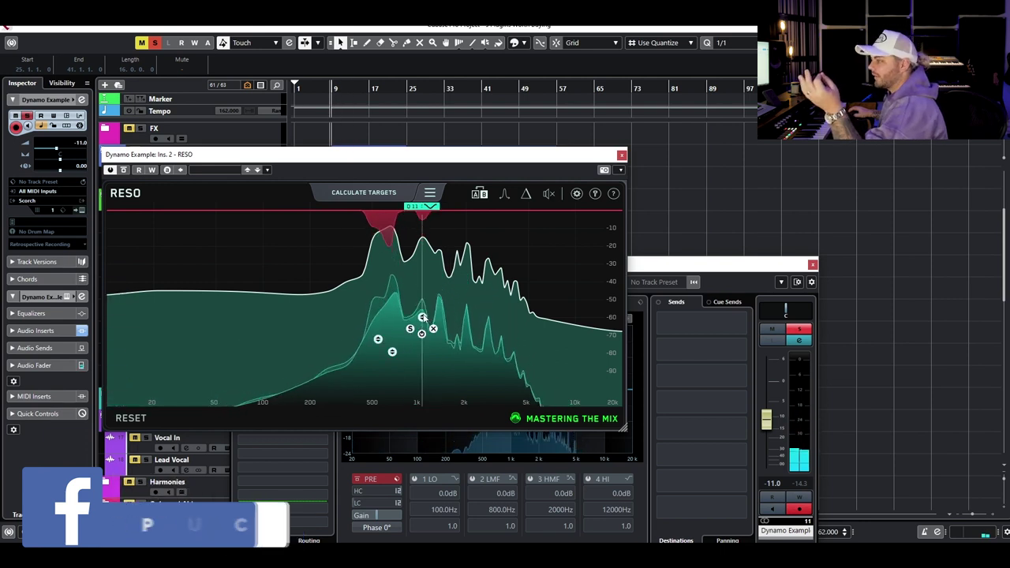
left_click_drag(423, 318, 422, 269)
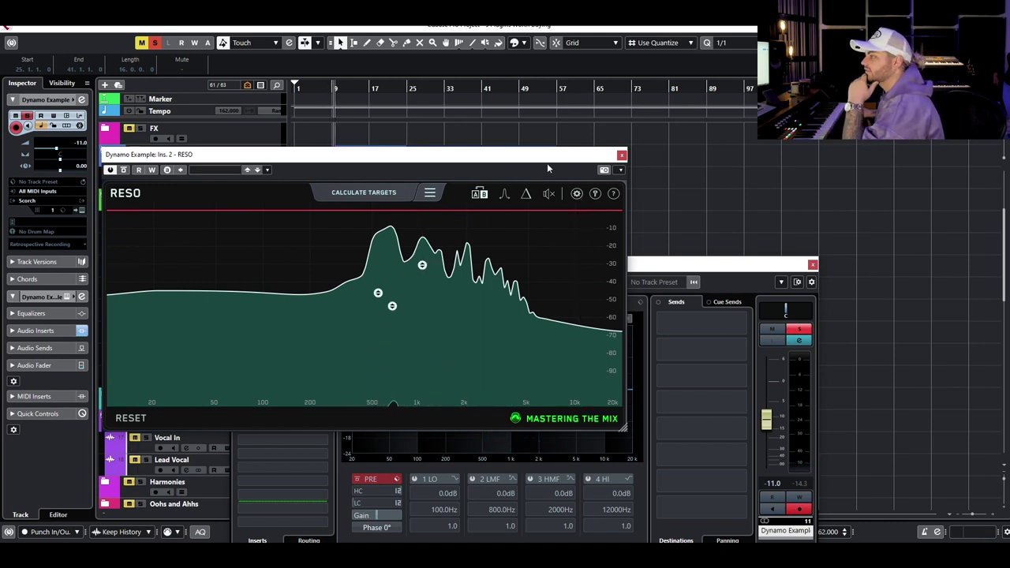
key("space")
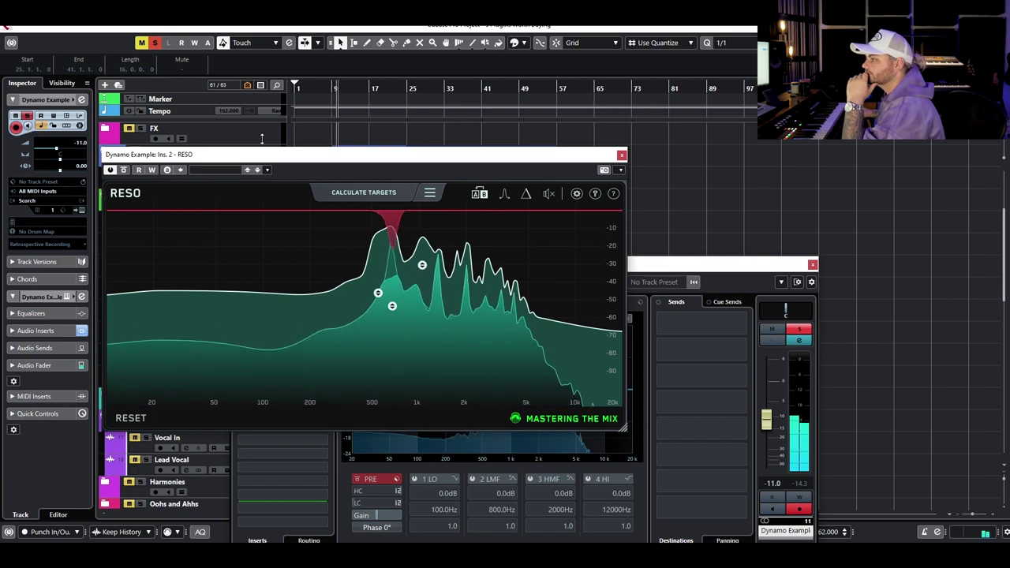
Release the solo, mute the LEAD Vocals folder, and A/B RESO's bypass.
left_click(156, 43)
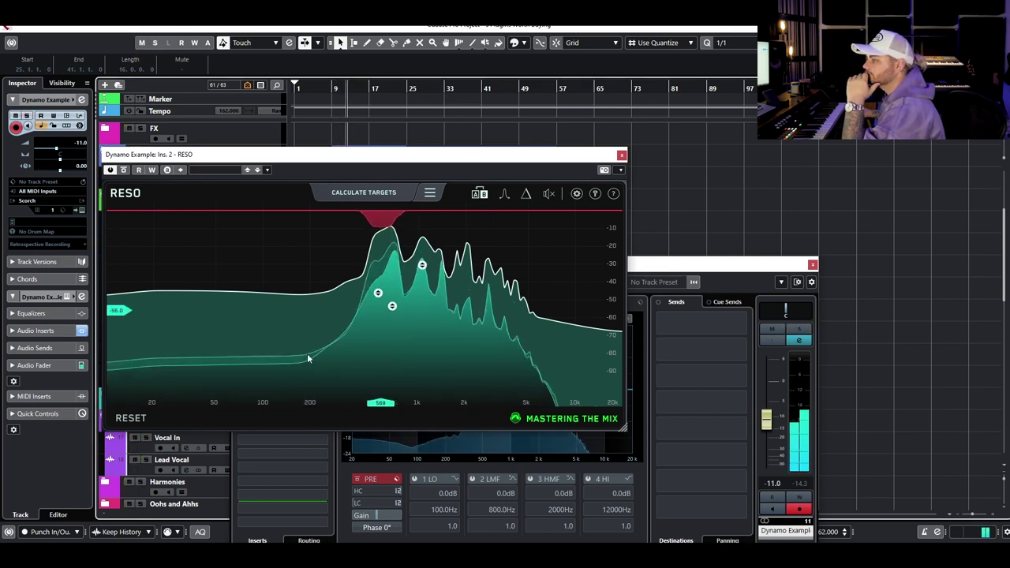
left_click_drag(355, 154, 388, 139)
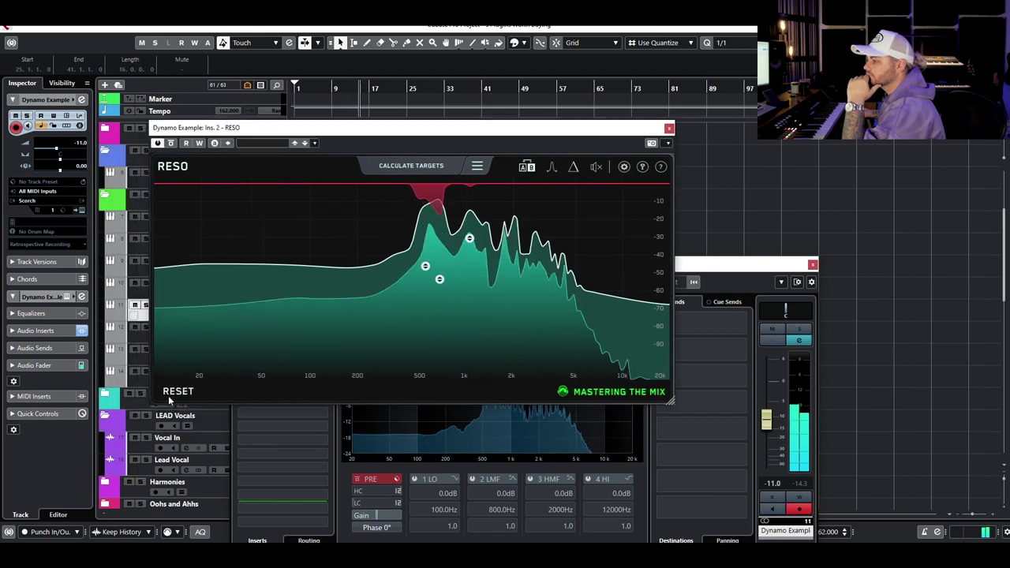
left_click(134, 415)
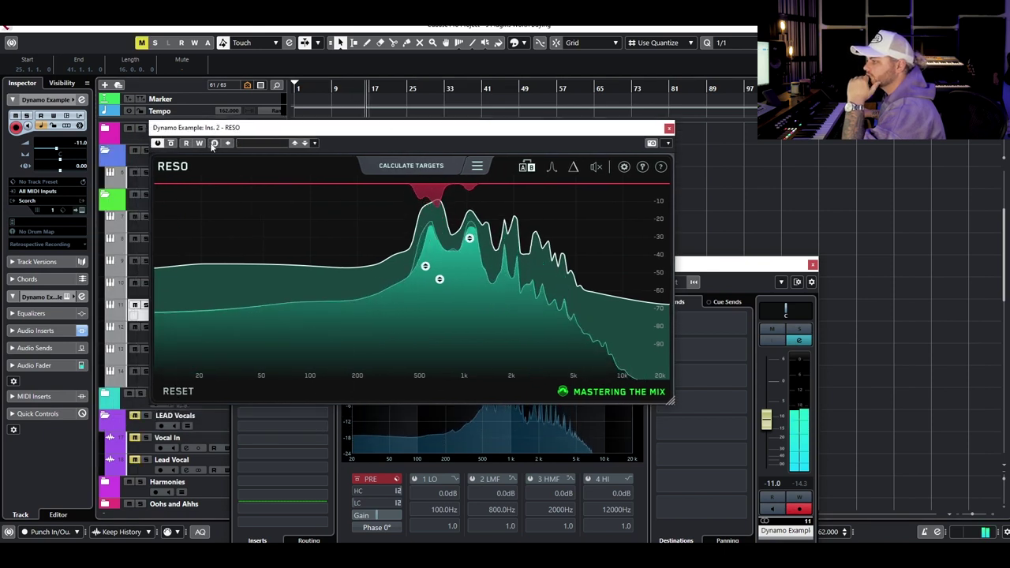
left_click(172, 143)
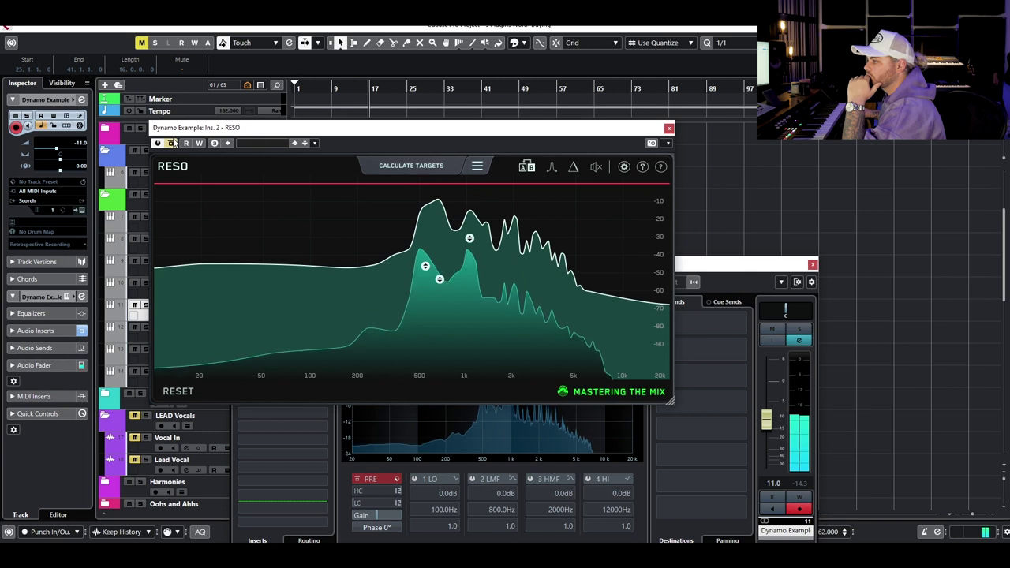
left_click(171, 143)
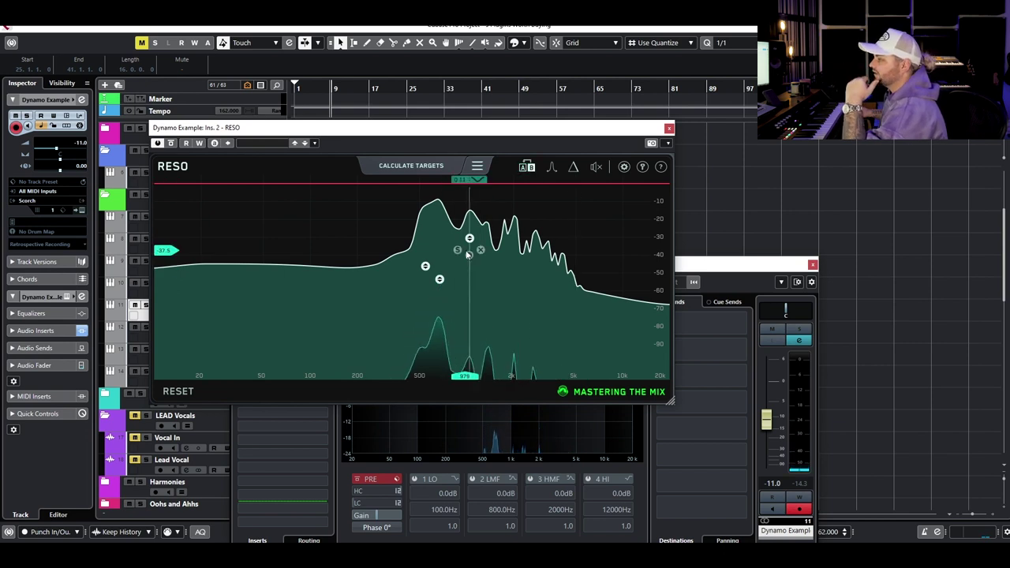
Clear RESO's targets, solo Dynamo Example, close Channel Settings, and recalculate targets during playback.
left_click(440, 166)
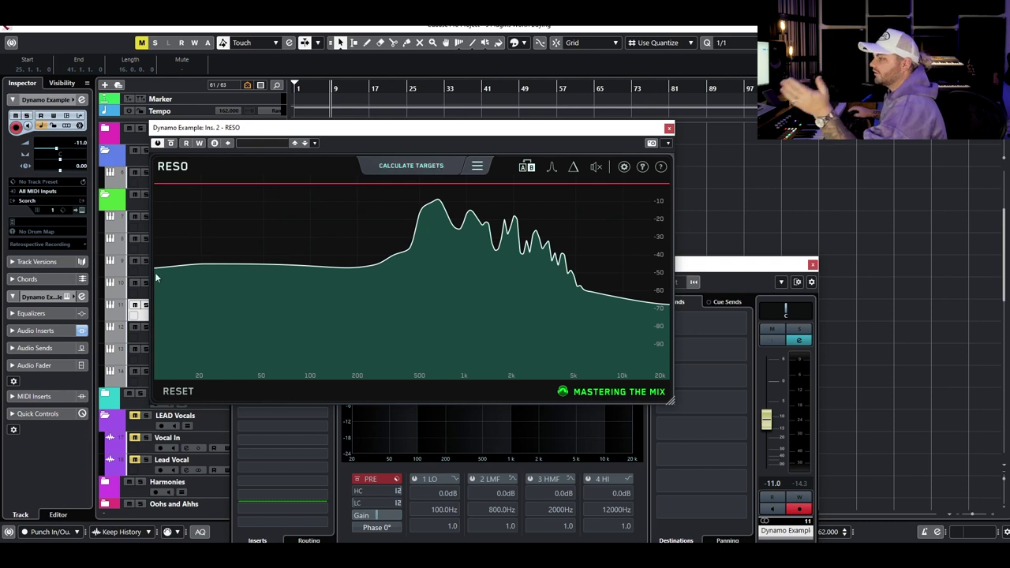
left_click(145, 304)
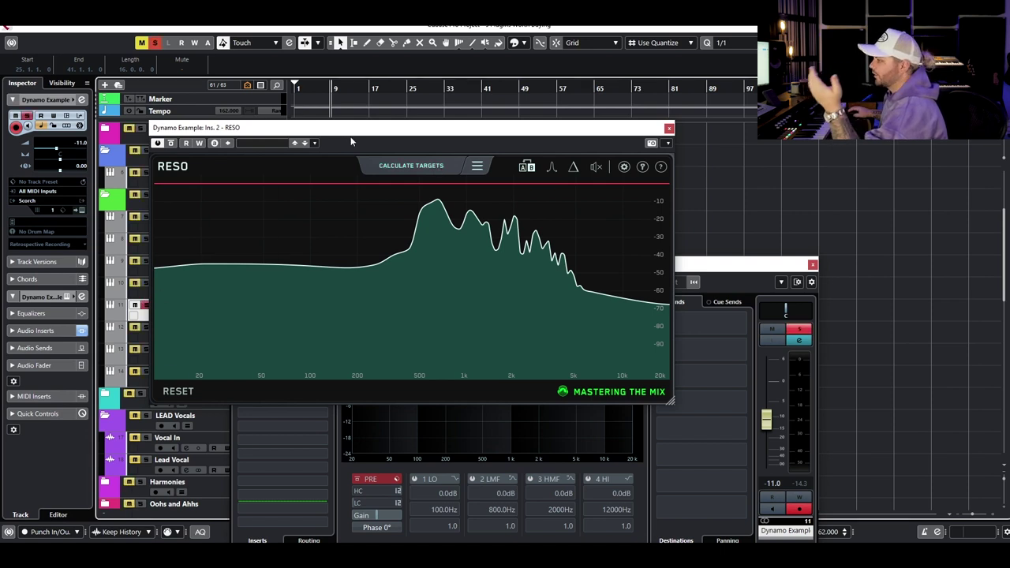
left_click_drag(351, 142, 405, 294)
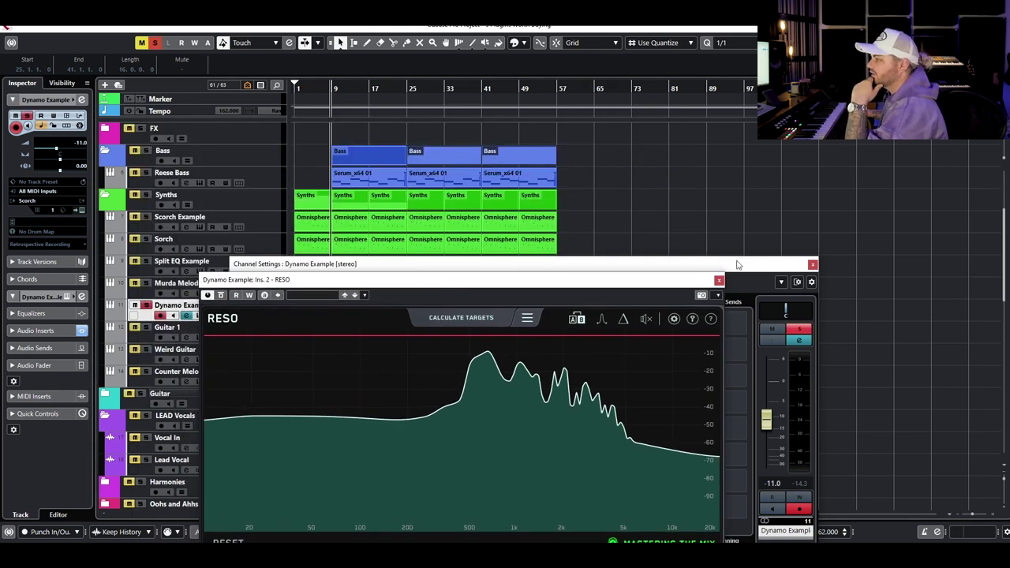
left_click(811, 264)
left_click(812, 264)
left_click_drag(474, 279, 474, 158)
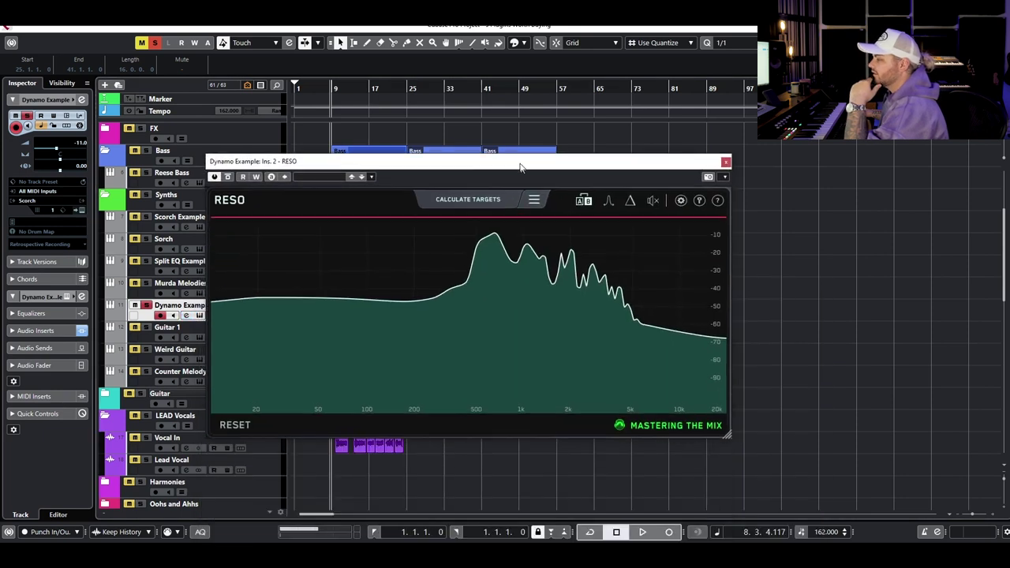
left_click(474, 197)
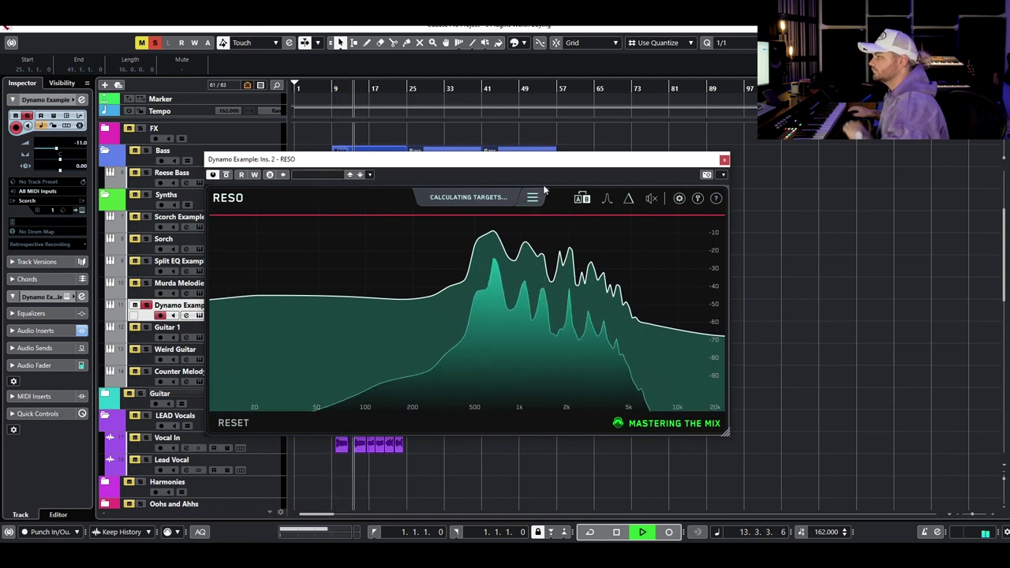
Engage the five detected resonance targets and adjust the nodes, including the one near 740 Hz.
key("space")
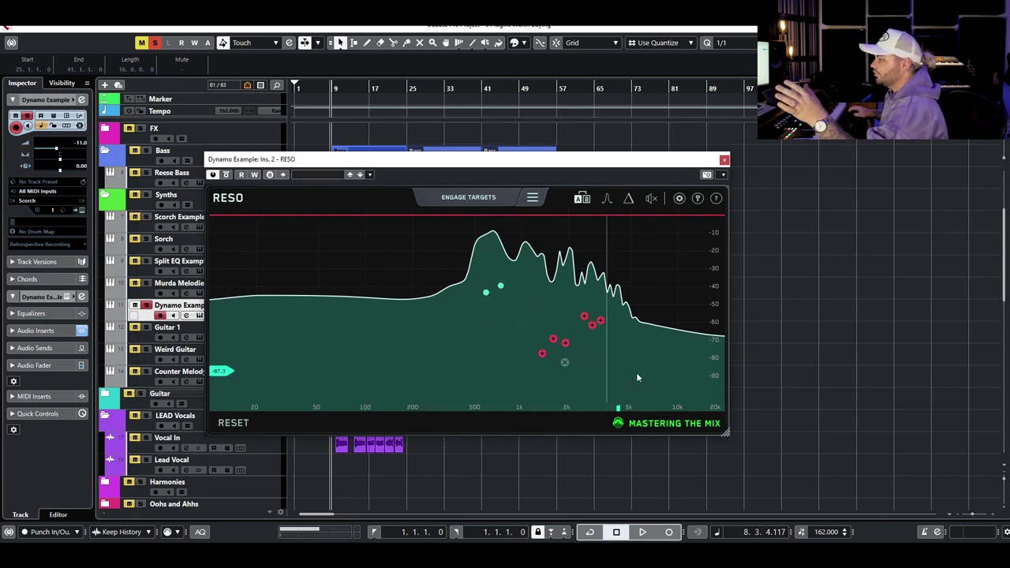
left_click_drag(640, 368, 504, 300)
left_click(475, 196)
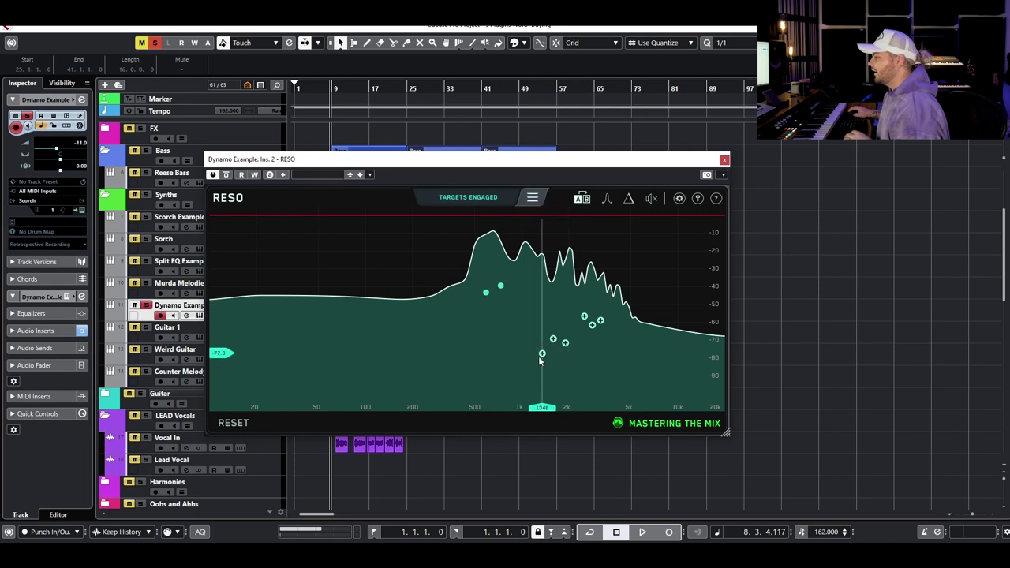
left_click_drag(551, 300, 550, 323)
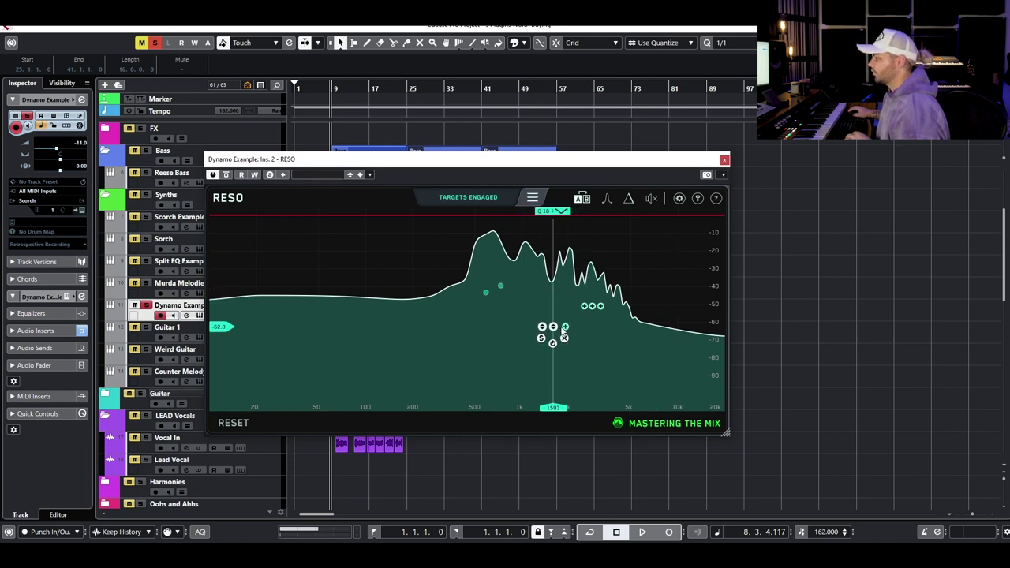
left_click_drag(503, 291, 503, 287)
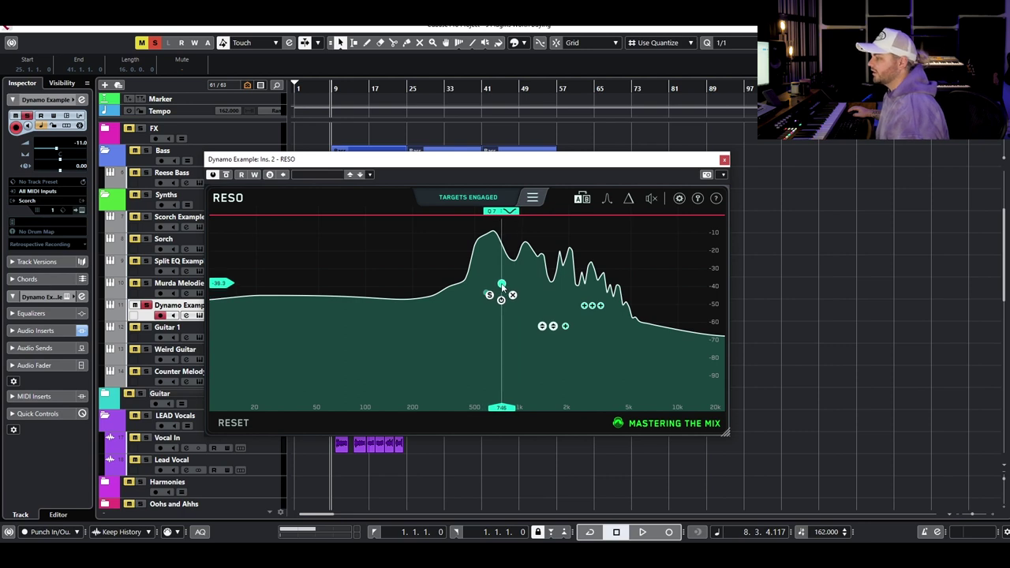
Pull the node near 750 Hz further down, A/B-comparing RESO with bypass during playback.
key("space")
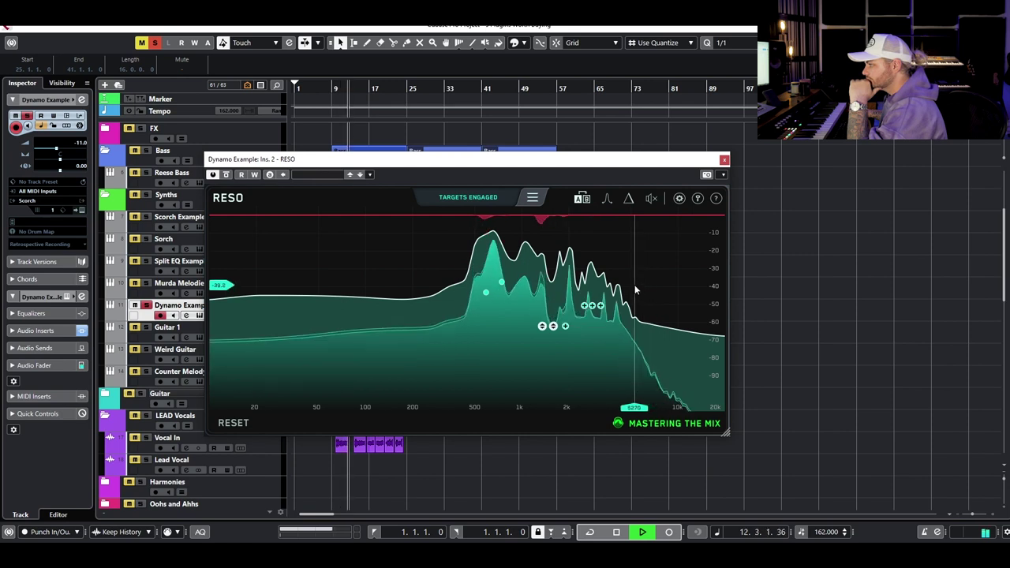
left_click(227, 174)
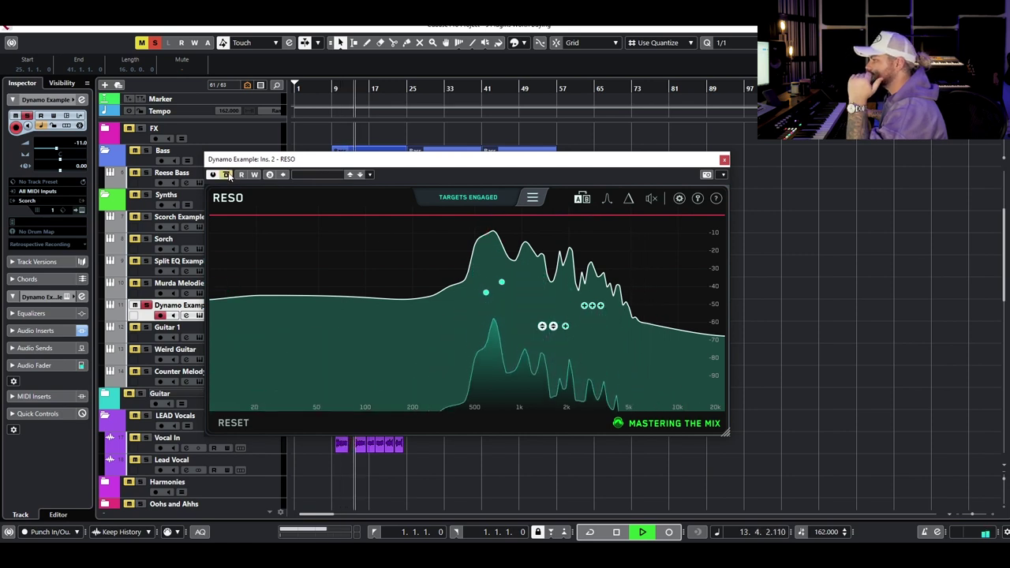
left_click(227, 175)
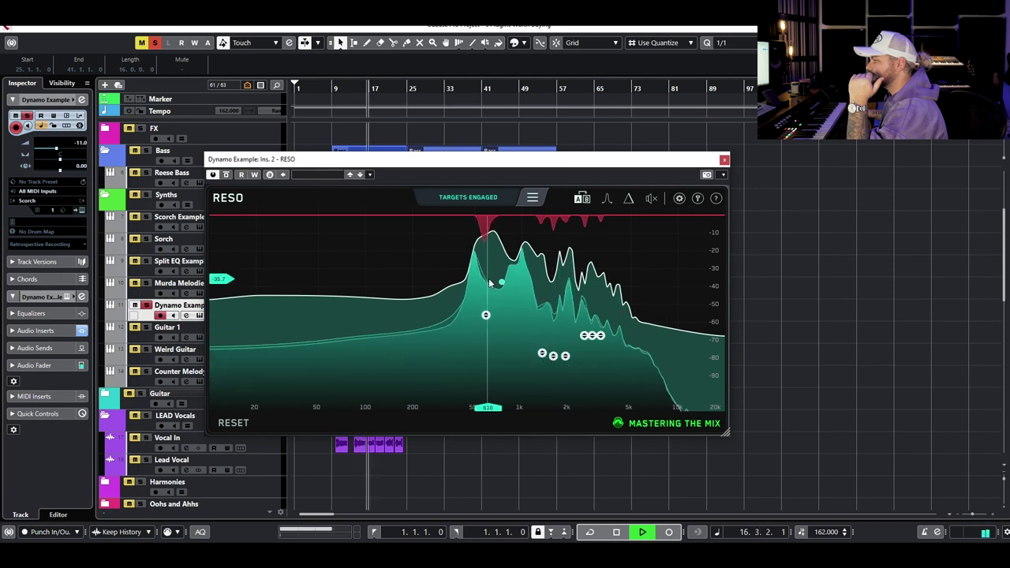
left_click_drag(503, 286, 502, 314)
left_click(225, 174)
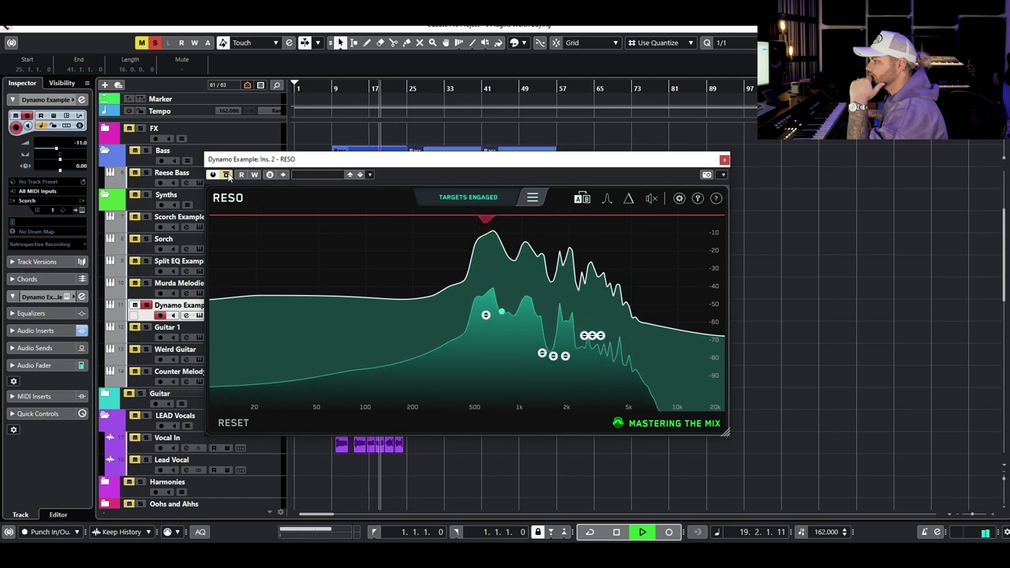
left_click(226, 175)
Stop playback, release the Dynamo Example solo, and close the RESO window.
key("space")
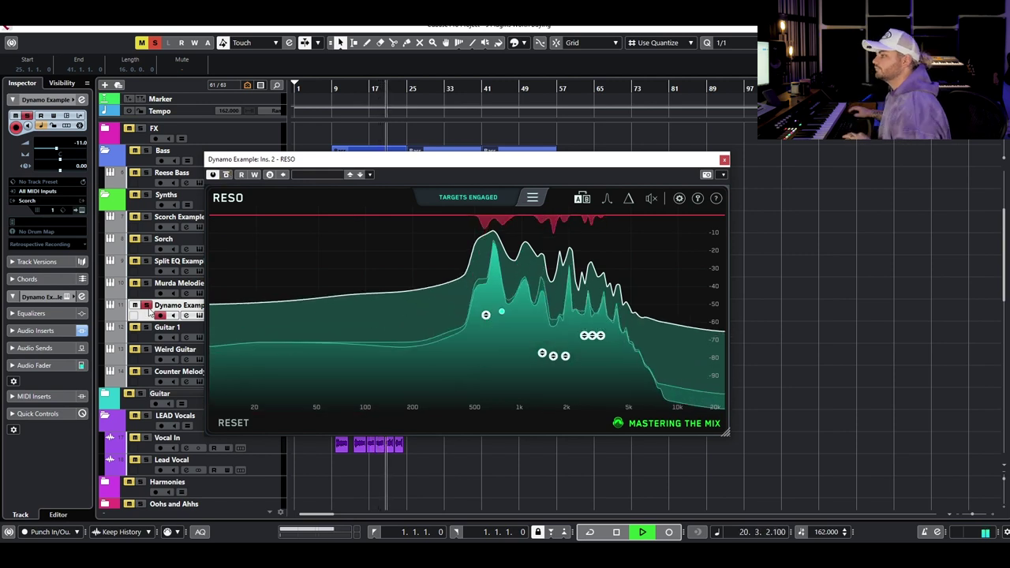
left_click(145, 305)
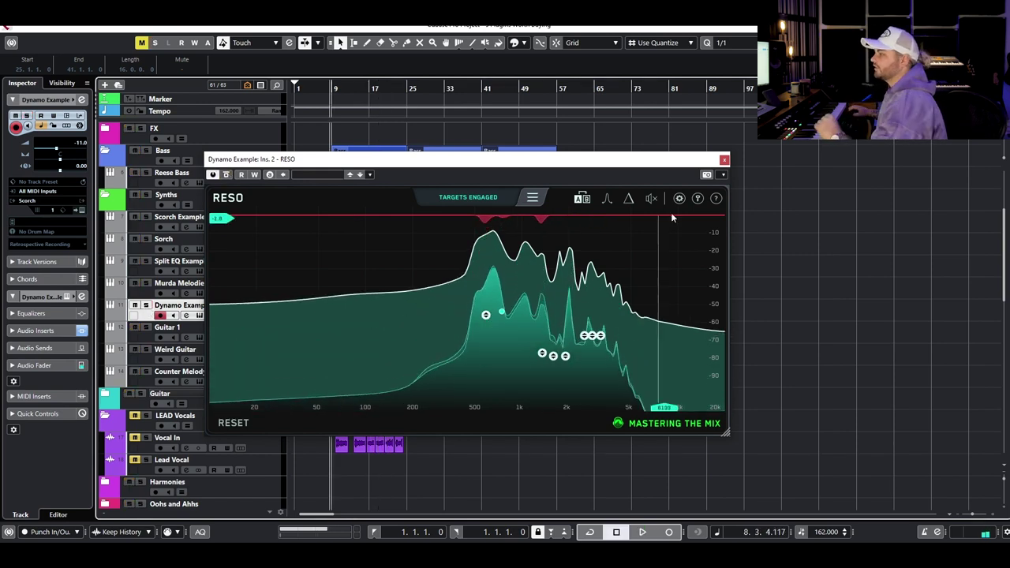
left_click(724, 161)
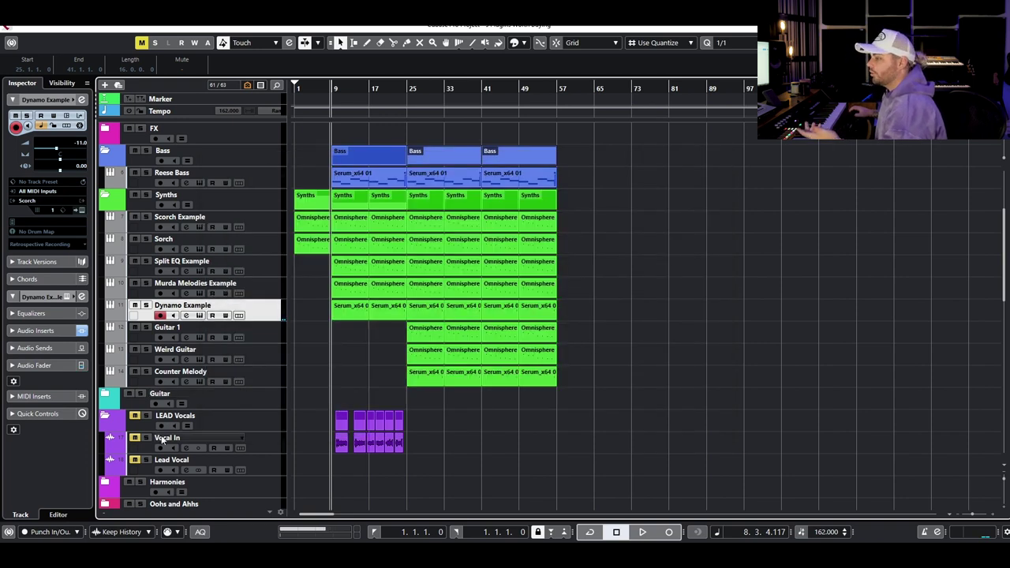
Unmute LEAD Vocals, solo Vocal In, and A/B its RESO insert with bypass.
left_click(135, 416)
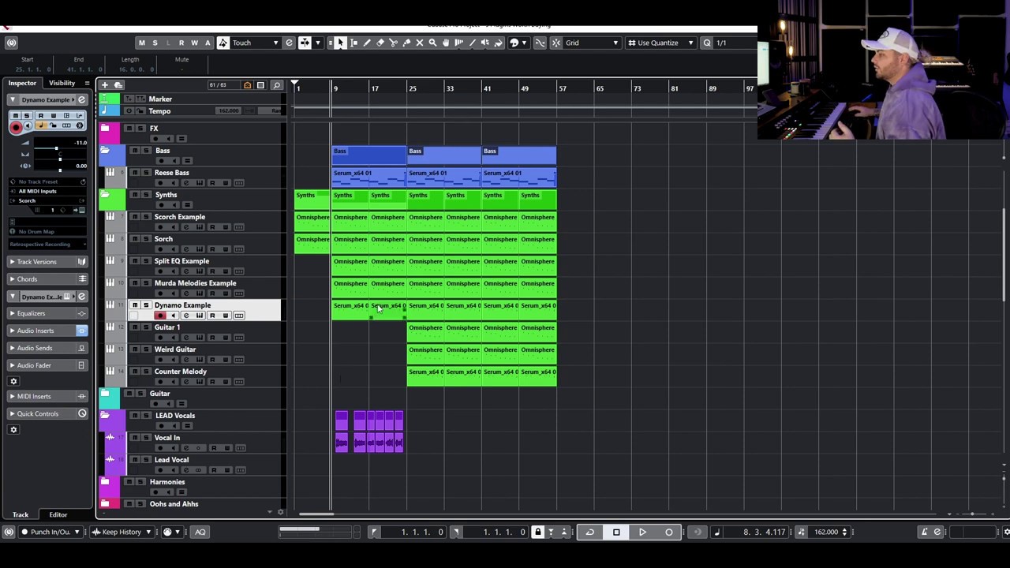
left_click(145, 437)
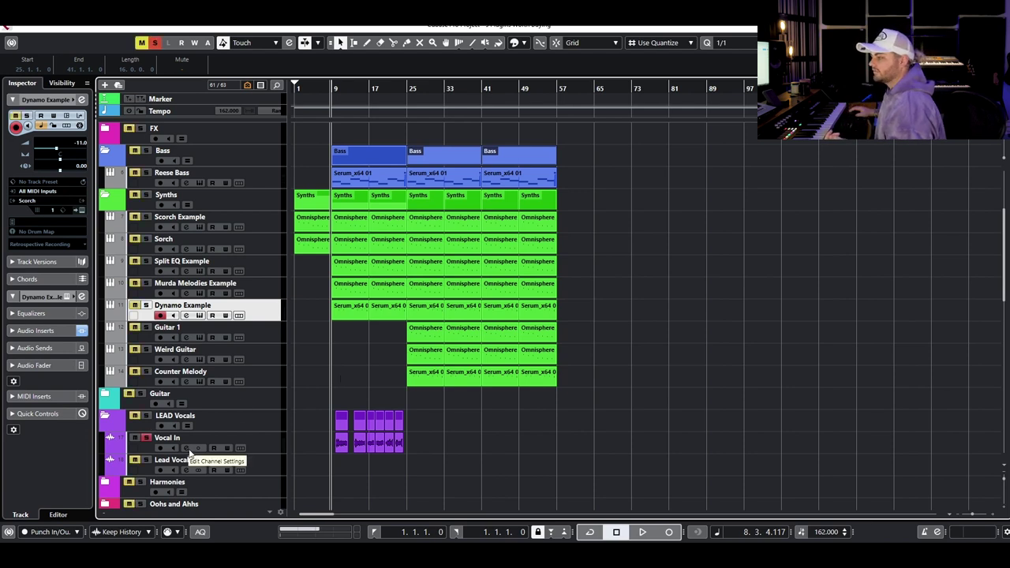
left_click(183, 447)
left_click(318, 390)
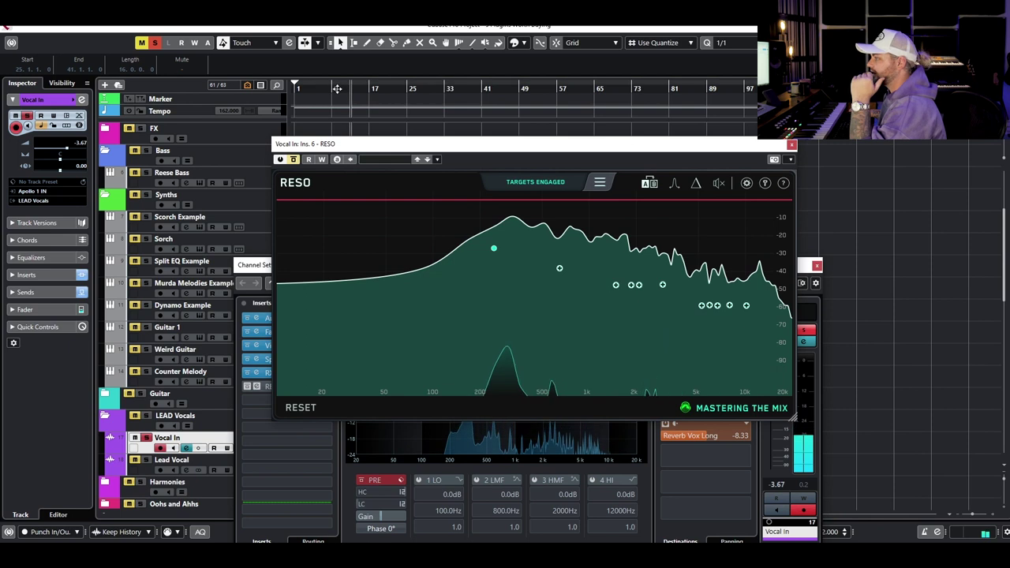
left_click(293, 160)
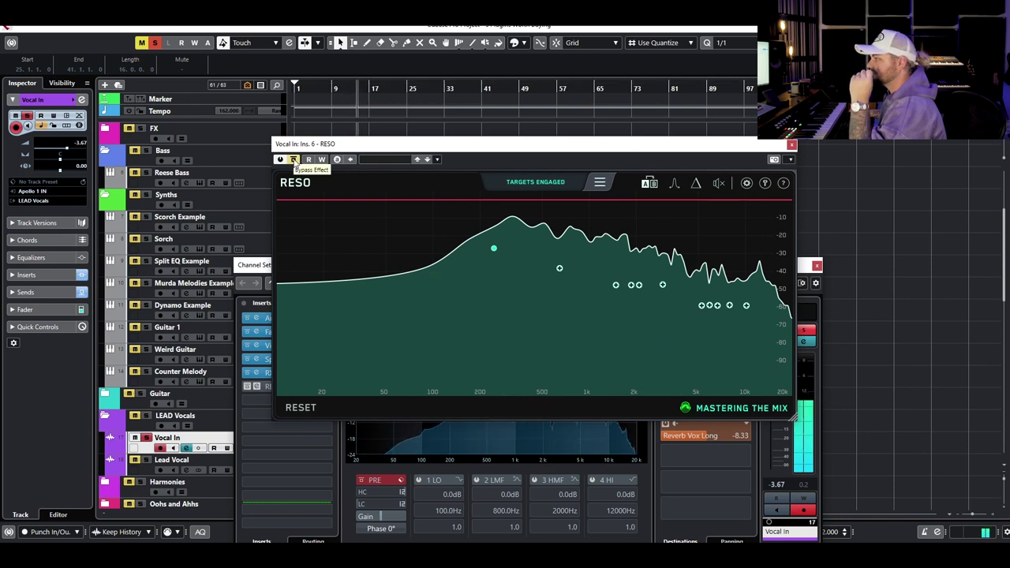
left_click(294, 160)
Unsolo Vocal In, close Channel Settings, and A/B RESO on the vocal during playback.
left_click(146, 438)
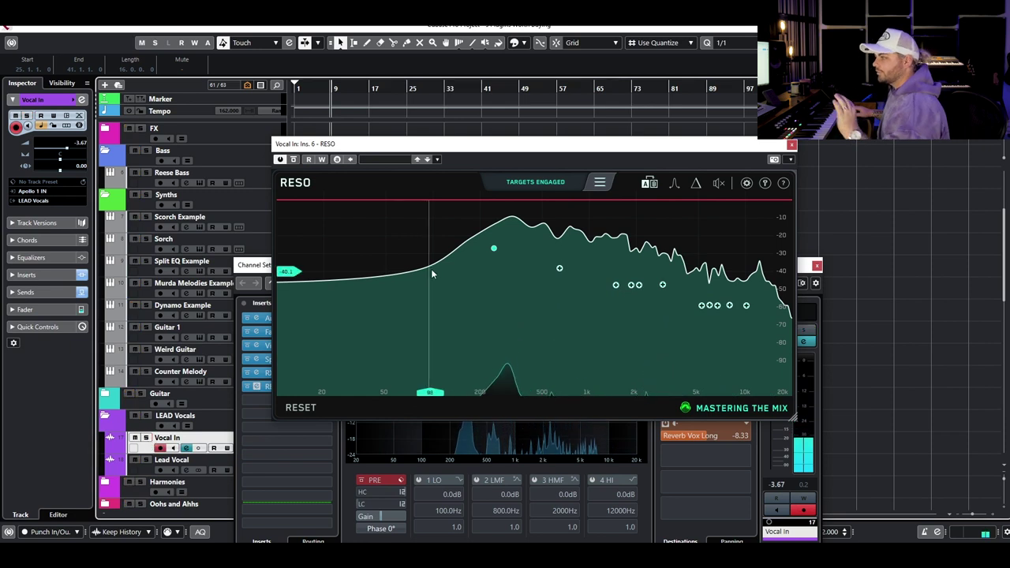
left_click(821, 269)
left_click(817, 265)
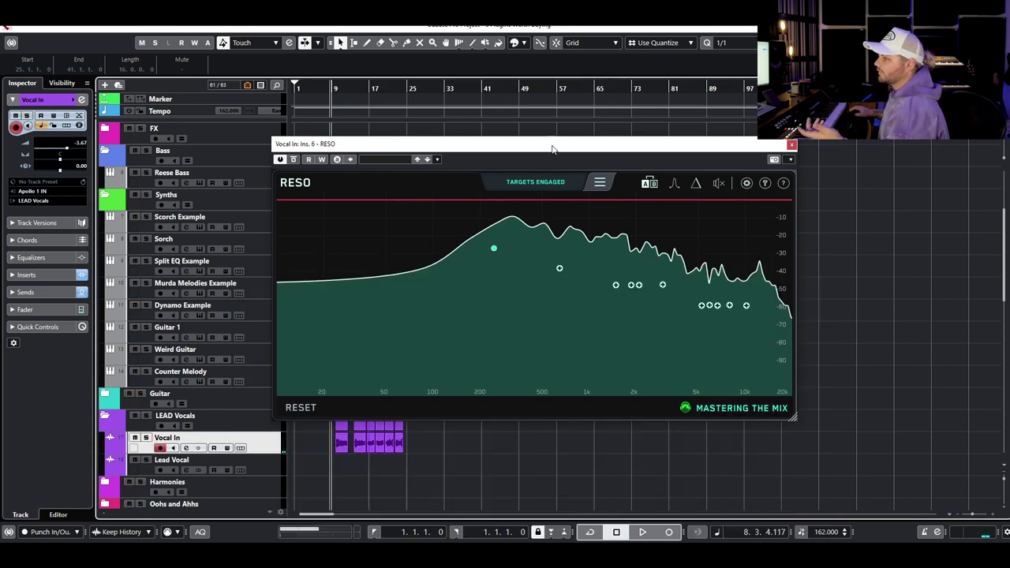
left_click_drag(552, 144, 611, 122)
key("space")
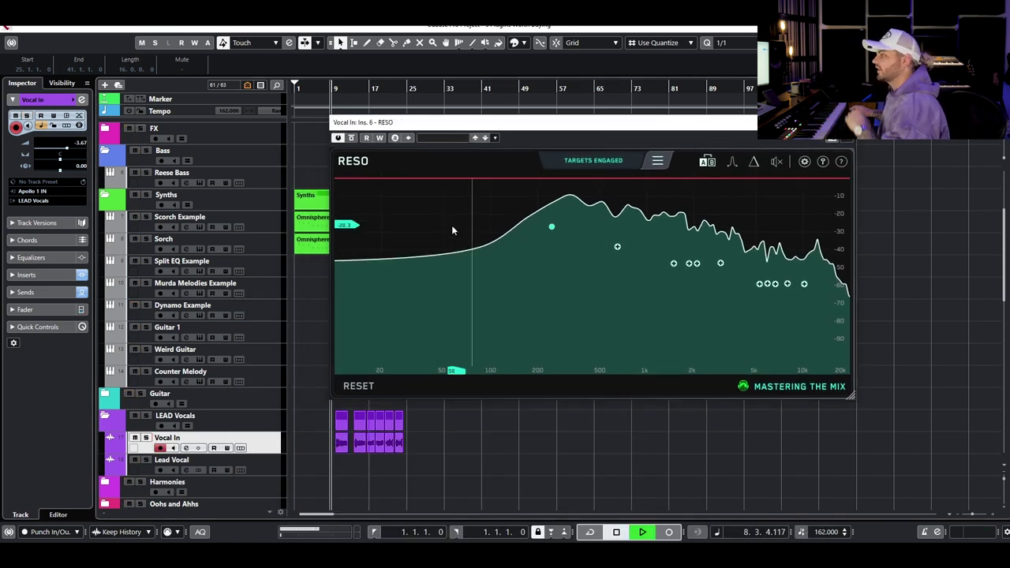
left_click(352, 138)
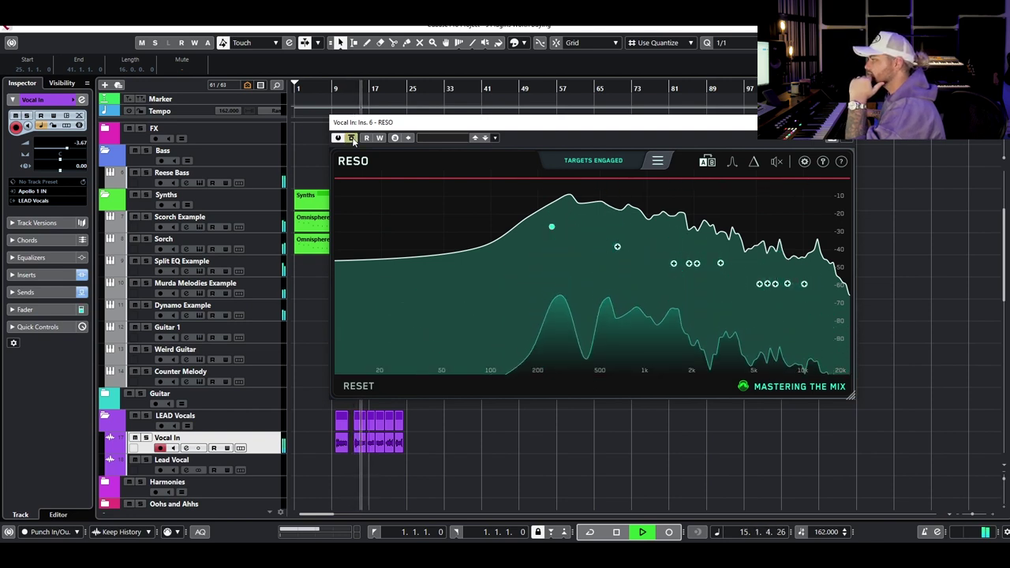
left_click(352, 138)
key("space")
Close the RESO plugin window to show the bass, synth and vocal tracks.
left_click(849, 122)
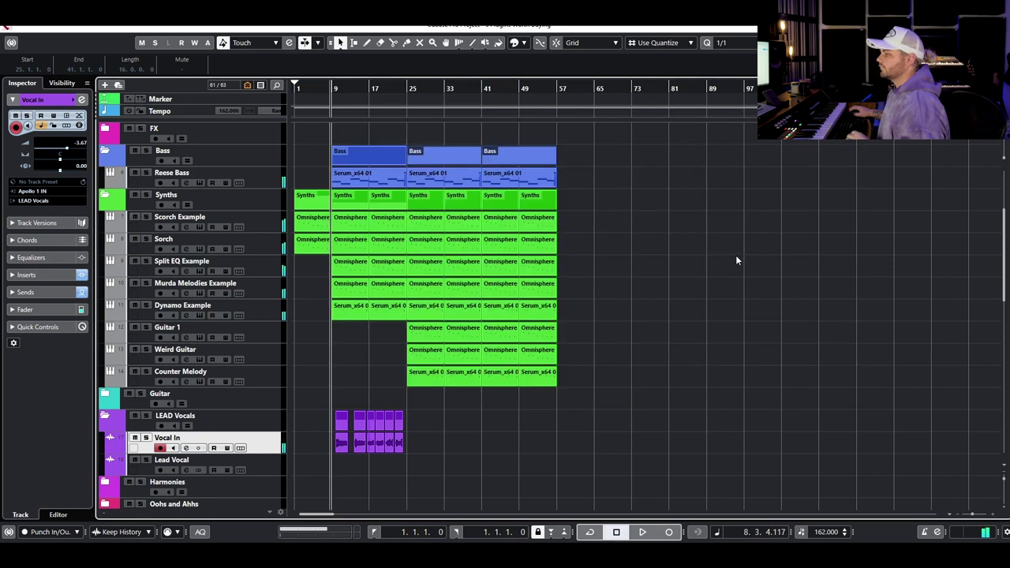
left_click(698, 246)
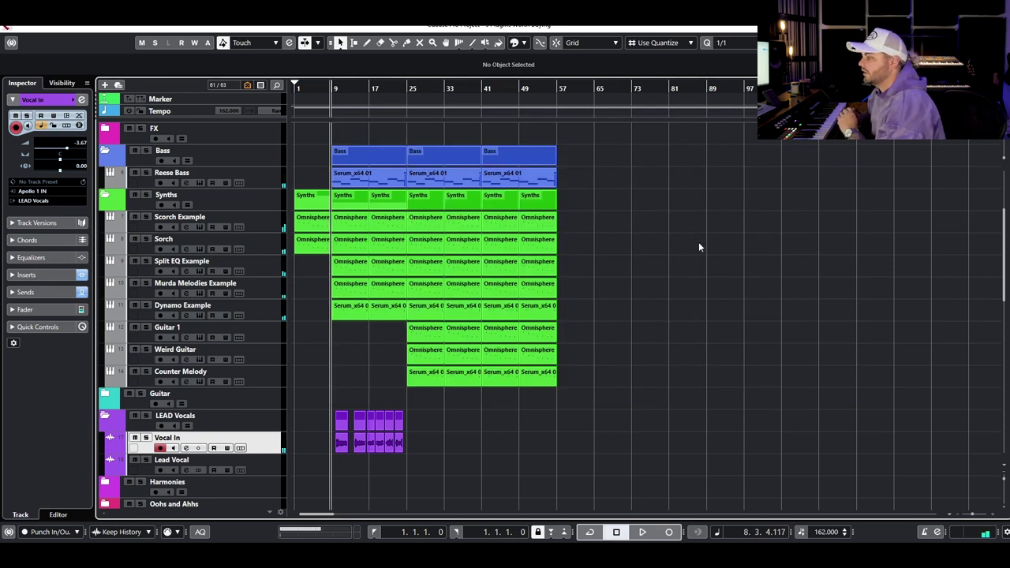